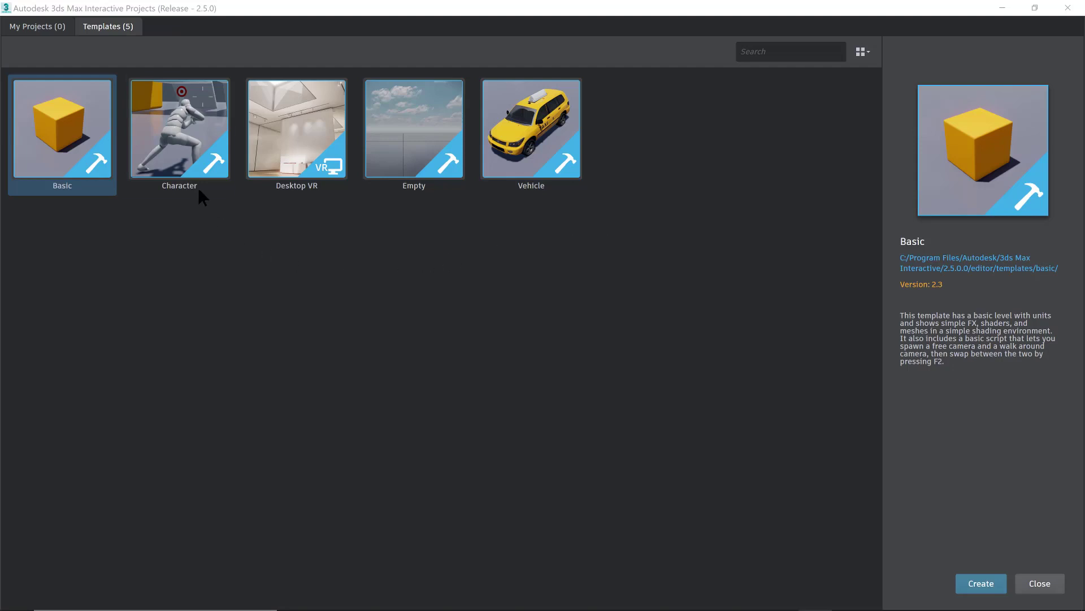
# Create a project named "My Factory review" from the Character template, keeping the default directory
pyautogui.click(190, 163)
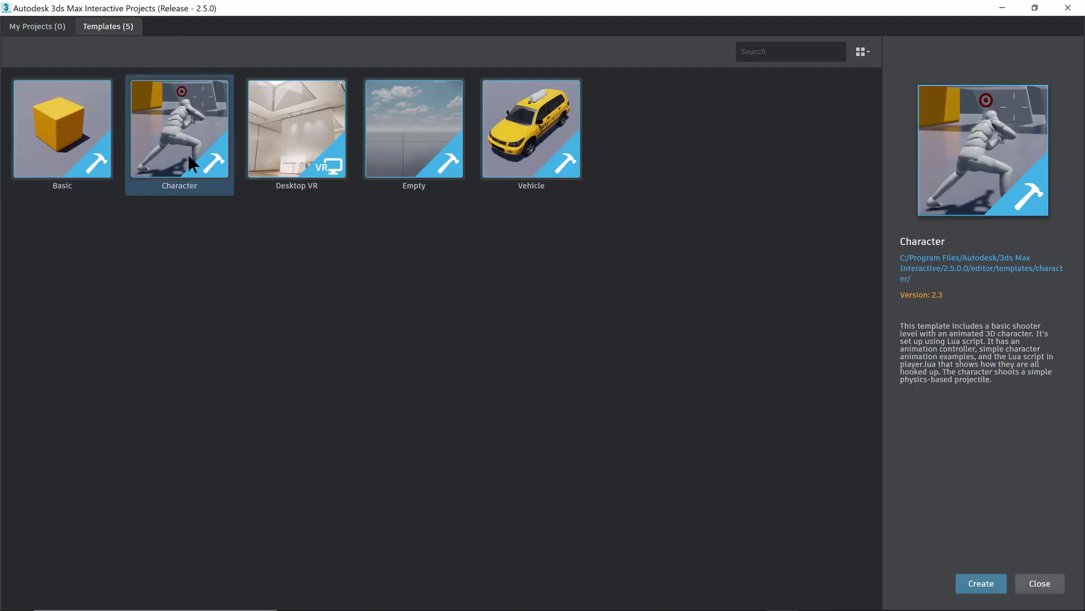
pyautogui.click(971, 585)
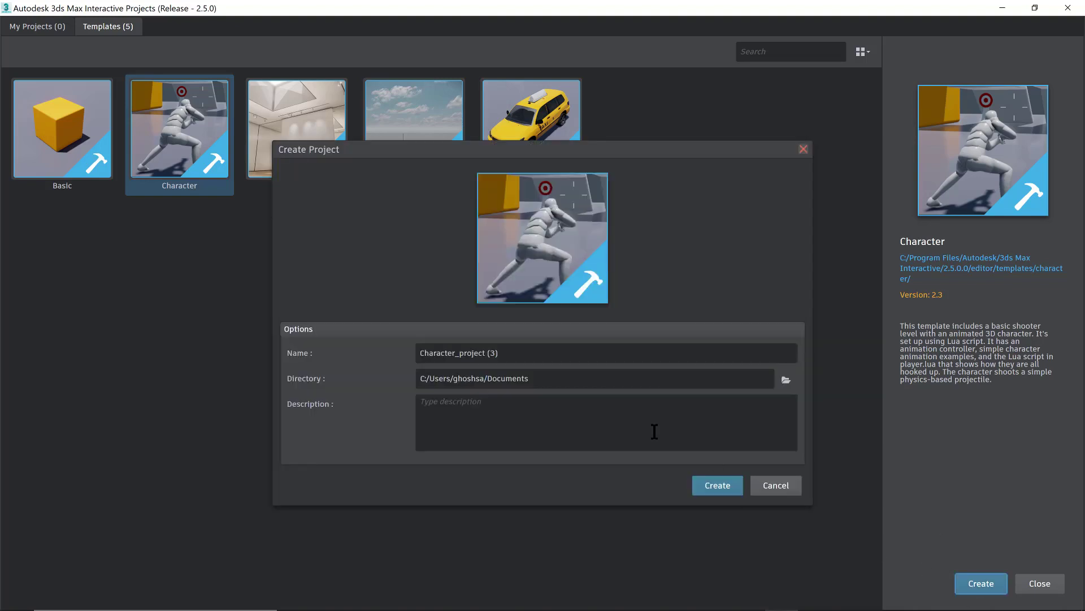
pyautogui.doubleClick(442, 350)
pyautogui.moveTo(442, 350); pyautogui.dragTo(541, 353)
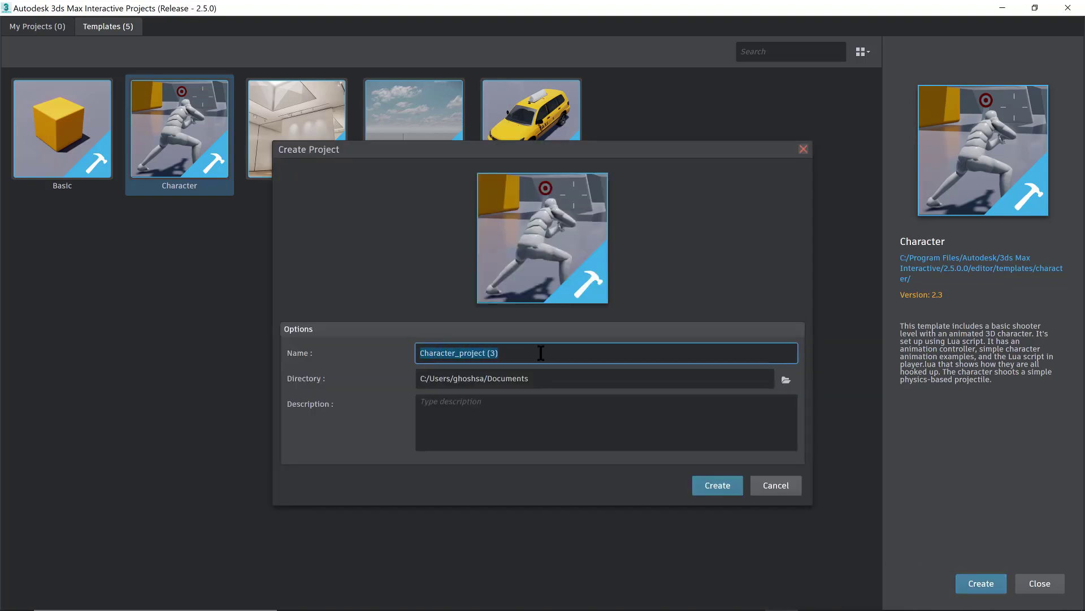
pyautogui.write('My ')
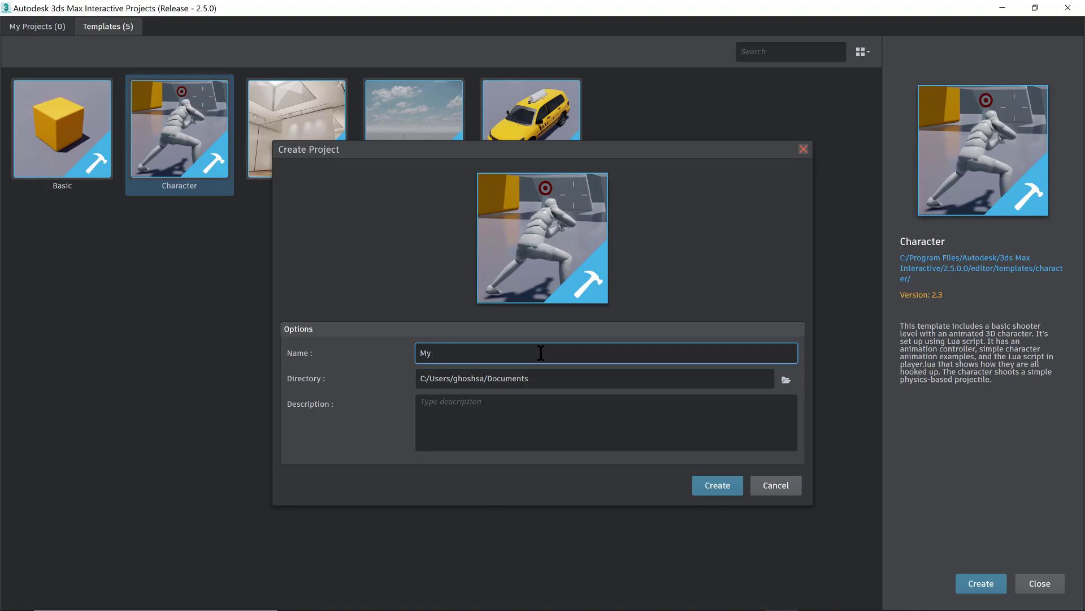
pyautogui.write('Factory review')
pyautogui.click(710, 485)
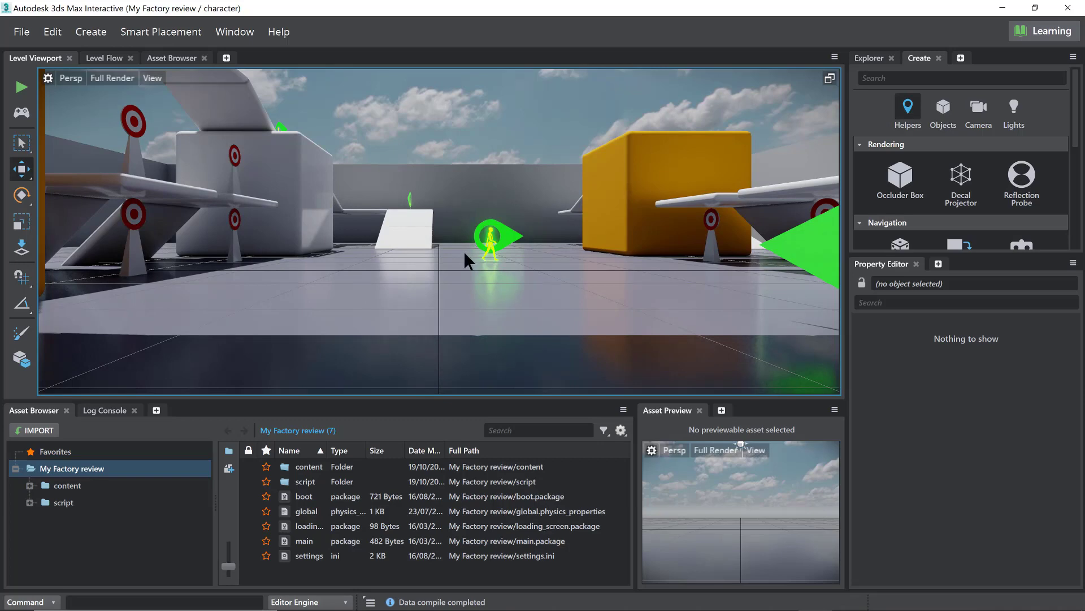
# Test-run the template's character level, walk the character forward through the scene, and end the test
pyautogui.click(477, 269)
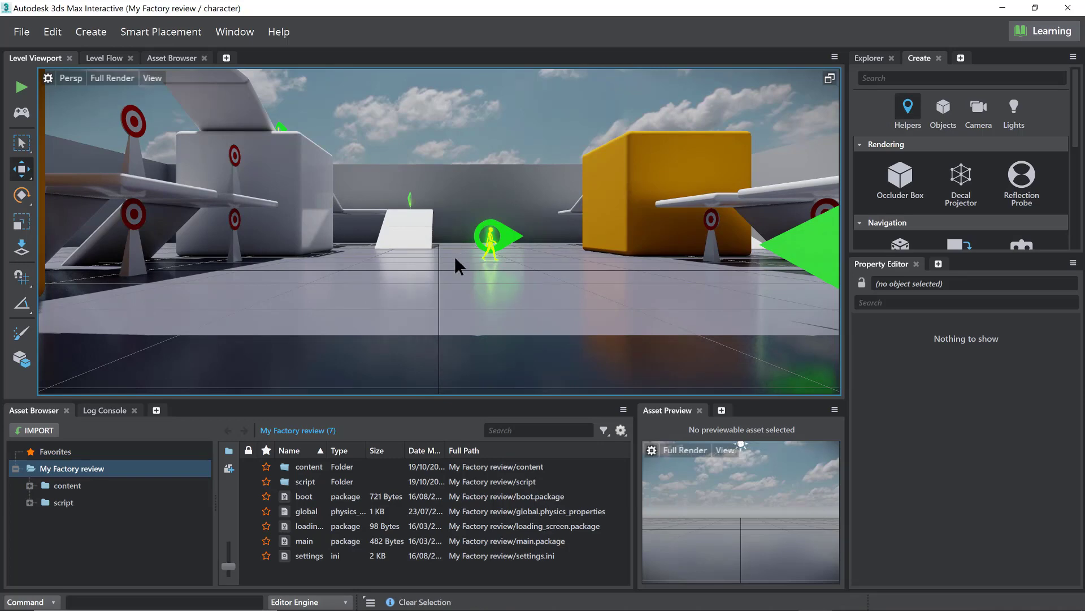
pyautogui.moveTo(453, 280); pyautogui.dragTo(509, 270, button='right')
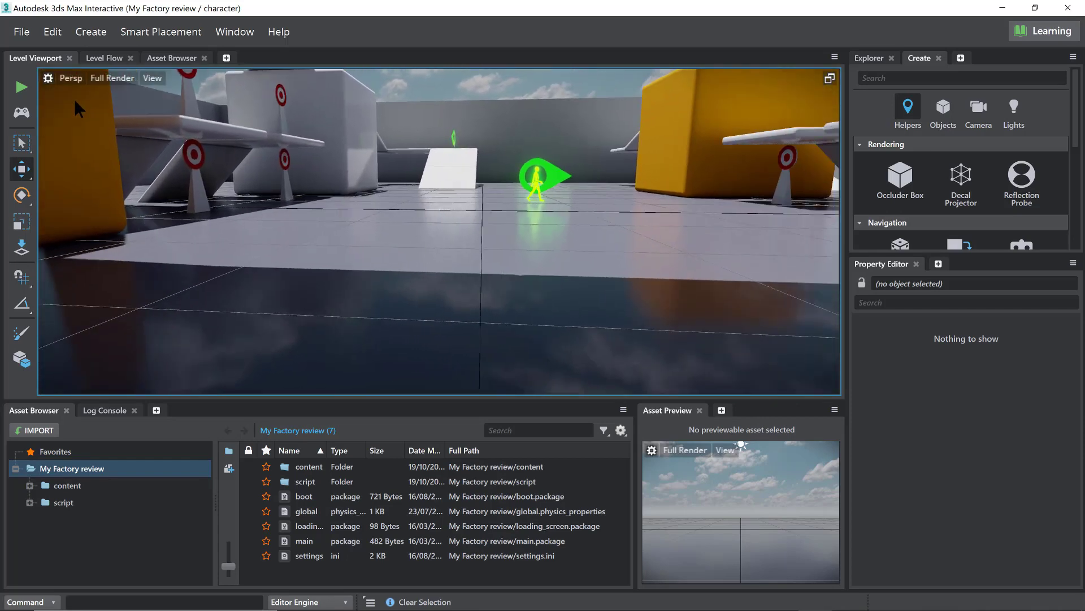
pyautogui.click(22, 86)
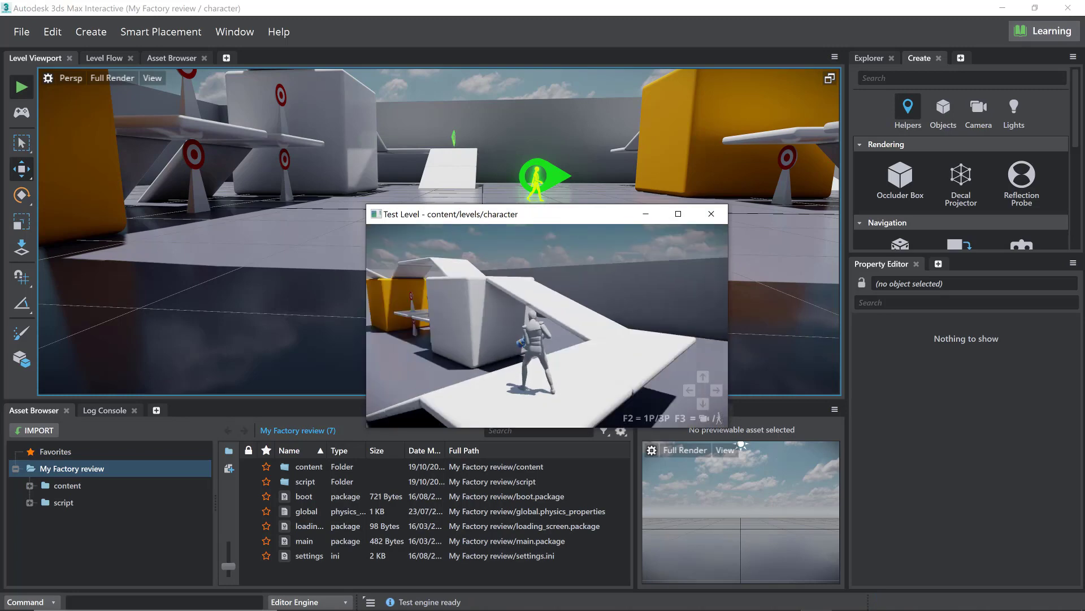
pyautogui.press('w')
pyautogui.press('w')
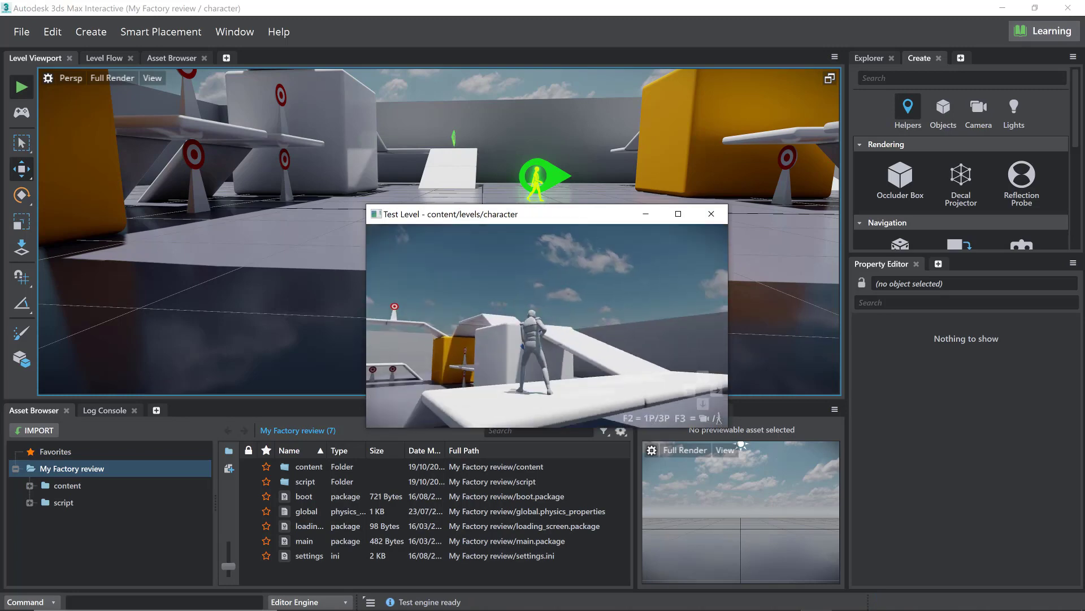
pyautogui.press('w')
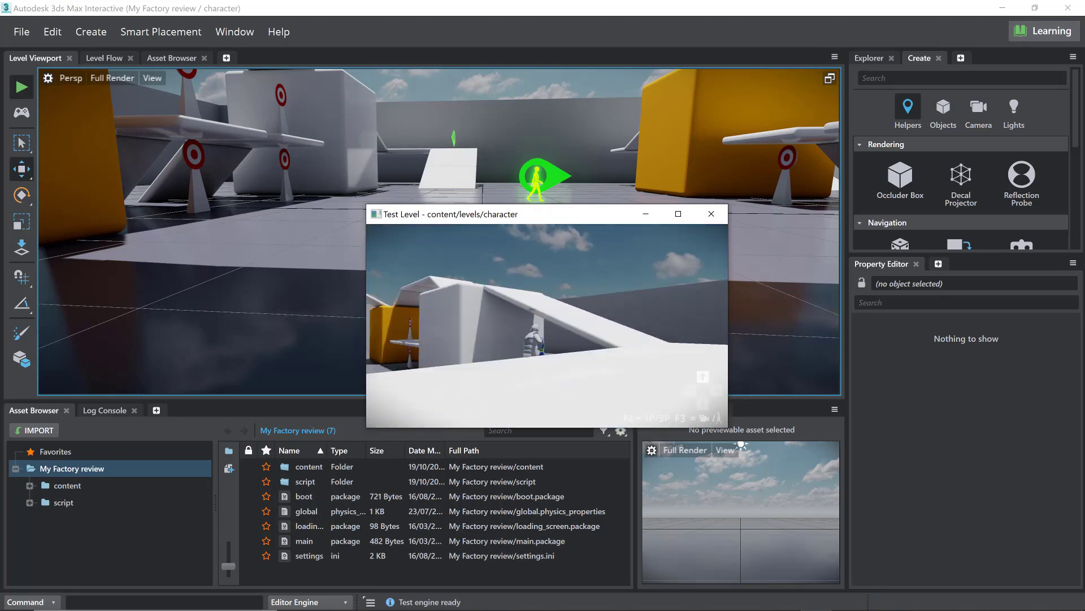
pyautogui.press('w')
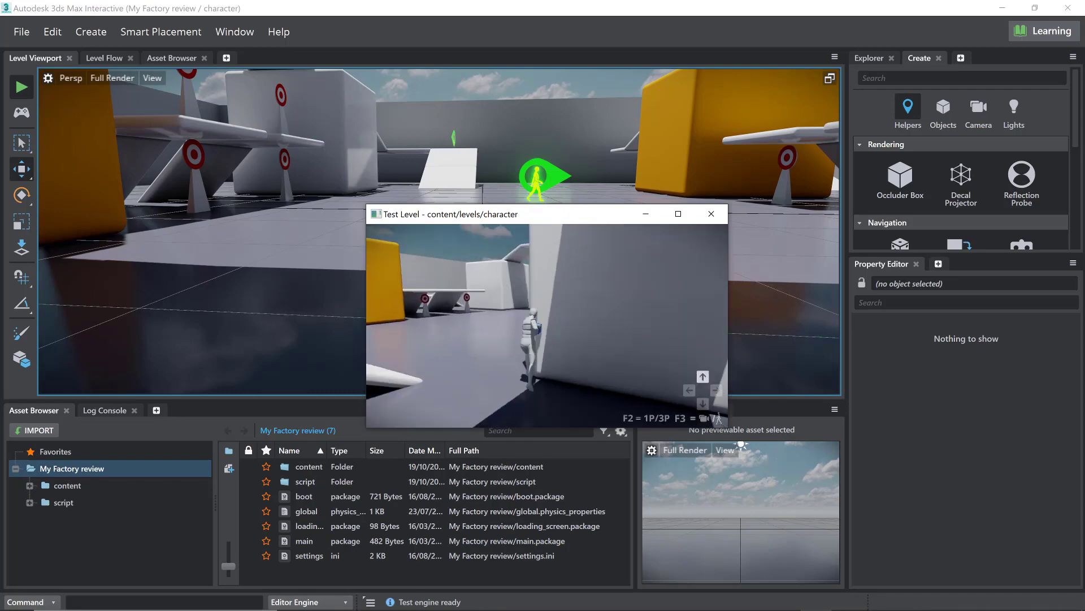
pyautogui.press('w')
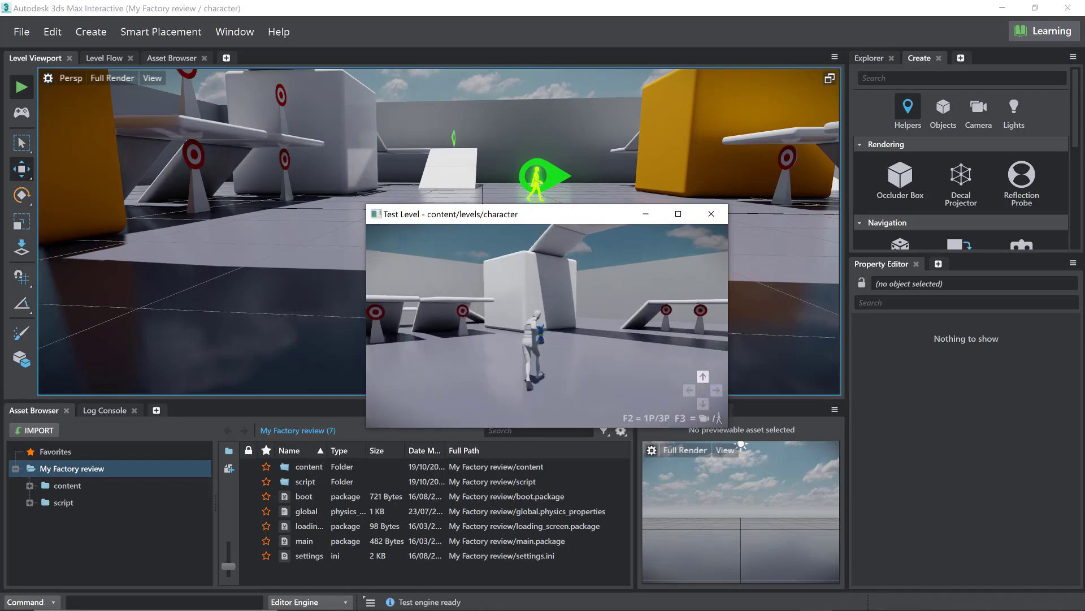
pyautogui.press('w')
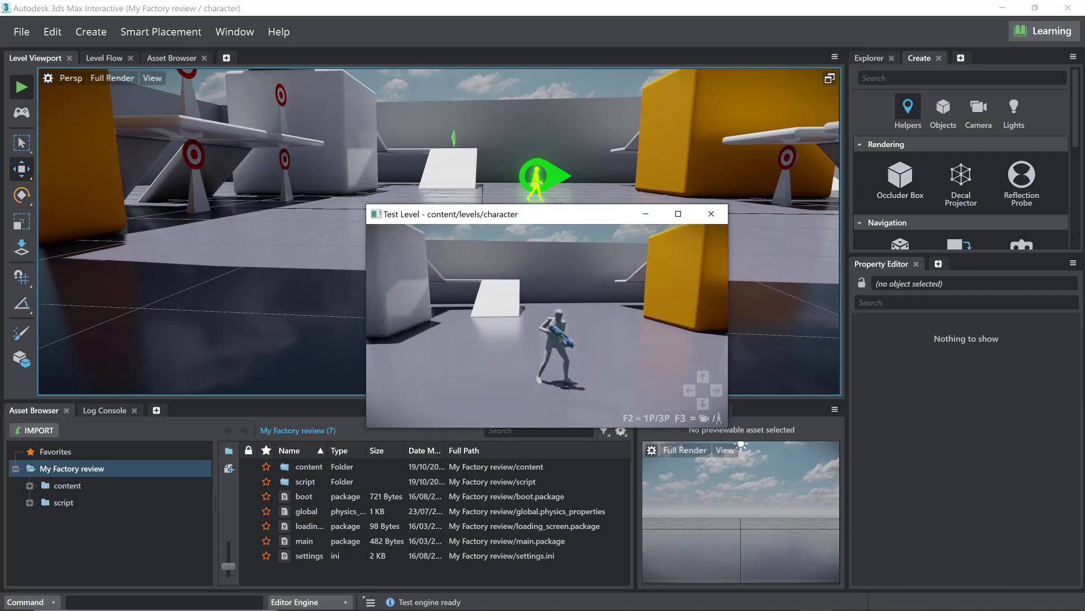
pyautogui.press('Escape')
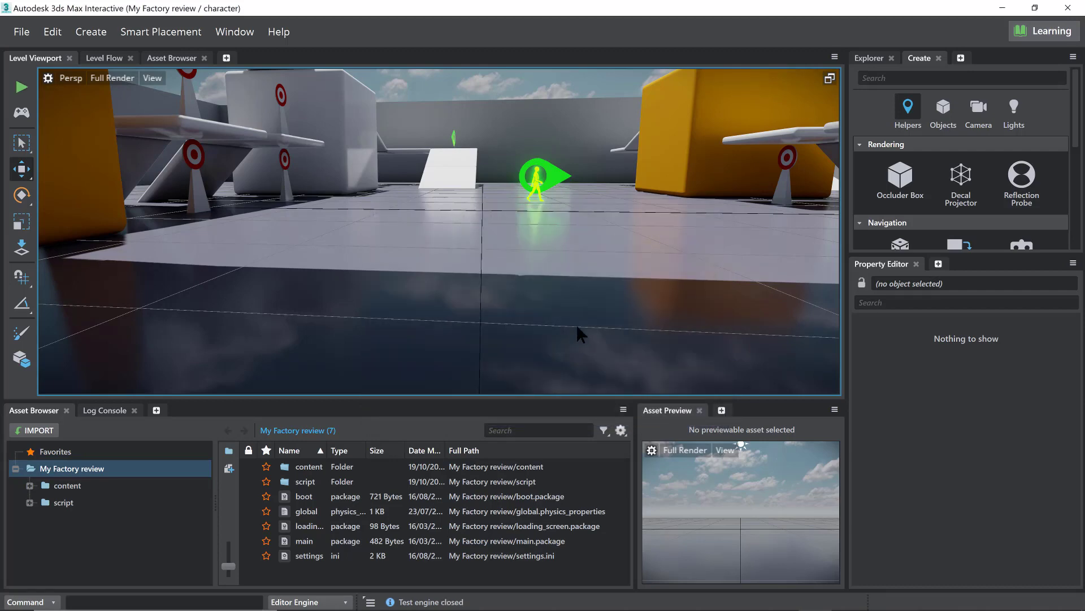
# Create a new level and tile the window side by side with the 3ds Max window holding 1.max
pyautogui.click(20, 31)
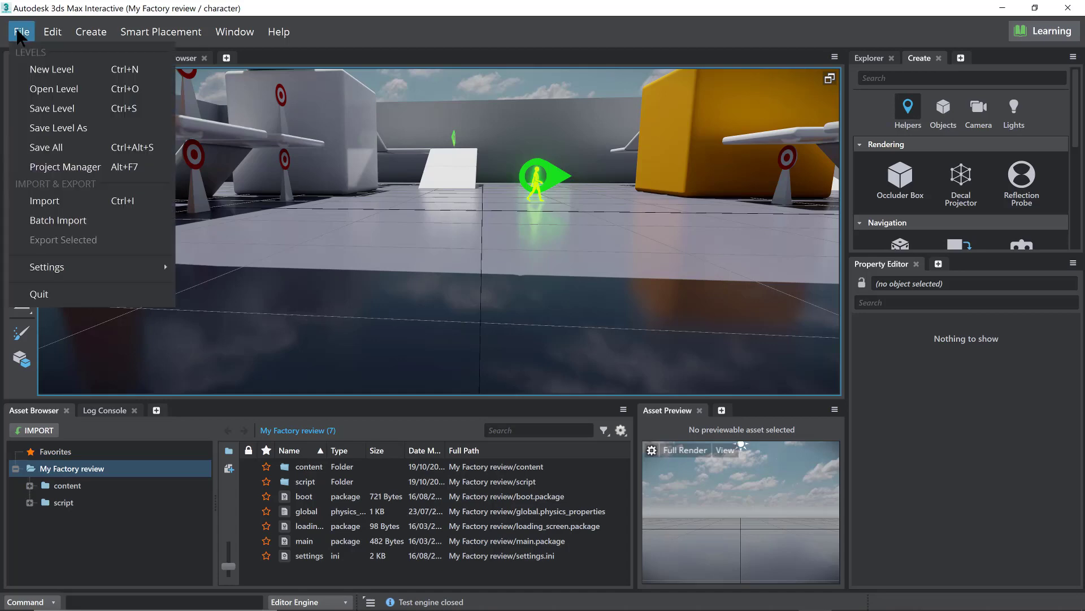
pyautogui.click(74, 67)
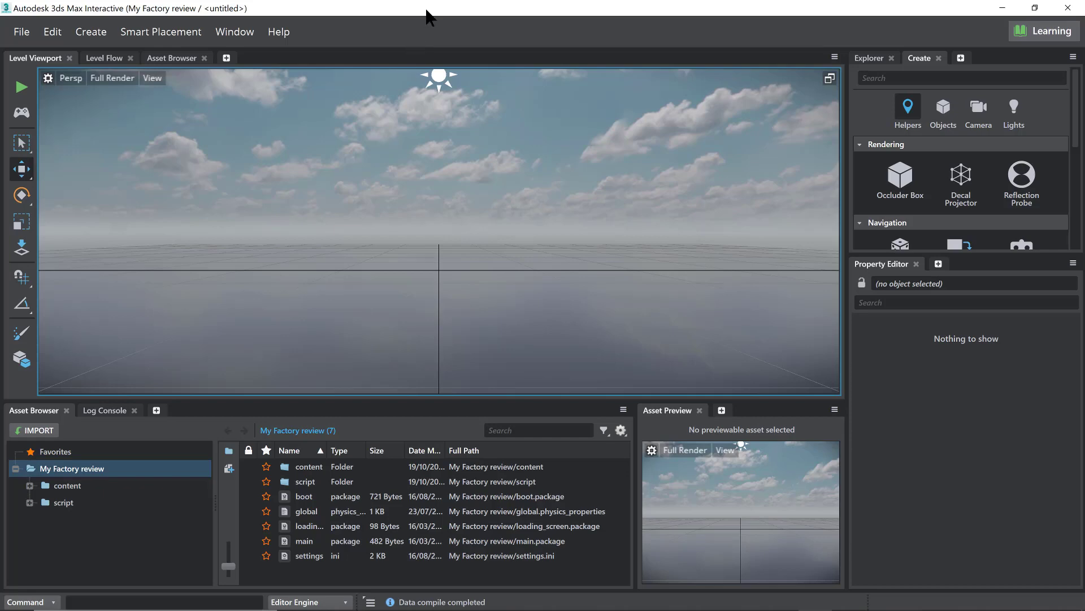
pyautogui.moveTo(497, 14); pyautogui.dragTo(1080, 147)
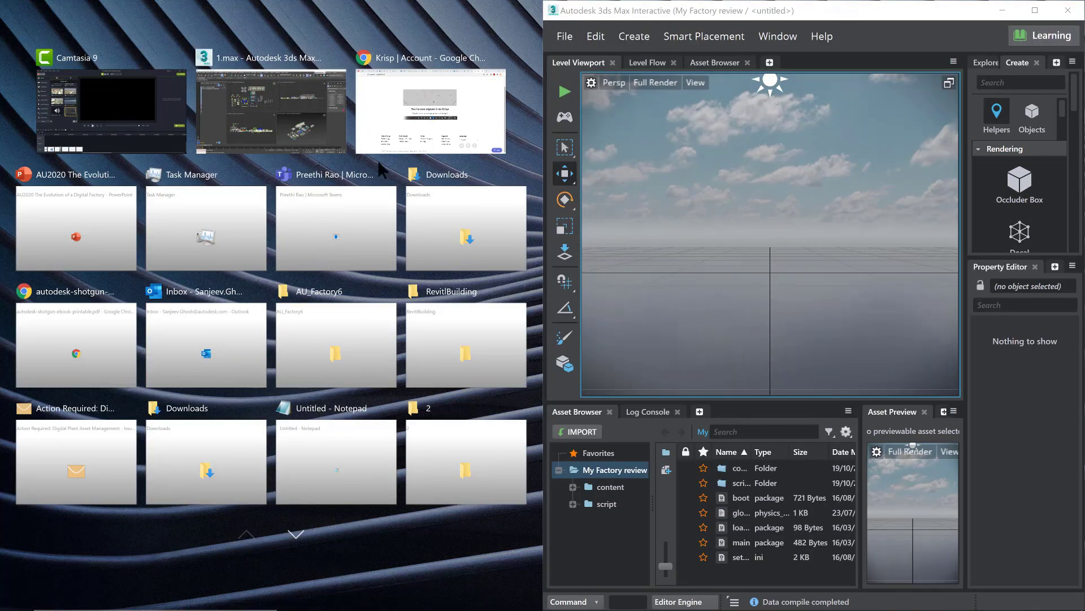
pyautogui.click(286, 127)
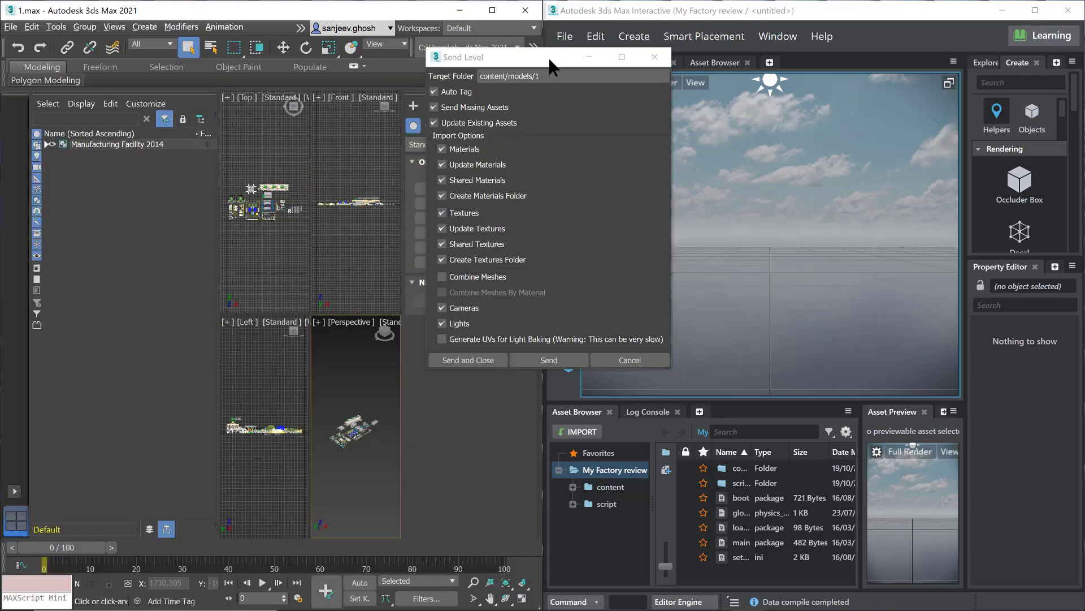
# Dismiss the open Send Level dialog and enlarge the Perspective viewport to a single view, narrowing the scene explorer
pyautogui.moveTo(551, 65); pyautogui.dragTo(192, 151)
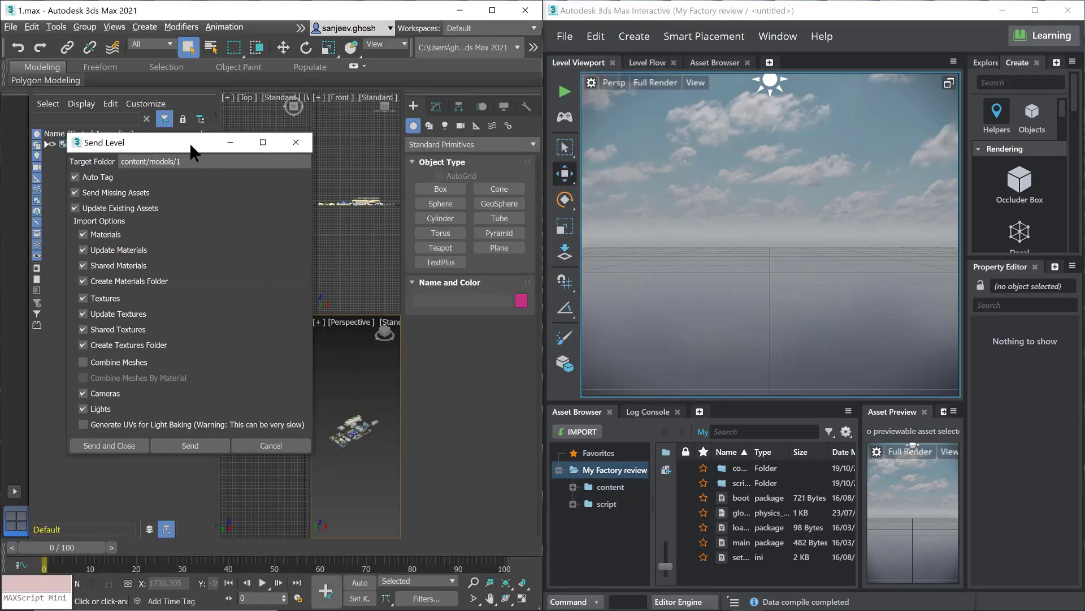
pyautogui.click(296, 143)
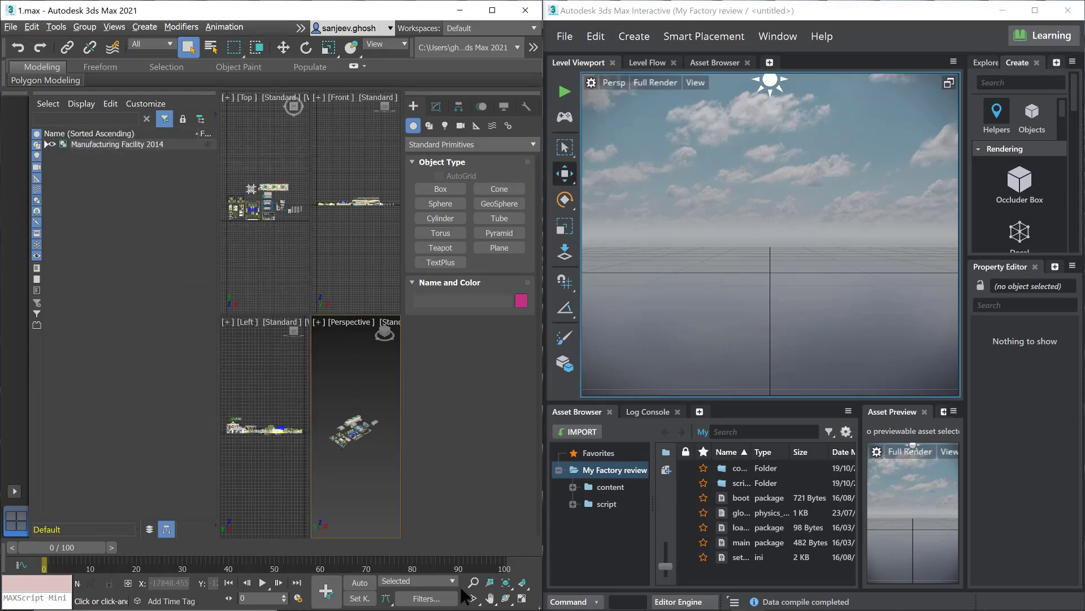
pyautogui.click(522, 598)
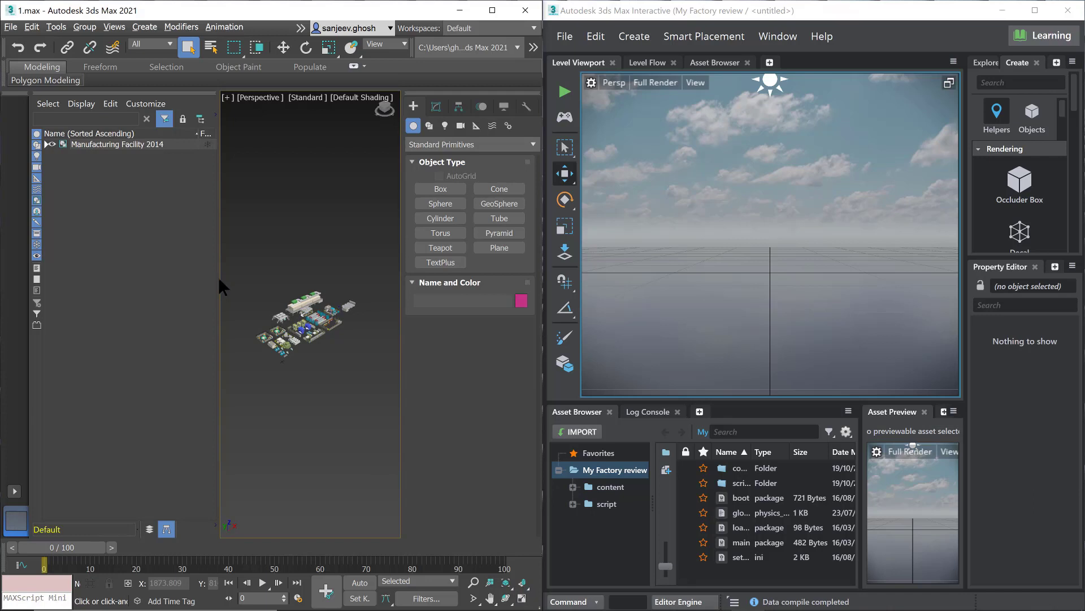
pyautogui.moveTo(220, 277); pyautogui.dragTo(94, 273)
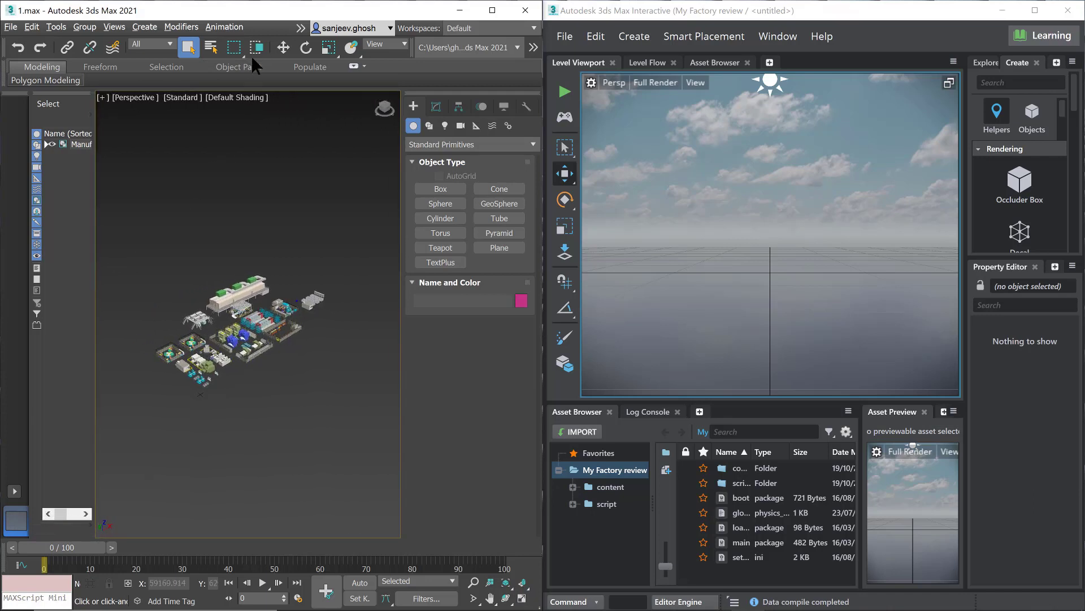
# Connect 3ds Max to the running 3ds Max Interactive session
pyautogui.click(300, 27)
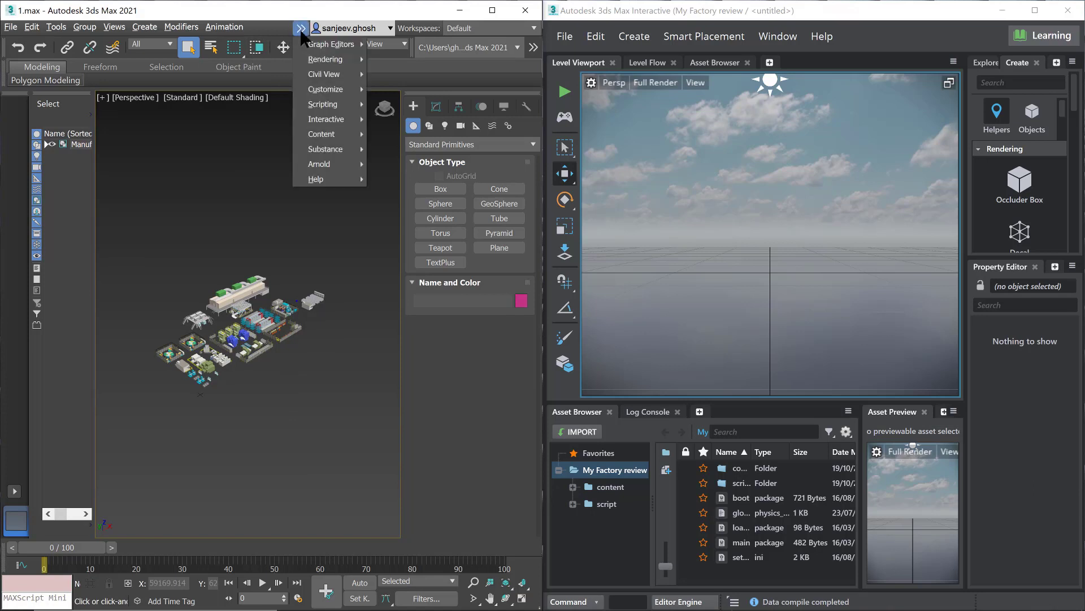
pyautogui.moveTo(340, 117)
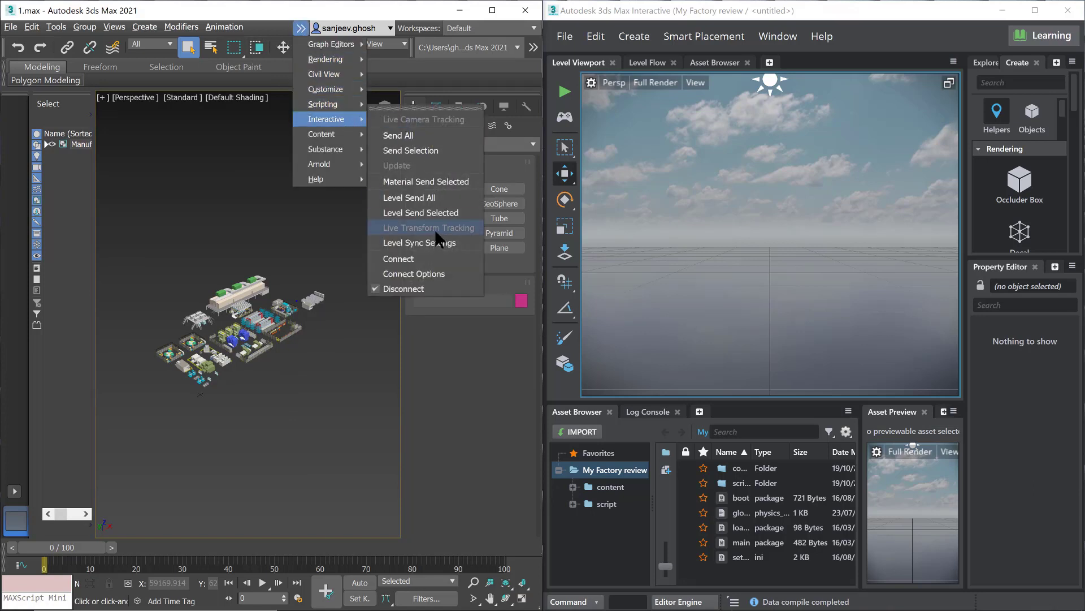
pyautogui.click(429, 252)
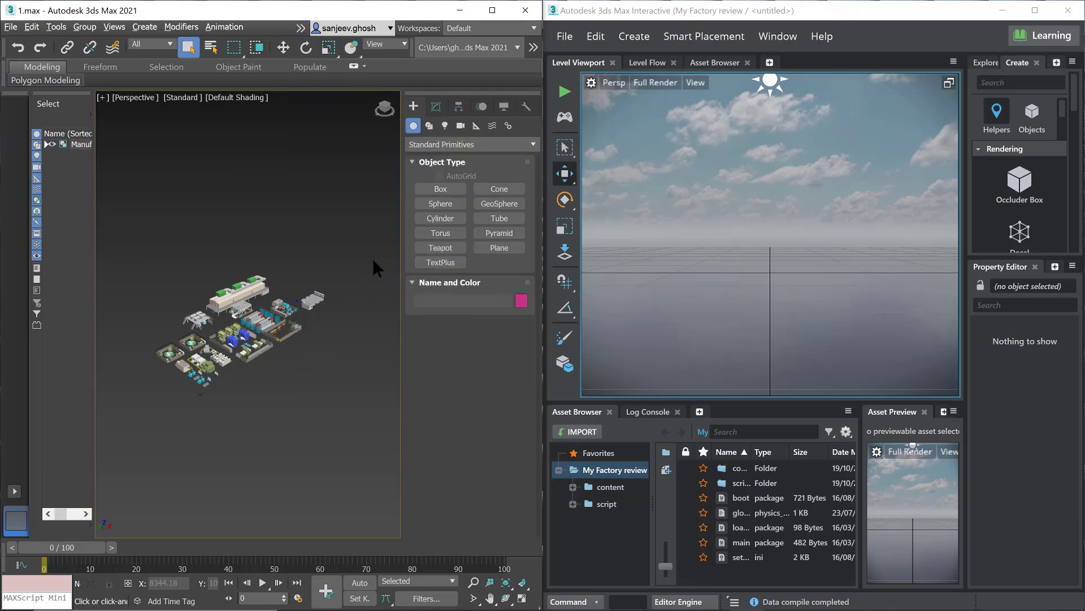
# Send the entire factory scene as a level to the target folder content/models/1 with the default import options and close the dialog
pyautogui.click(300, 28)
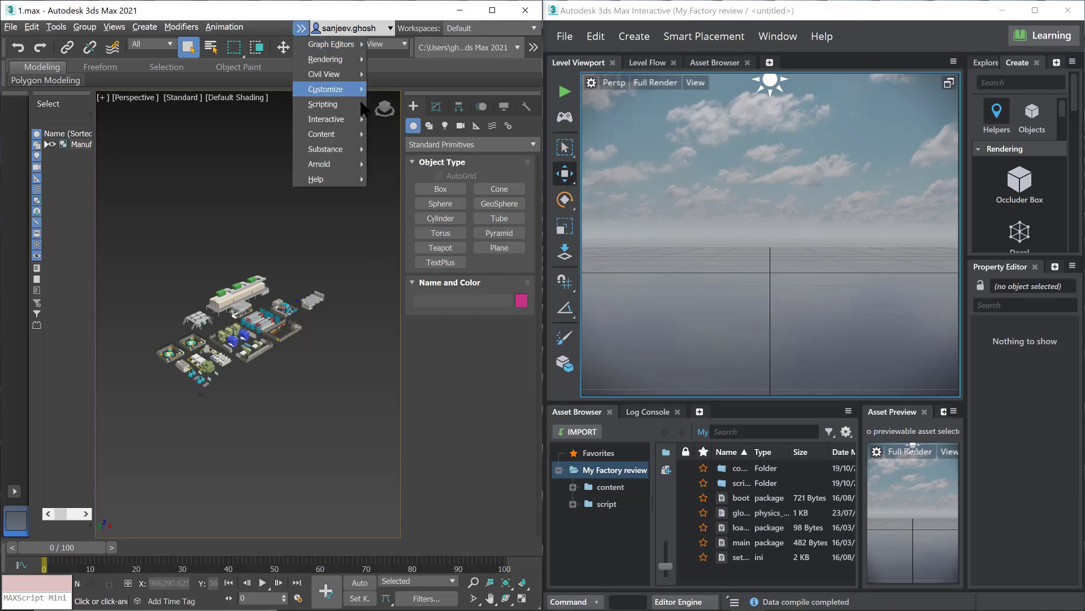
pyautogui.moveTo(349, 120)
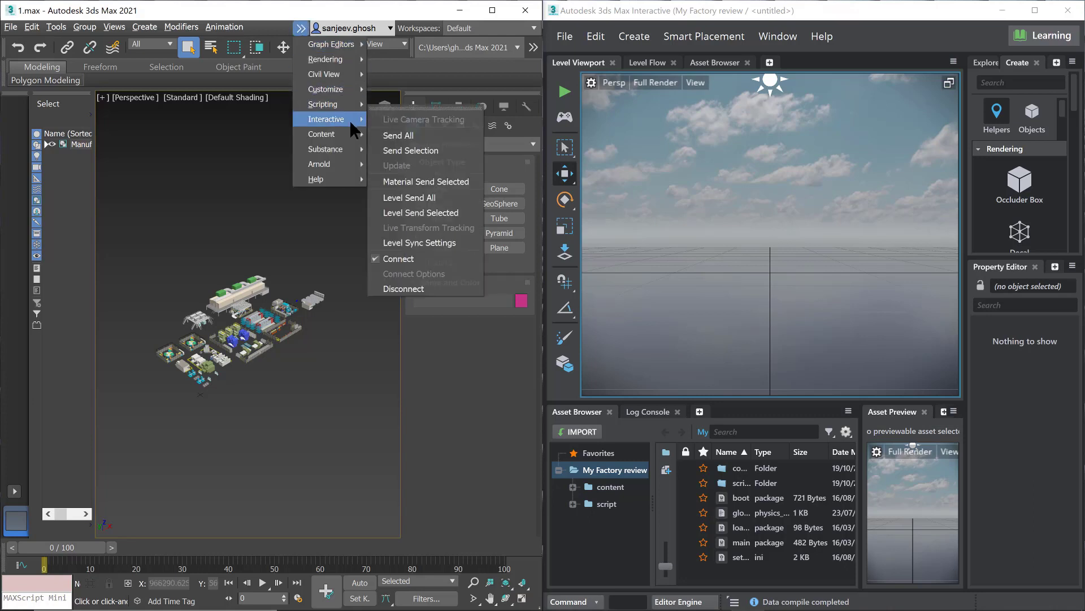
pyautogui.click(420, 203)
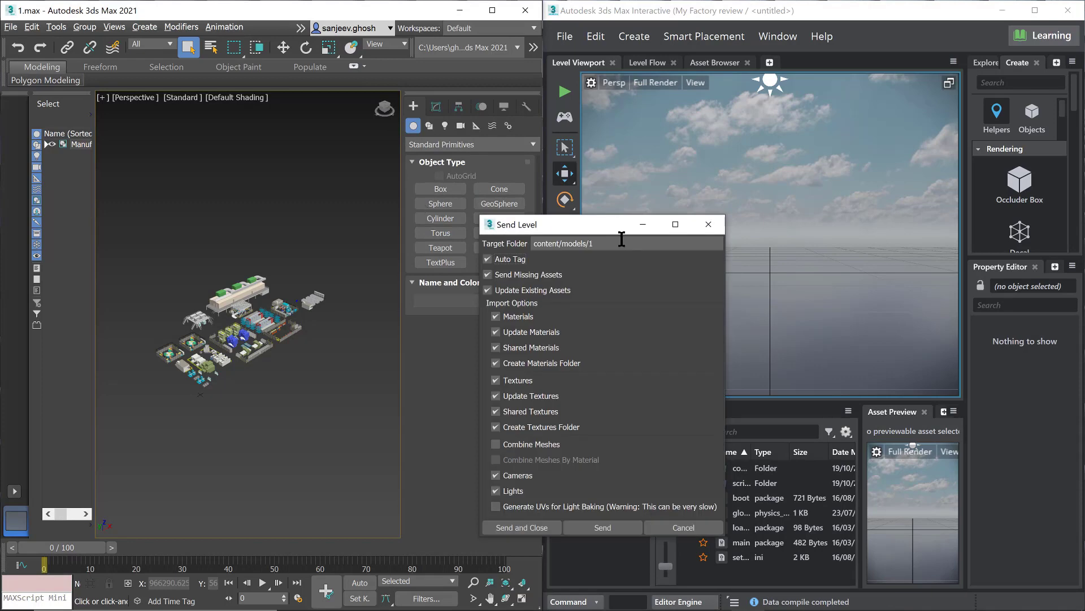
pyautogui.moveTo(588, 225); pyautogui.dragTo(215, 134)
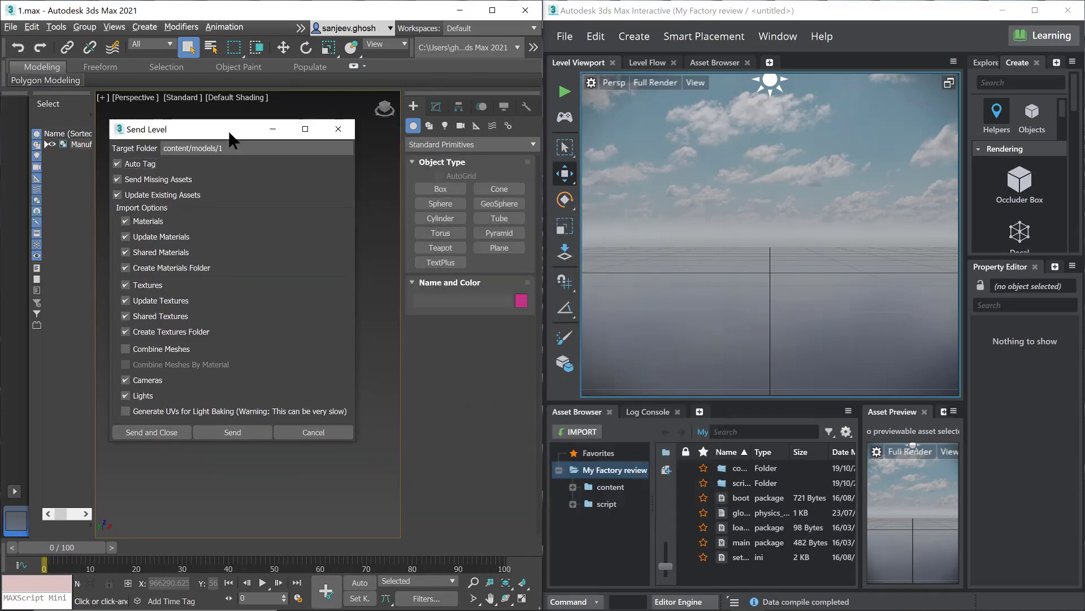
pyautogui.click(232, 433)
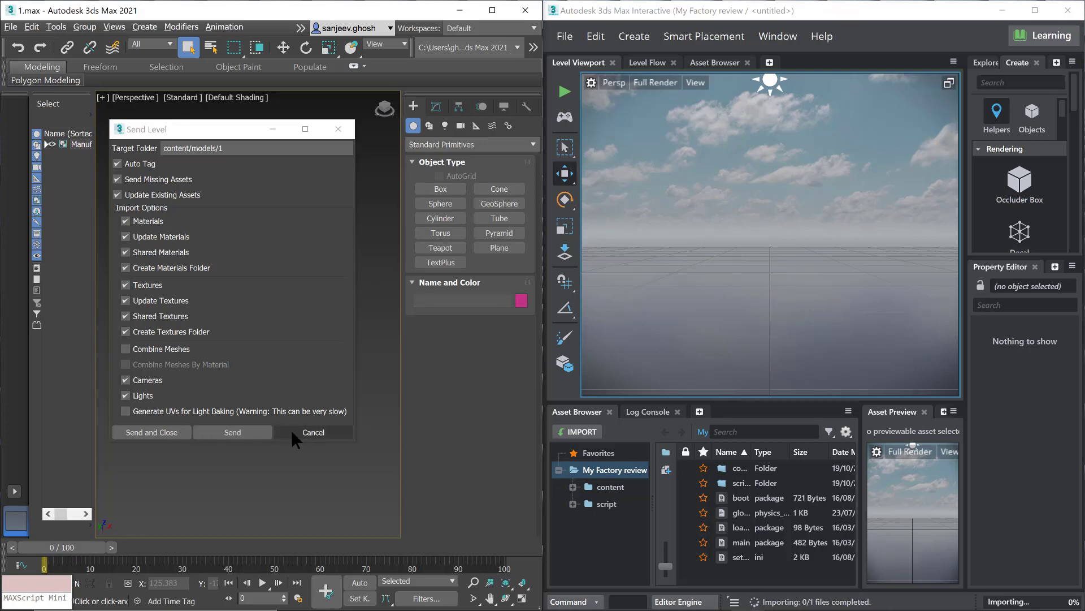
pyautogui.click(313, 432)
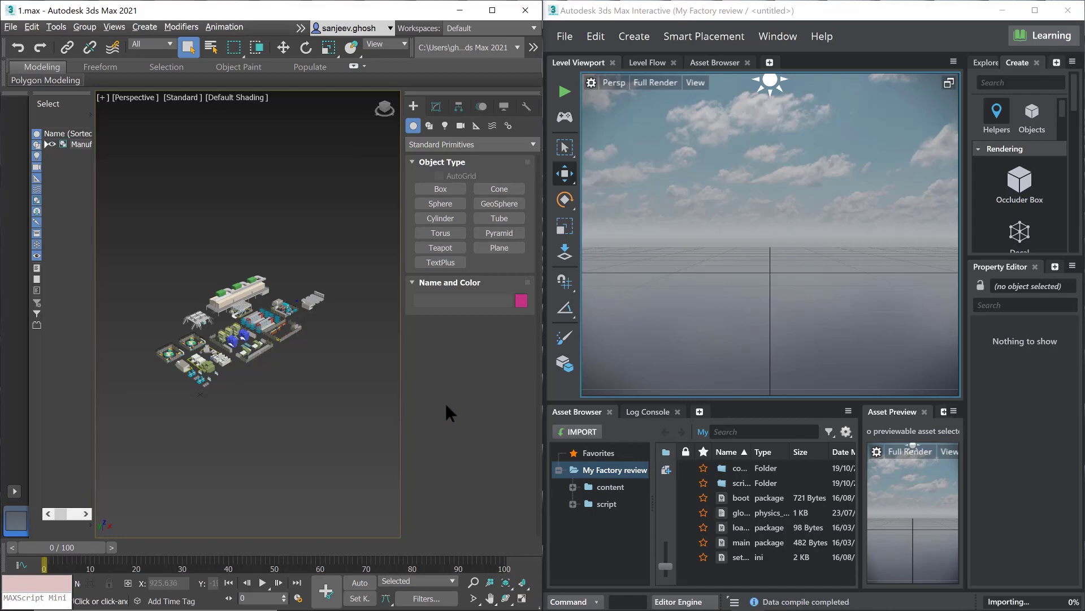
# Look over the imported factory in the maximized 3ds Max Interactive window and briefly test-run the level with the character
pyautogui.click(1036, 12)
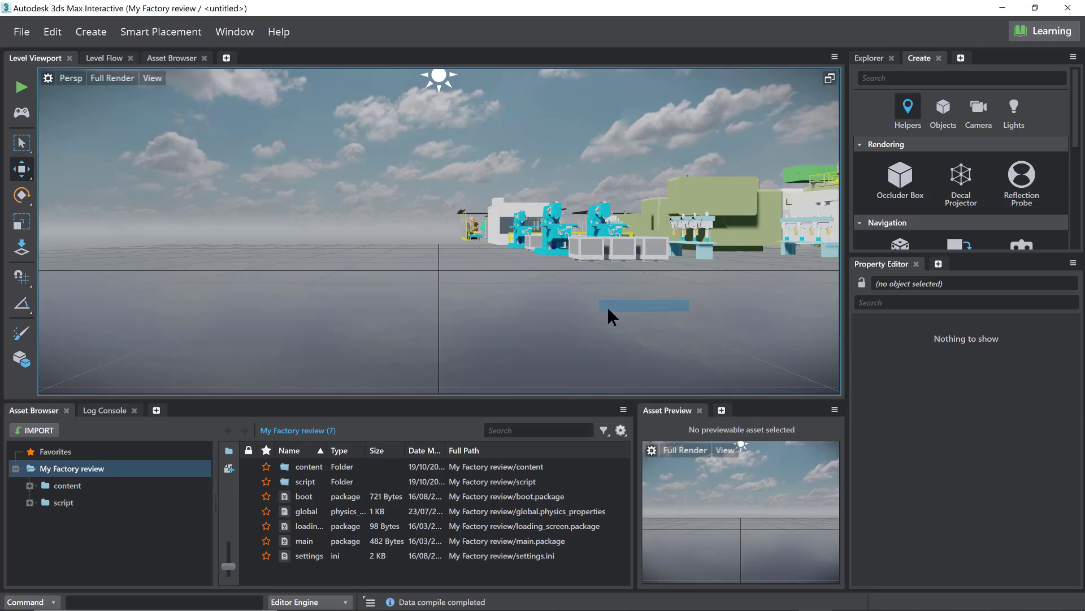
pyautogui.click(628, 310)
pyautogui.moveTo(634, 309); pyautogui.dragTo(601, 303, button='middle')
pyautogui.moveTo(702, 295); pyautogui.dragTo(638, 313, button='middle')
pyautogui.keyDown('alt'); pyautogui.moveTo(734, 322); pyautogui.dragTo(528, 328); pyautogui.keyUp('alt')
pyautogui.keyDown('alt'); pyautogui.moveTo(601, 329); pyautogui.dragTo(420, 300); pyautogui.keyUp('alt')
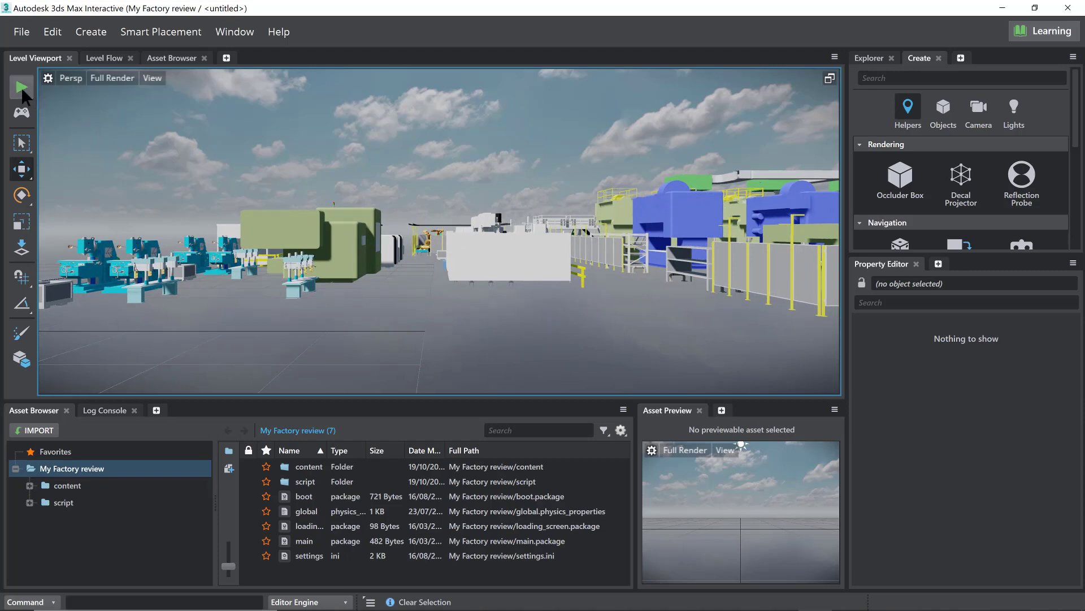
pyautogui.click(21, 87)
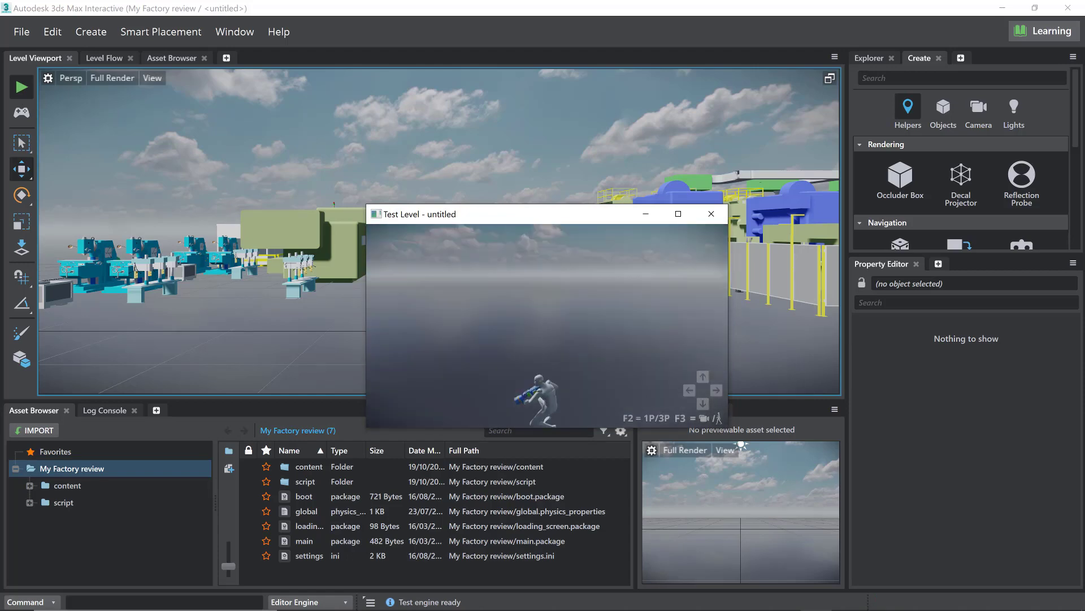
pyautogui.press('Escape')
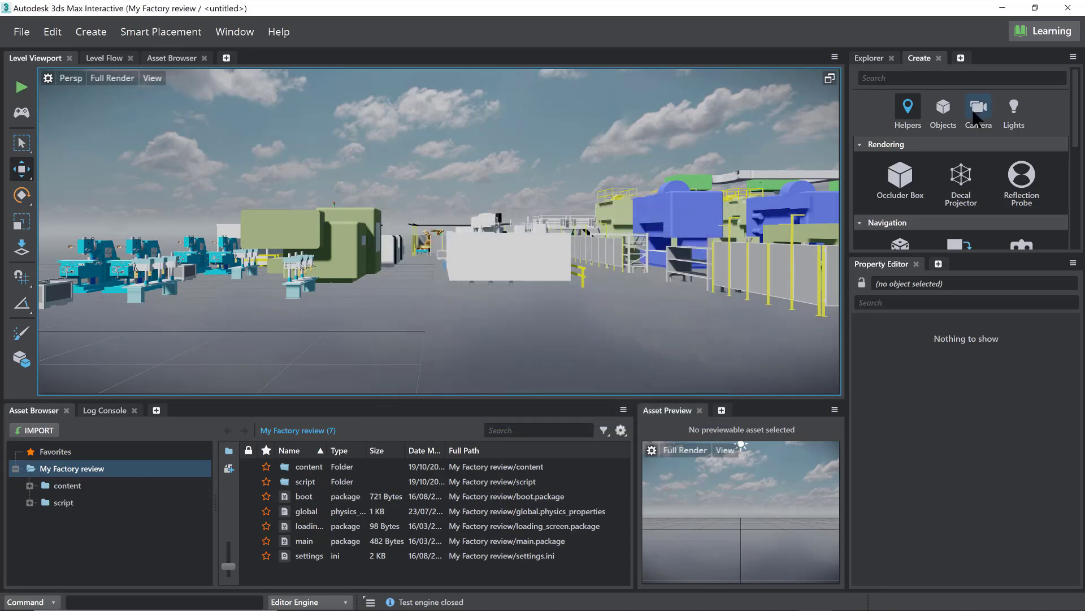
# Add a plane primitive on the ground in front of the white machine block and move it to about -1.18 along Y
pyautogui.scroll(-2, 974, 114)
pyautogui.scroll(-2, 973, 109)
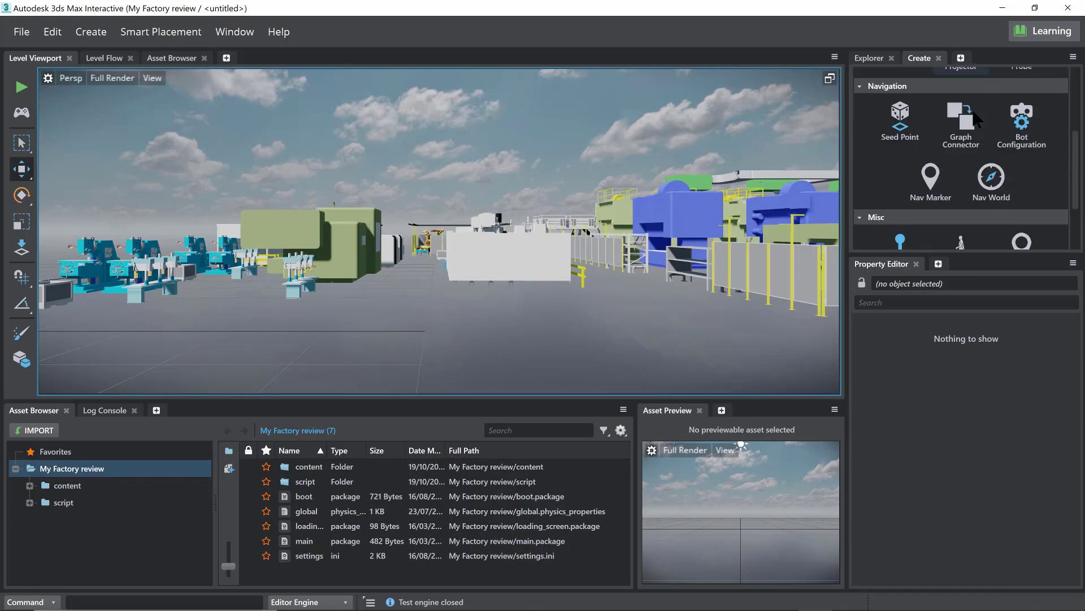
pyautogui.scroll(-2, 967, 155)
pyautogui.scroll(5, 963, 161)
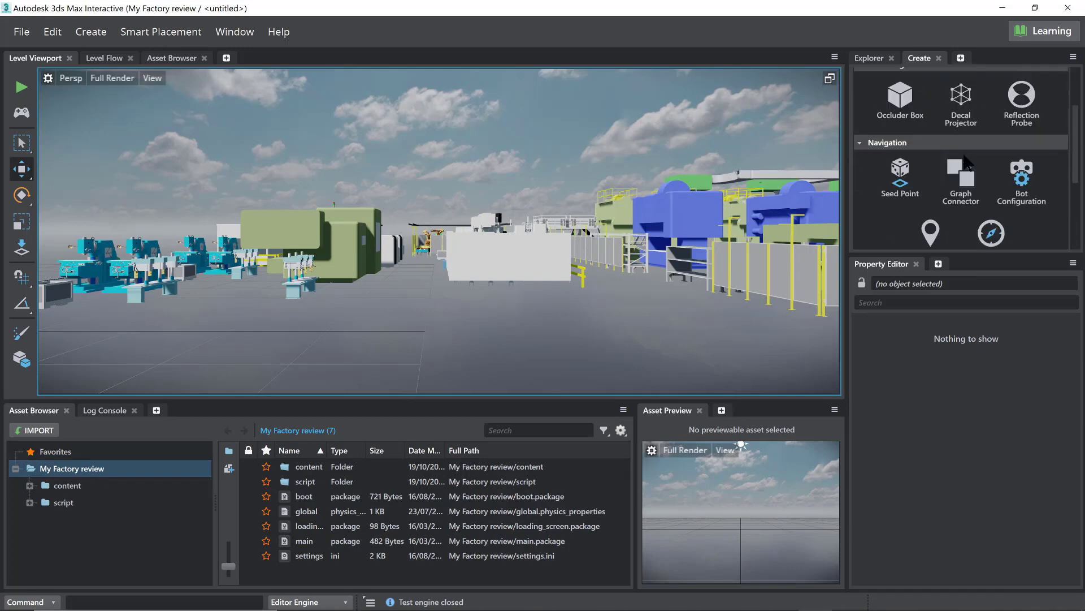
pyautogui.click(943, 118)
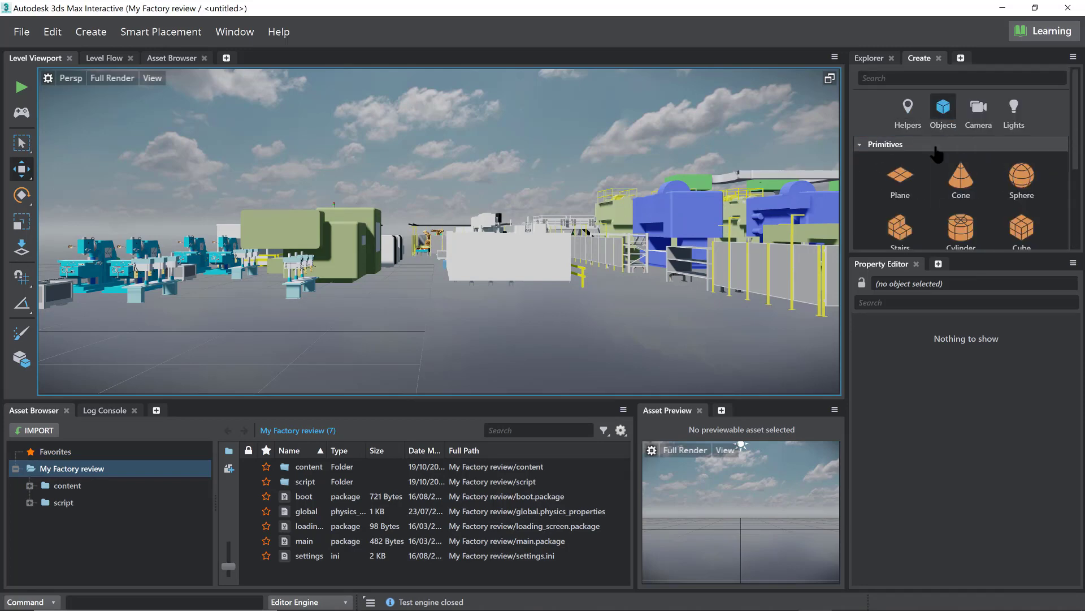
pyautogui.click(900, 176)
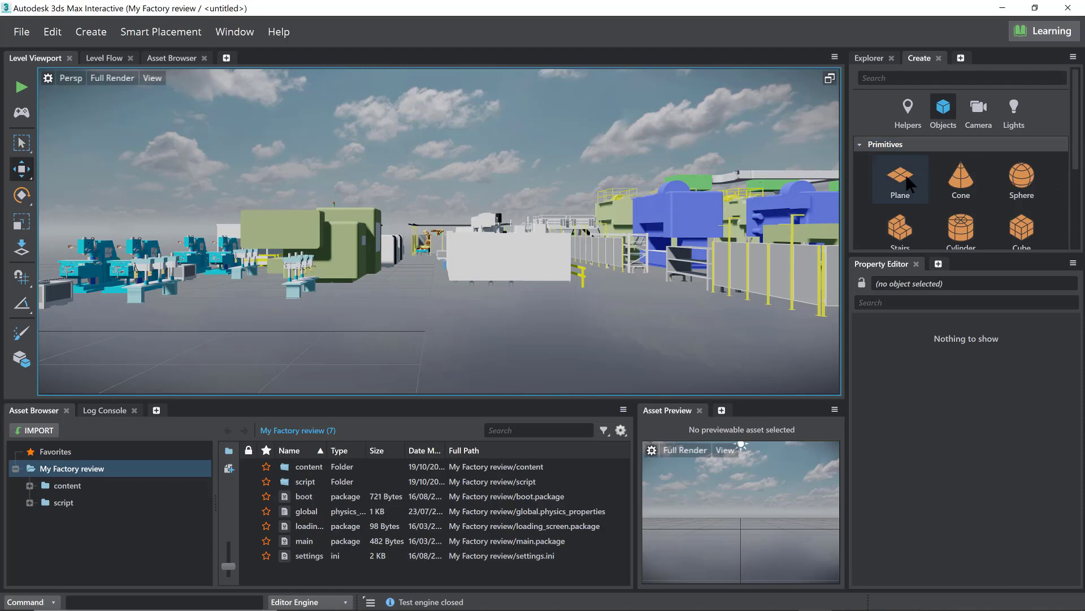
pyautogui.click(452, 310)
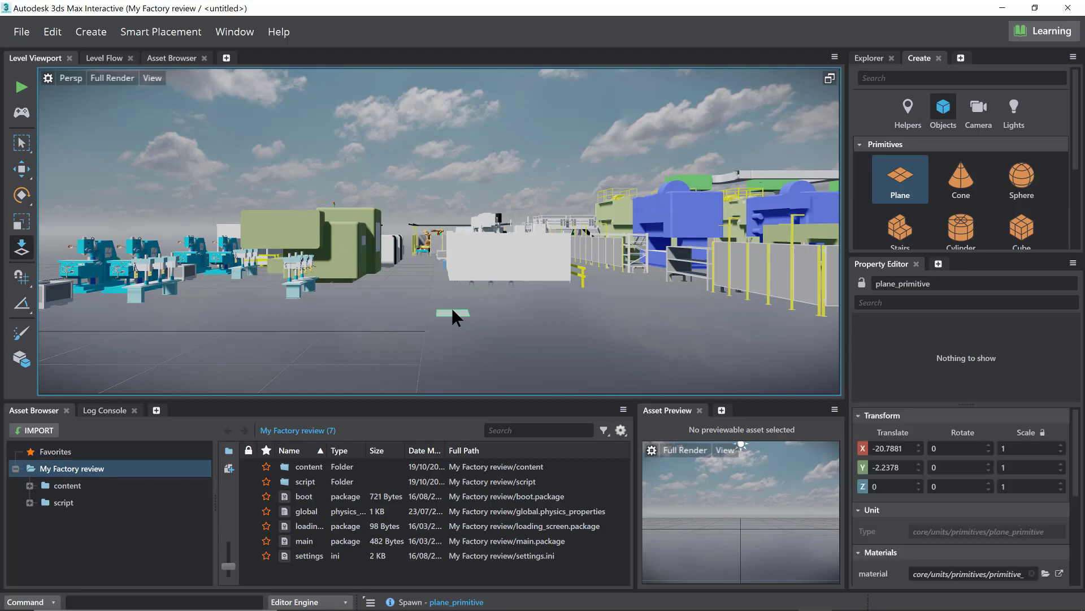
pyautogui.click(21, 173)
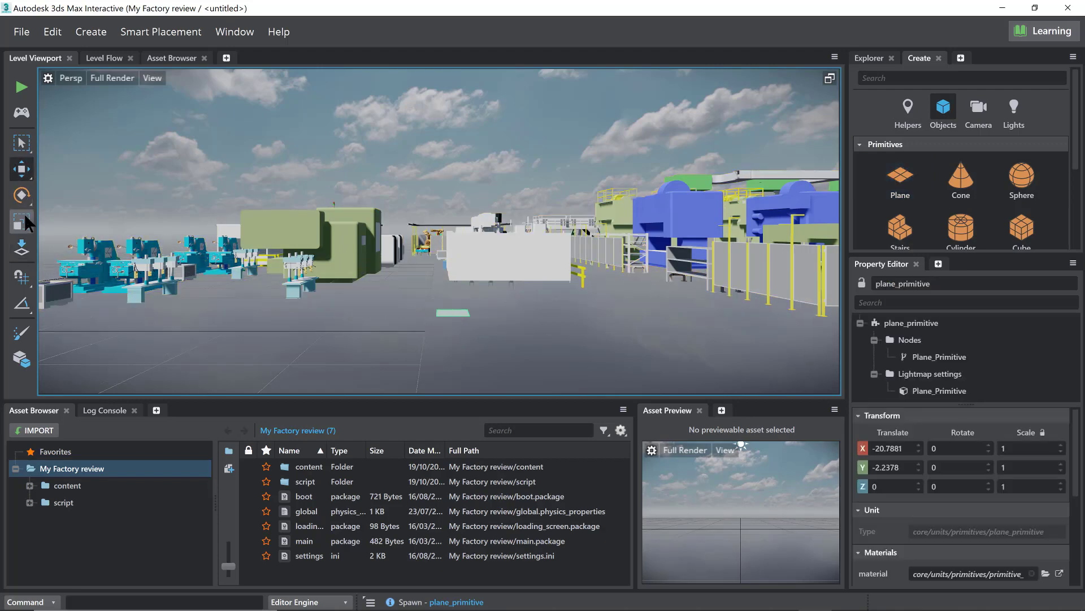
pyautogui.moveTo(454, 311)
pyautogui.mouseDown()
pyautogui.moveTo(448, 195)
pyautogui.moveTo(450, 317)
pyautogui.mouseUp()
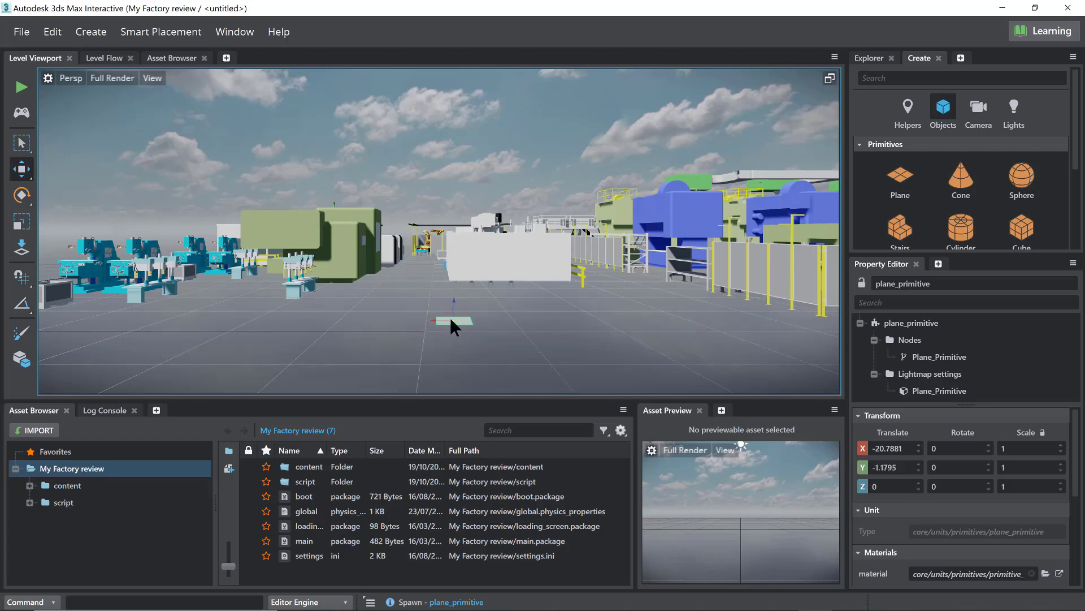
# Scale the plane to about 46 along X and extend it along Y to form a floor under the whole factory, and deselect it
pyautogui.click(22, 222)
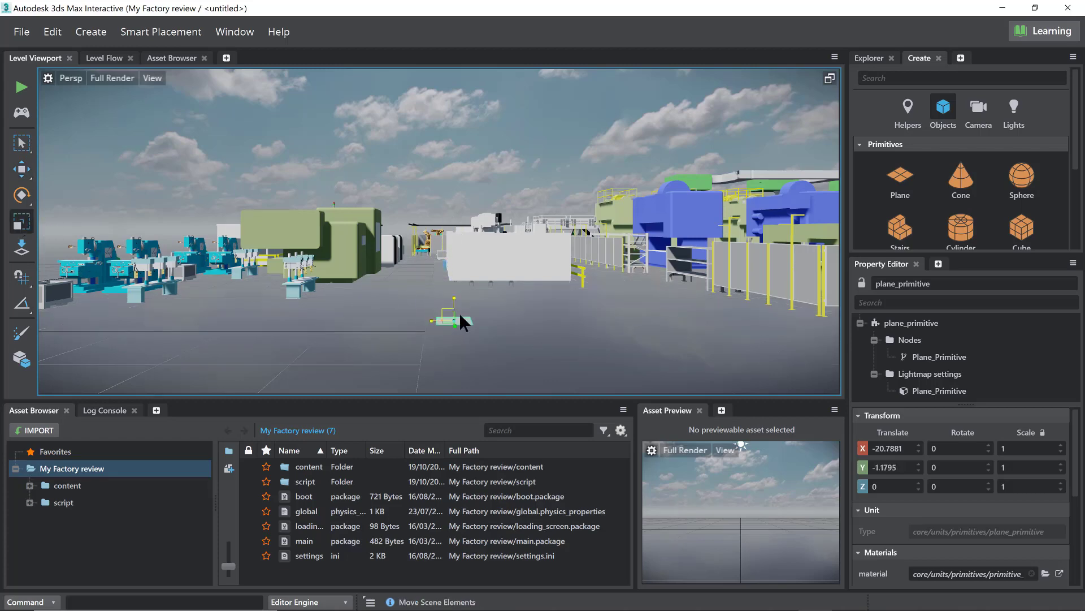
pyautogui.moveTo(454, 318); pyautogui.dragTo(479, 376)
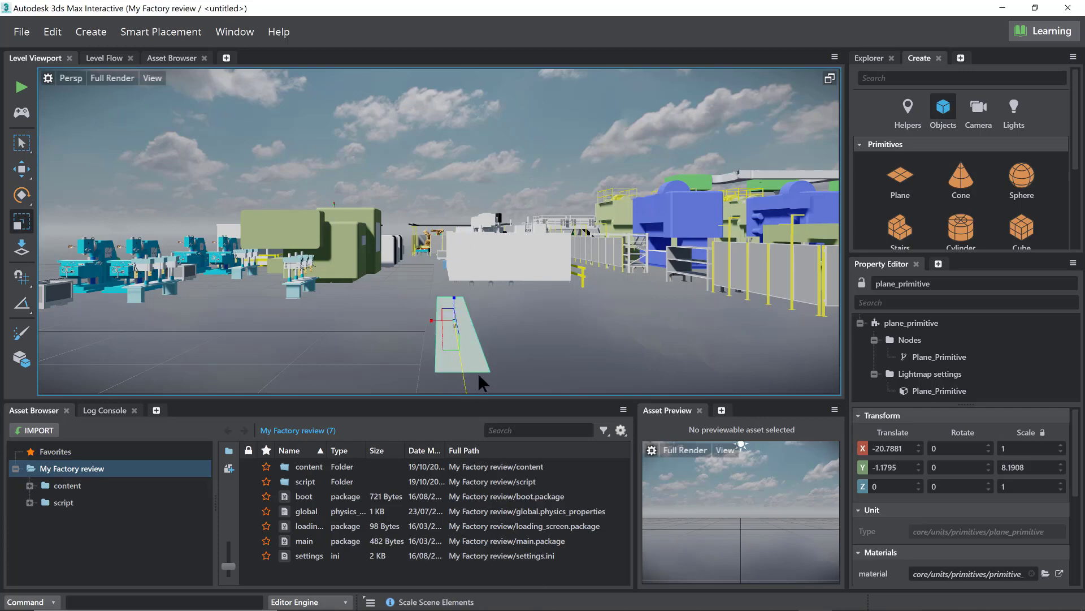
pyautogui.moveTo(454, 321); pyautogui.dragTo(486, 395)
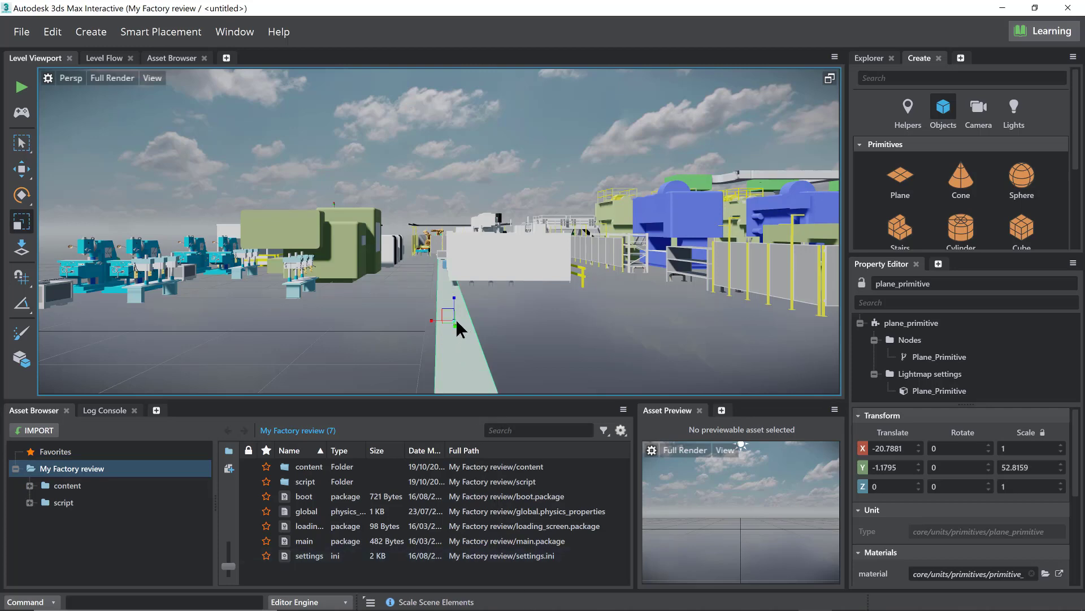
pyautogui.moveTo(455, 320); pyautogui.dragTo(122, 317)
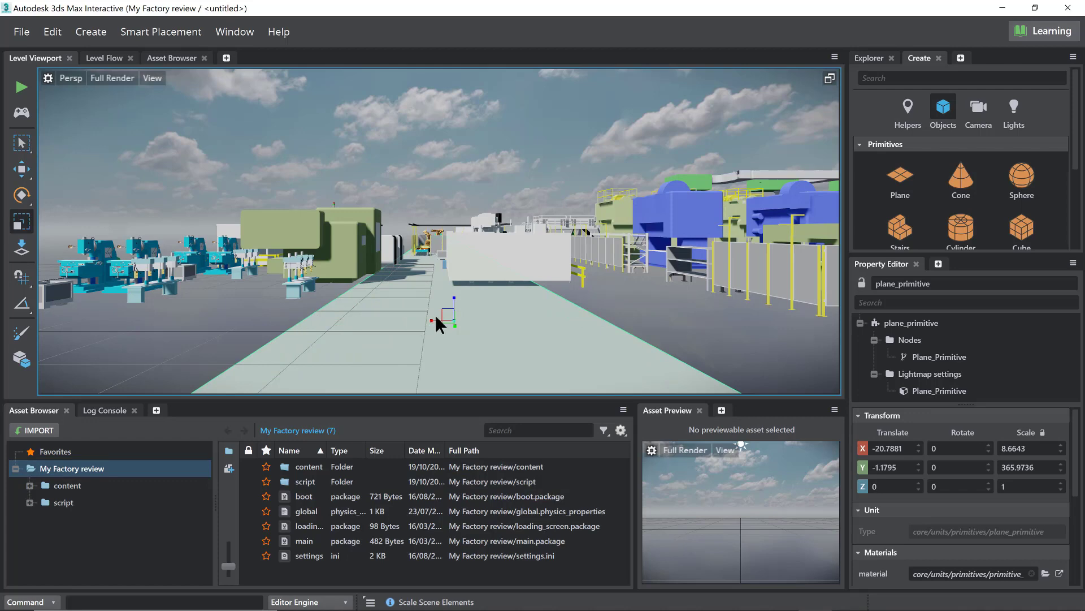
pyautogui.moveTo(435, 318); pyautogui.dragTo(186, 334)
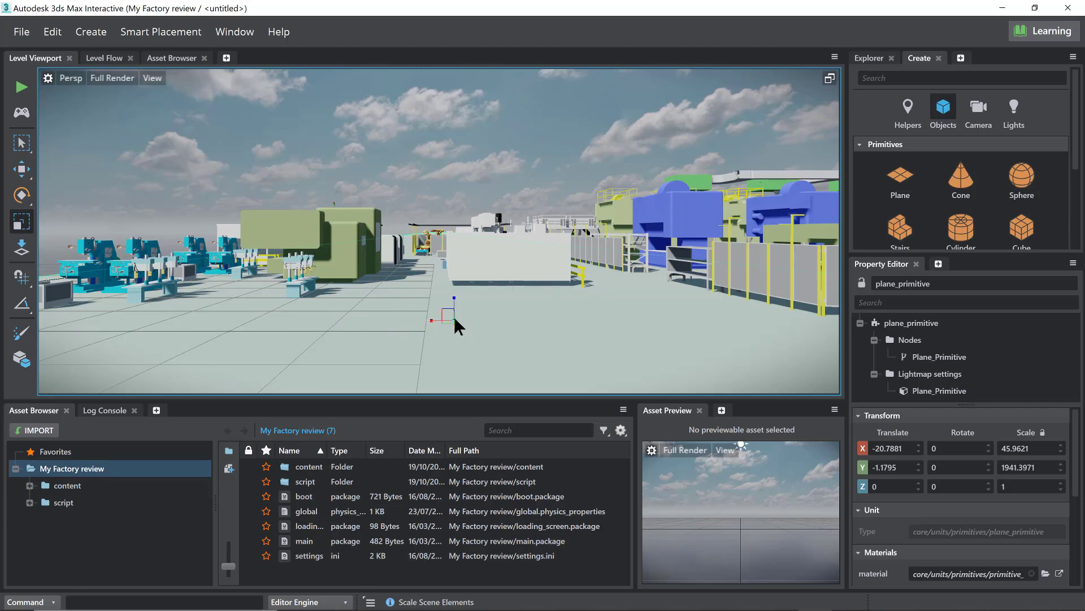
pyautogui.moveTo(454, 319); pyautogui.dragTo(467, 365)
pyautogui.click(443, 194)
# Test-run the level and walk the character across the new floor past the machines and fenced robot cells
pyautogui.click(19, 90)
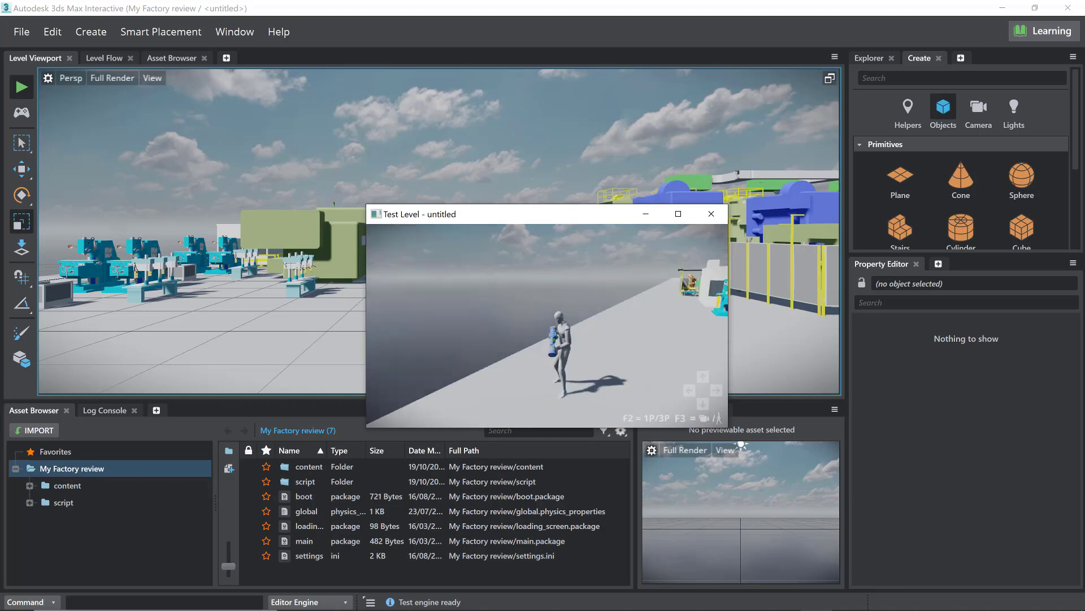
pyautogui.press('w')
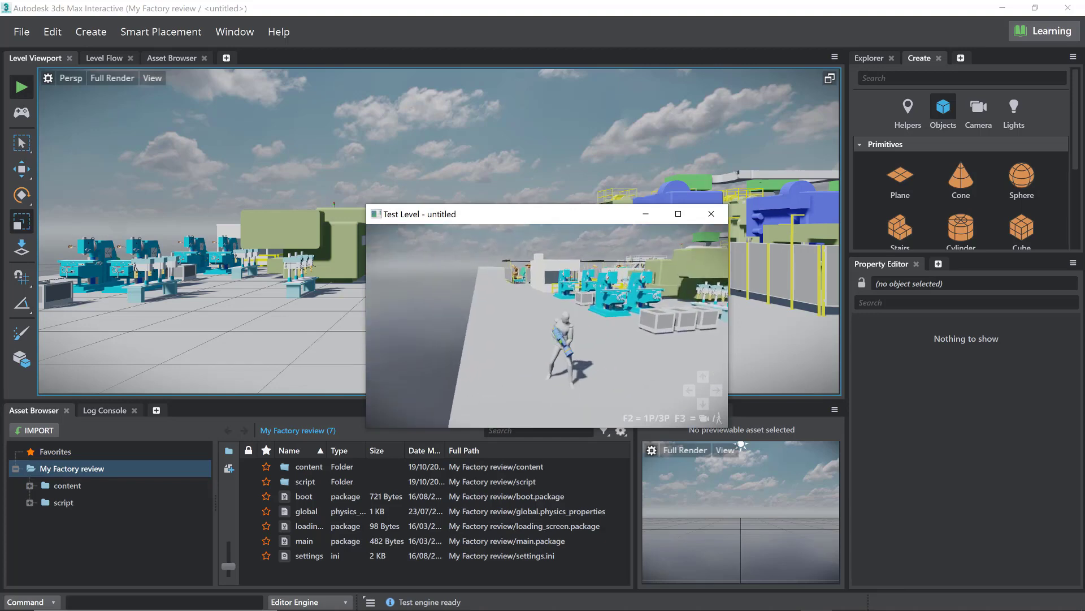
pyautogui.press('w')
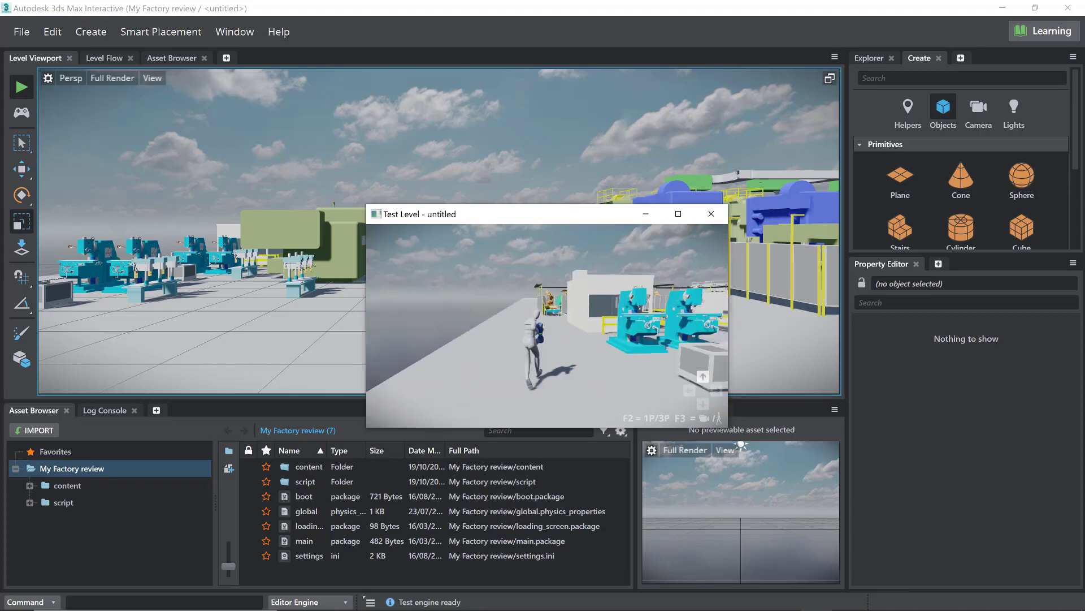
pyautogui.press('w')
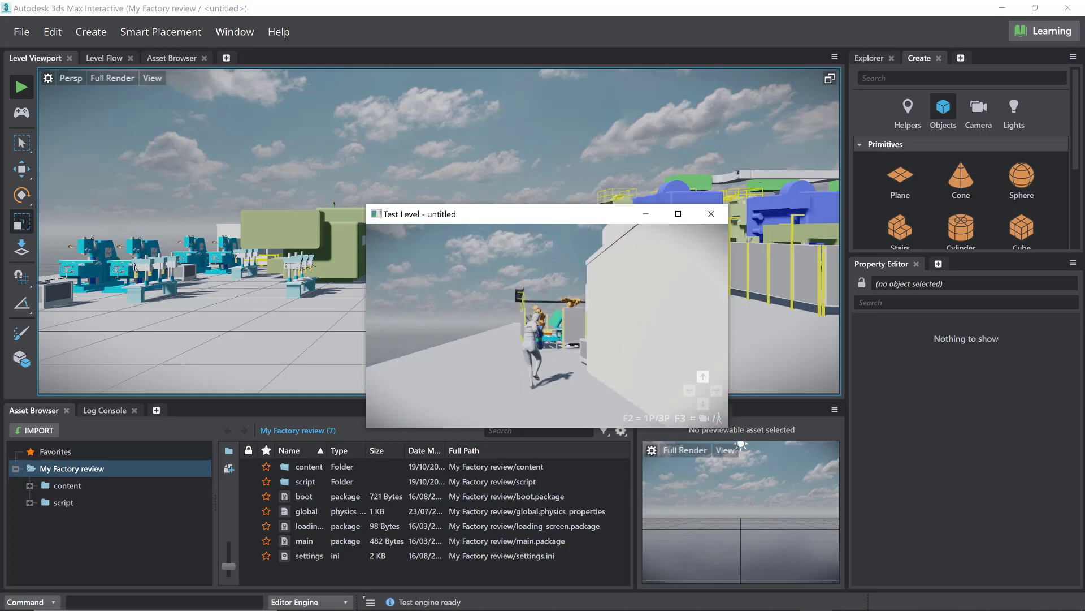
pyautogui.press('w')
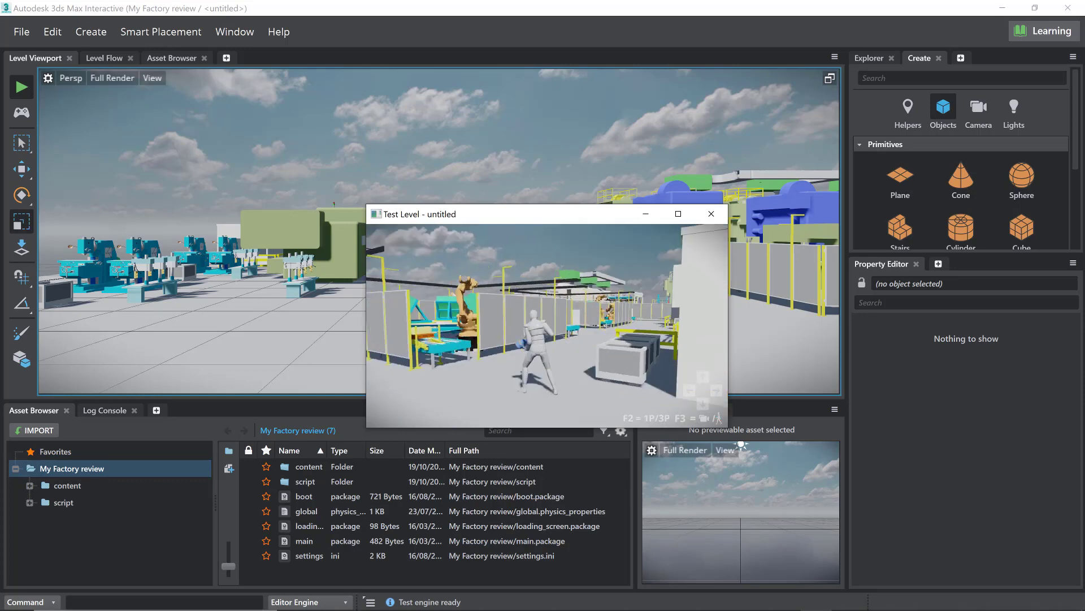
pyautogui.press('w')
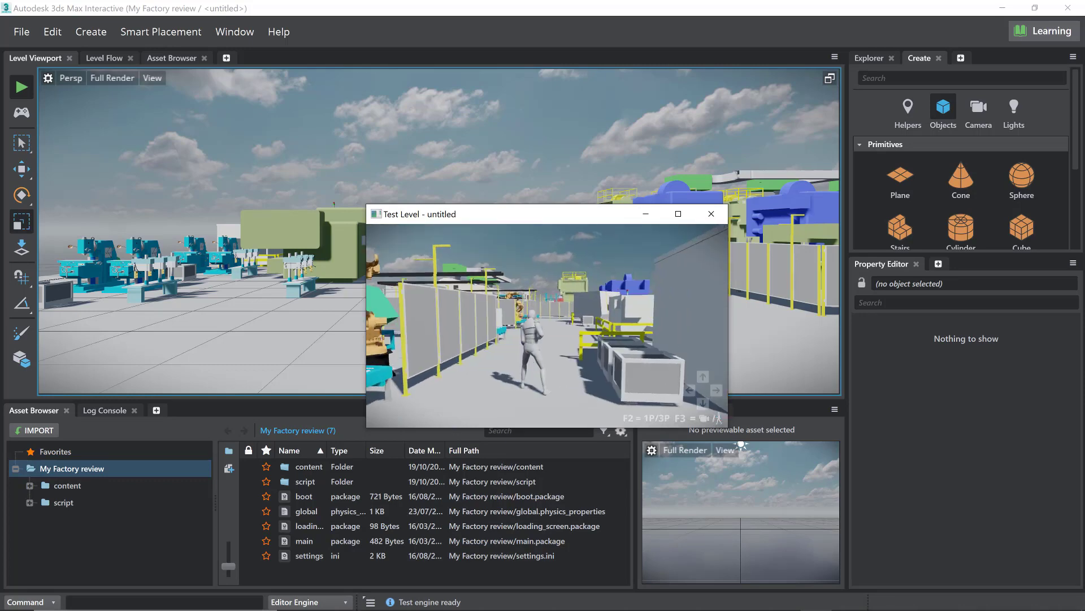
pyautogui.press('w')
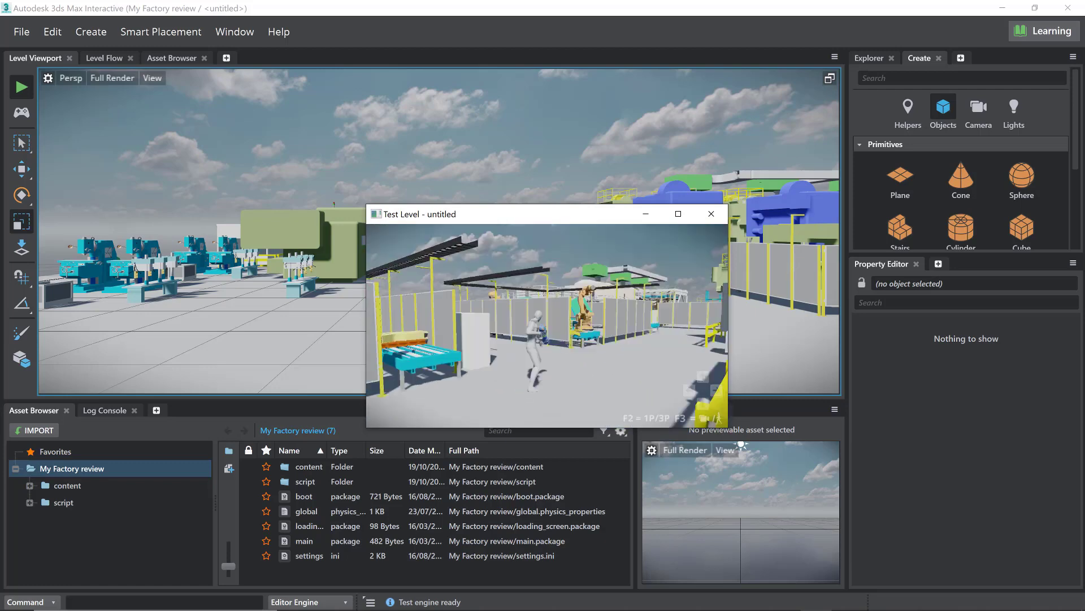
pyautogui.press('w')
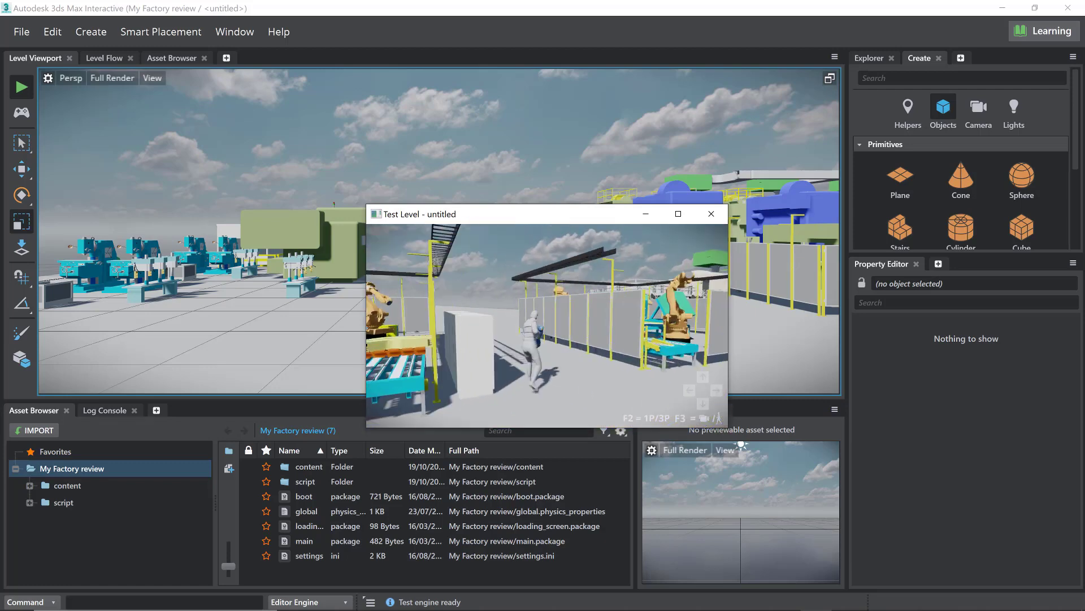
pyautogui.press('w')
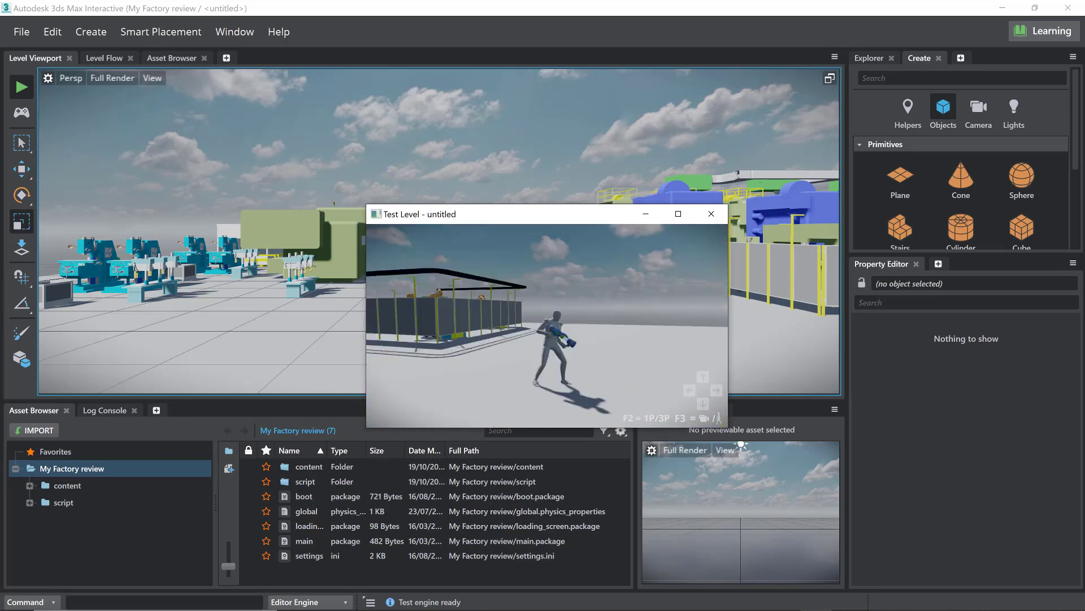
pyautogui.press('w')
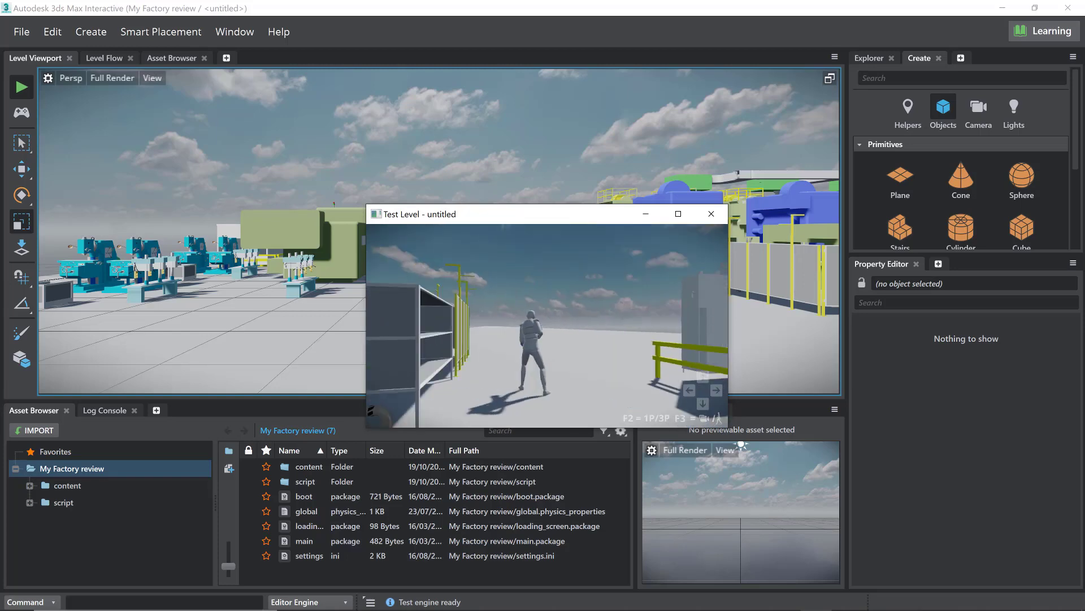
pyautogui.press('w')
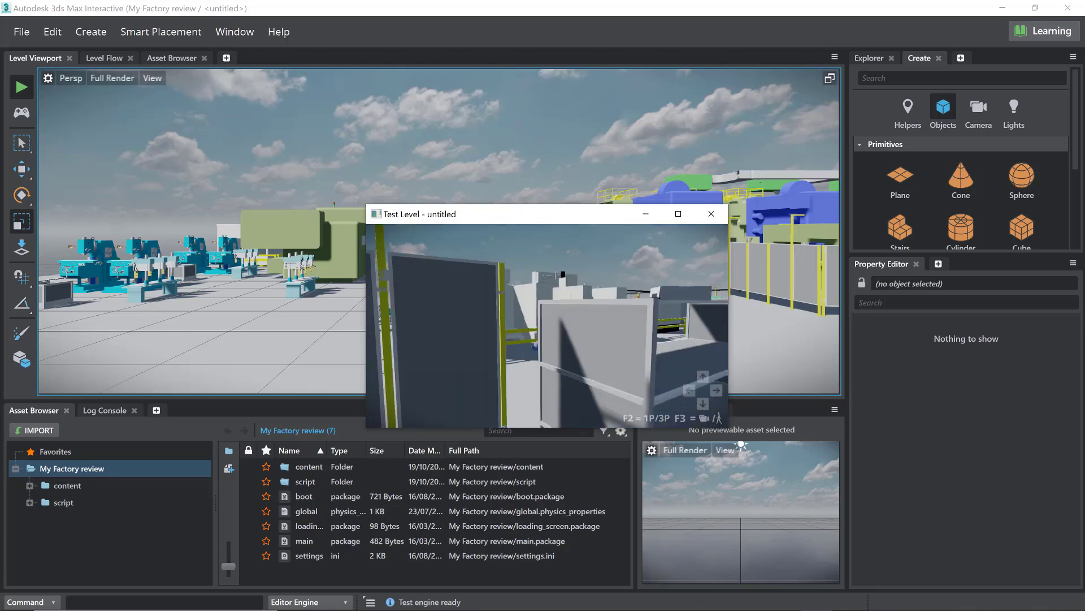
# Toggle the first-person/third-person view and walk the character past the fenced machines to the raised platform's stairs
pyautogui.press('F2')
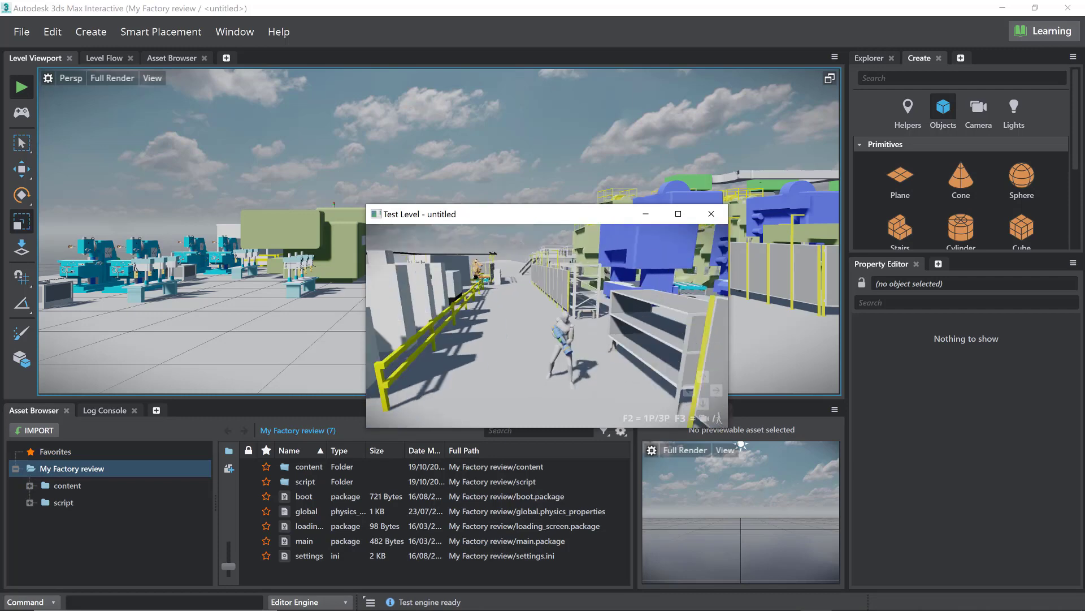
pyautogui.press('w')
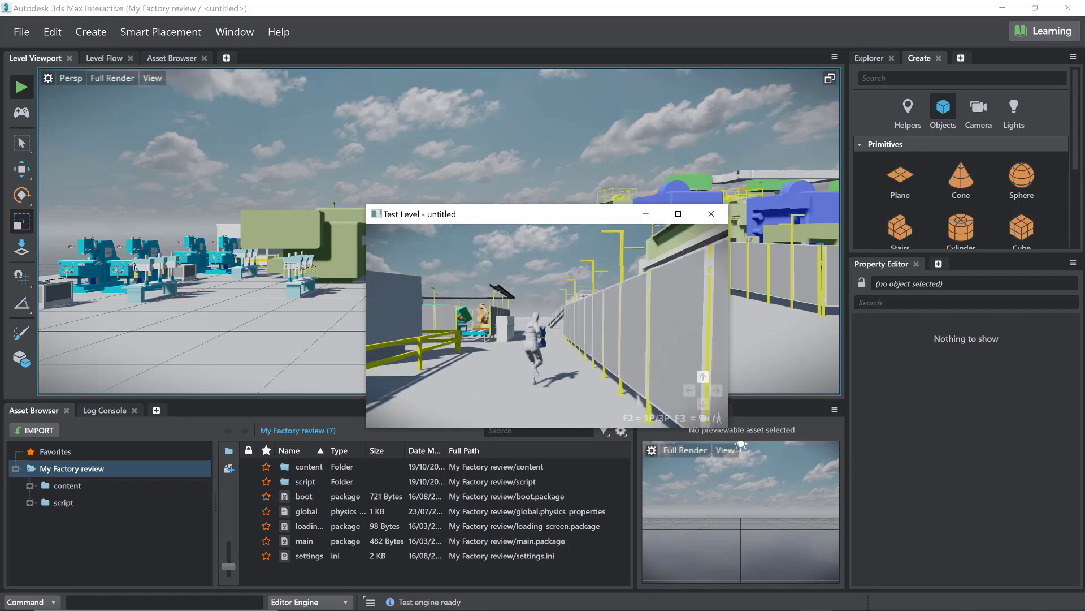
pyautogui.press('w')
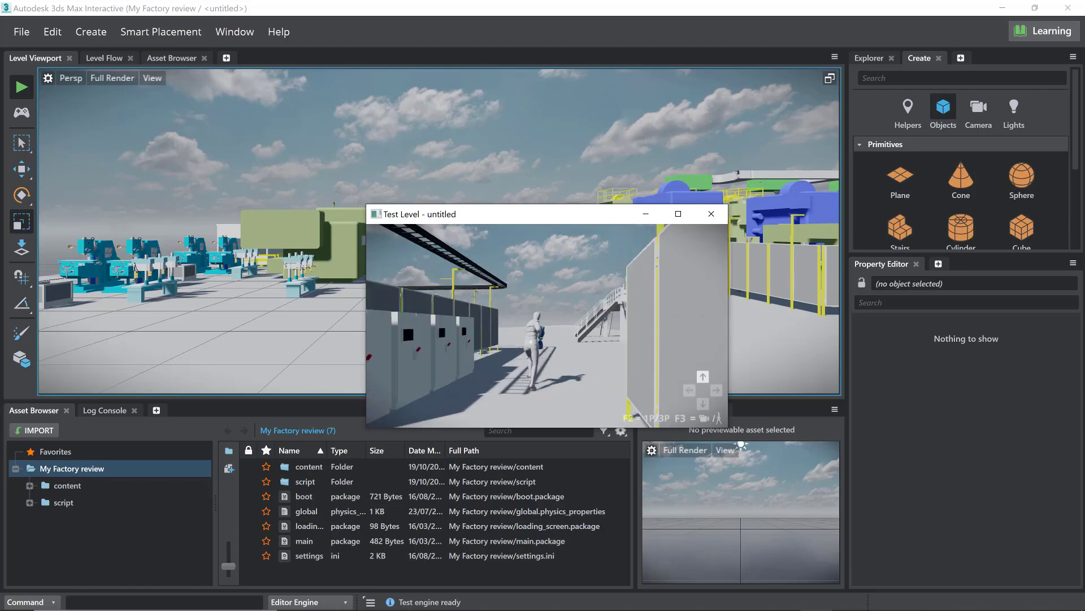
pyautogui.press('w')
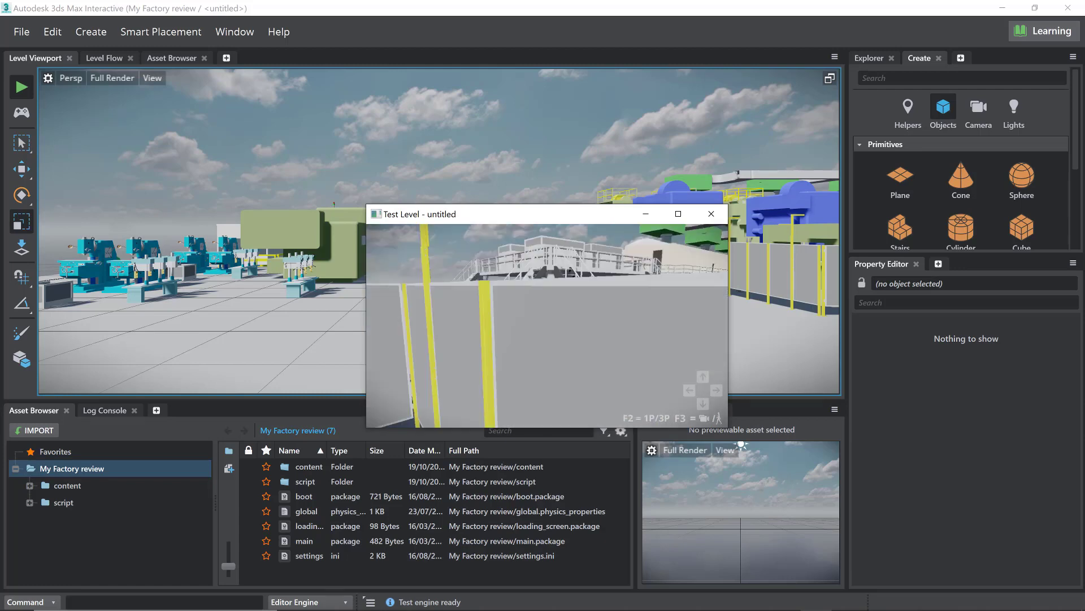
pyautogui.press('w')
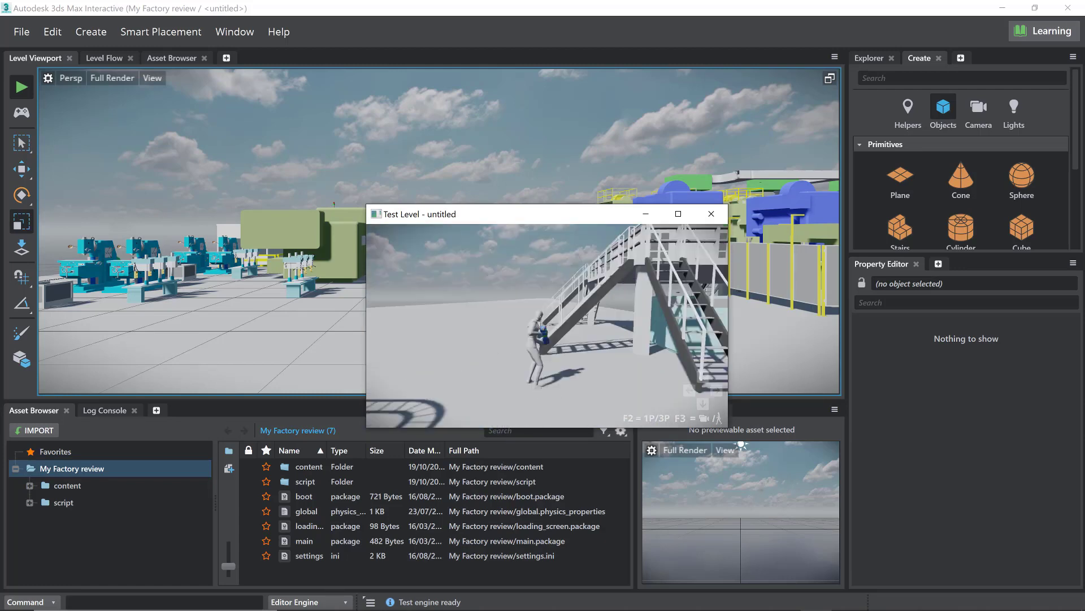
pyautogui.press('w')
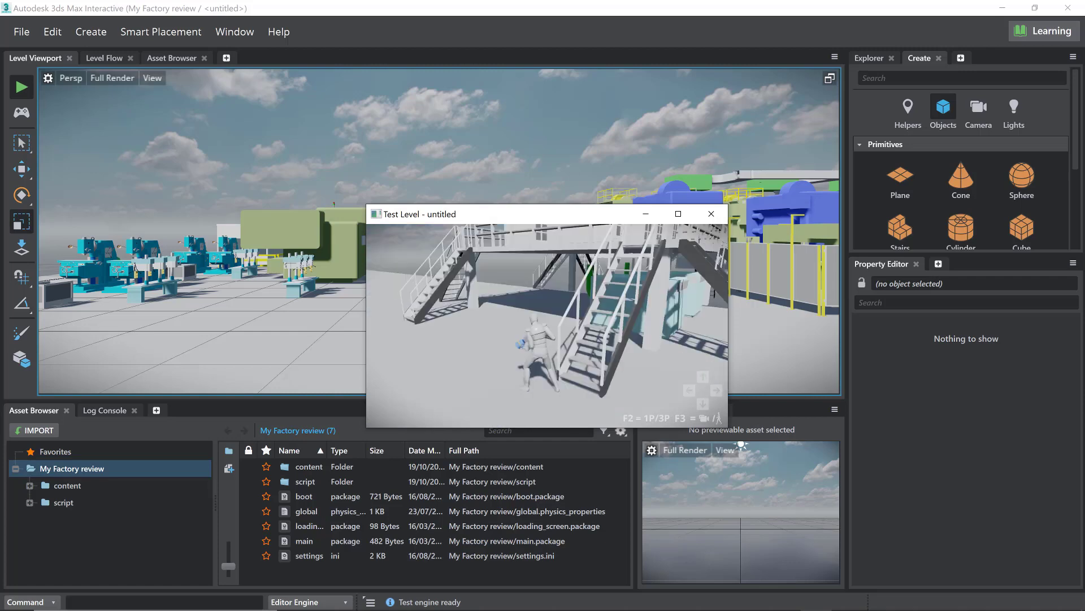
# Try to walk the character up the platform's staircase, back away from it, and end the test run
pyautogui.press('w')
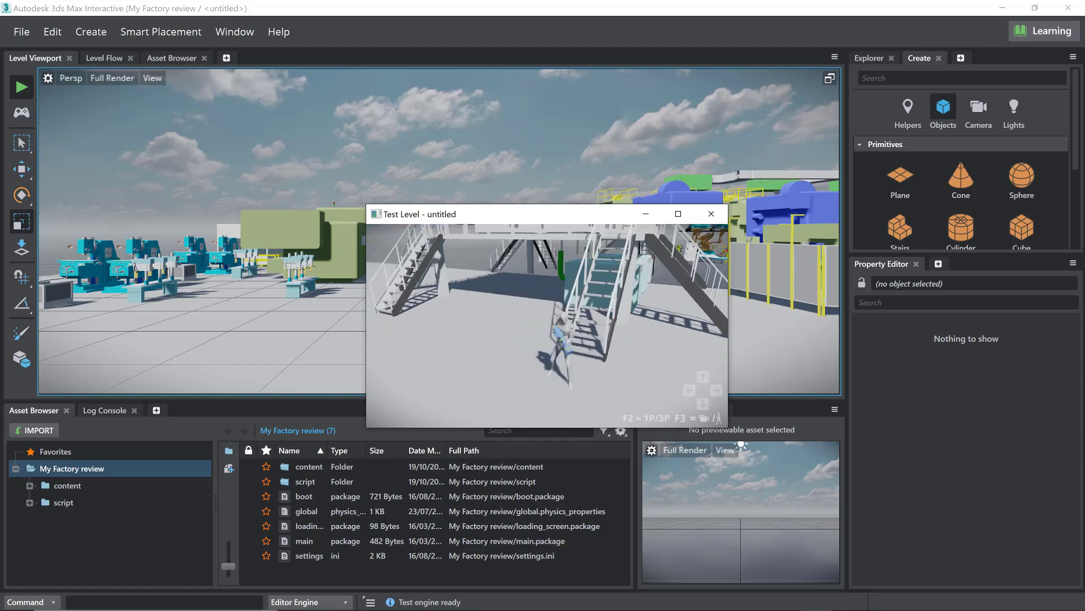
pyautogui.press('w')
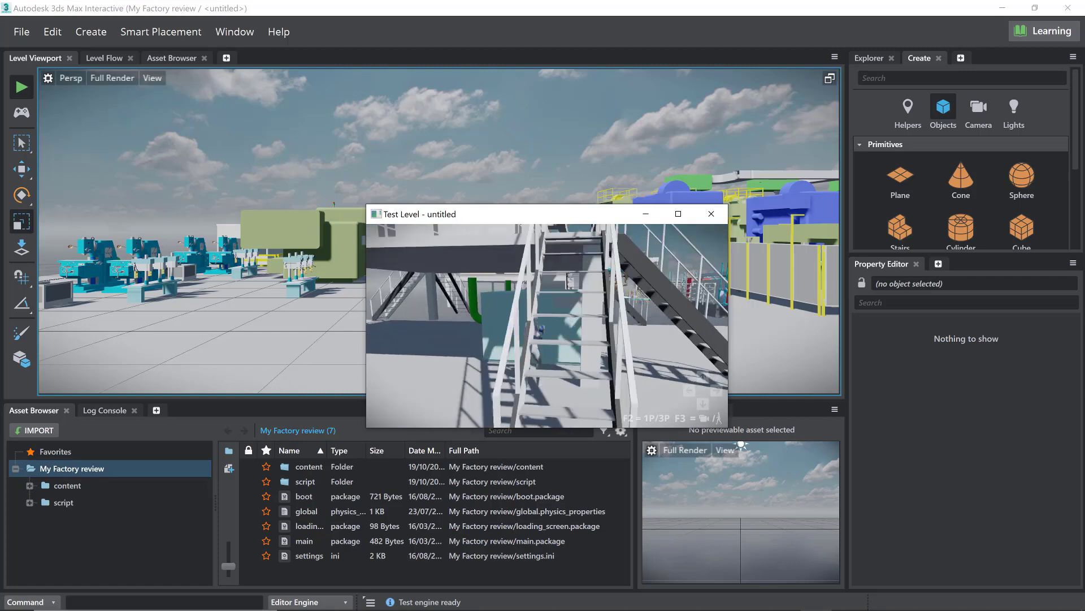
pyautogui.press('s')
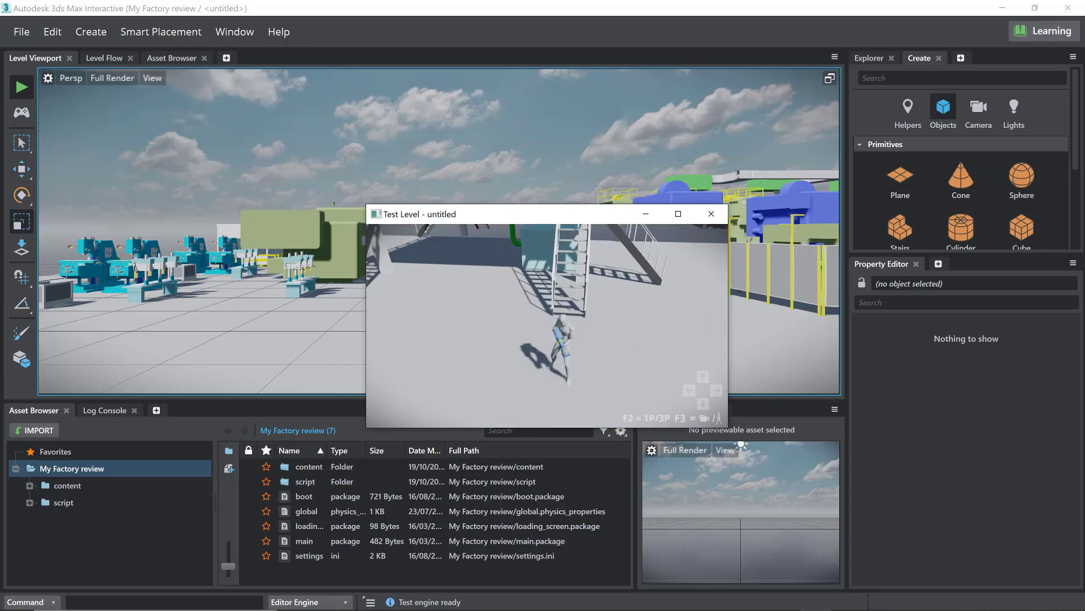
pyautogui.press('Escape')
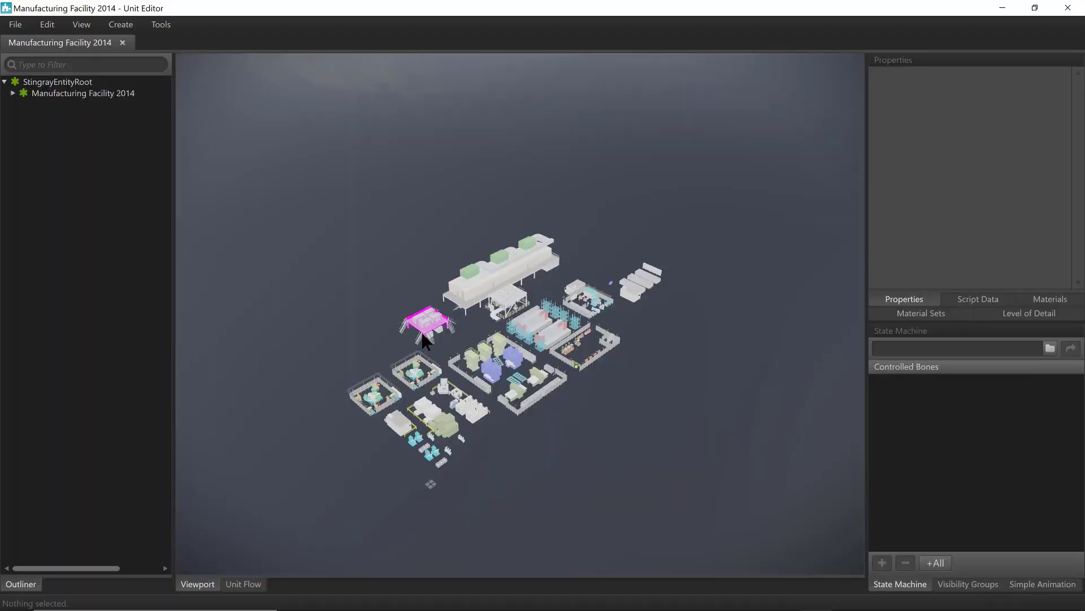
# Expand the Manufacturing Facility 2014 hierarchy through systems equipment.iam:1 down to the children of Mezzanine:1
pyautogui.click(13, 93)
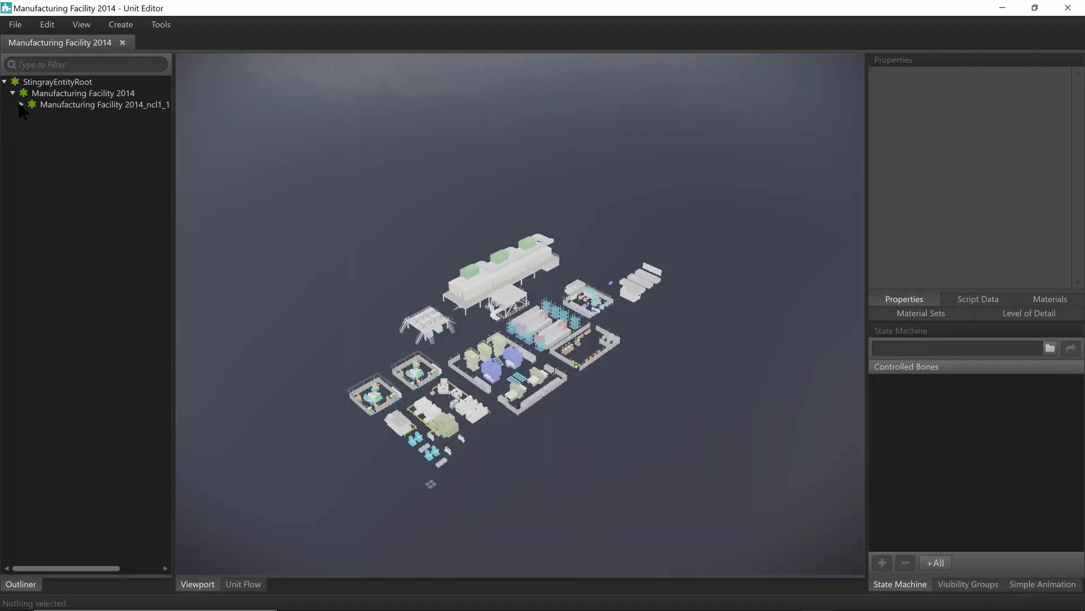
pyautogui.click(21, 104)
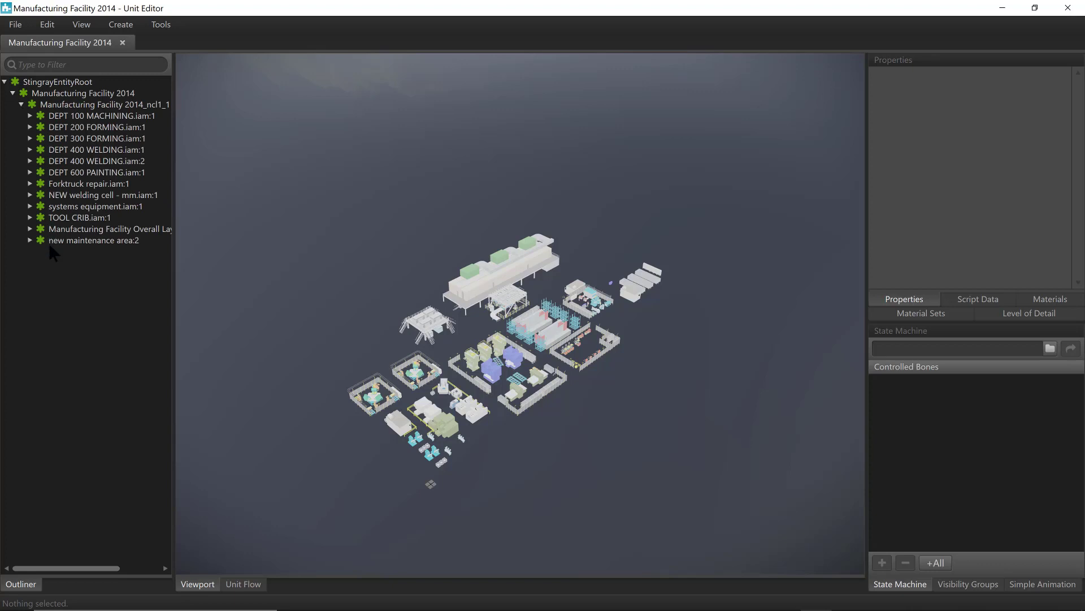
pyautogui.click(30, 207)
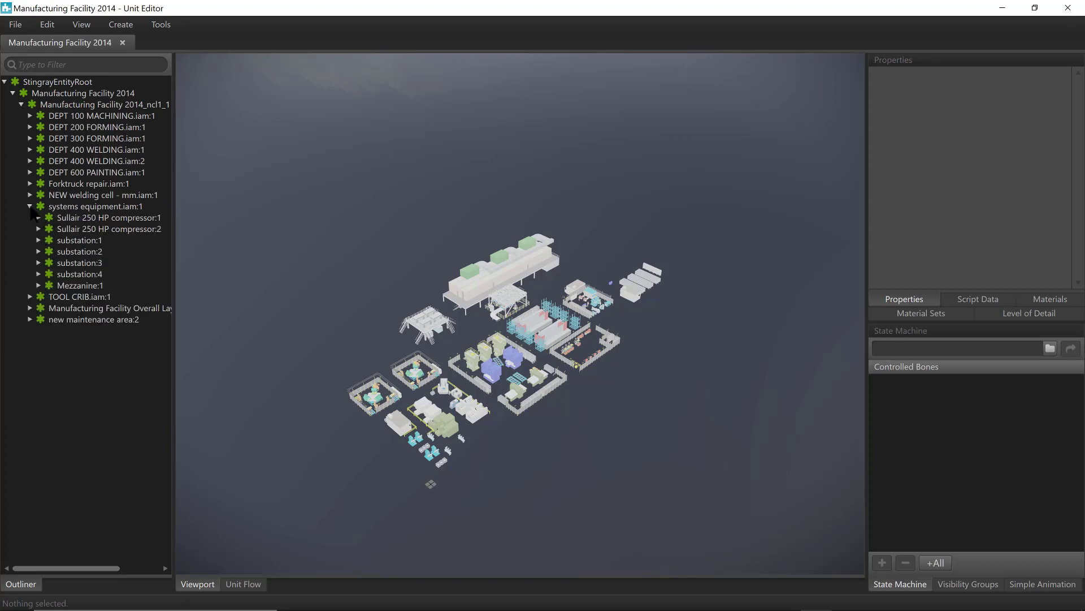
pyautogui.click(39, 286)
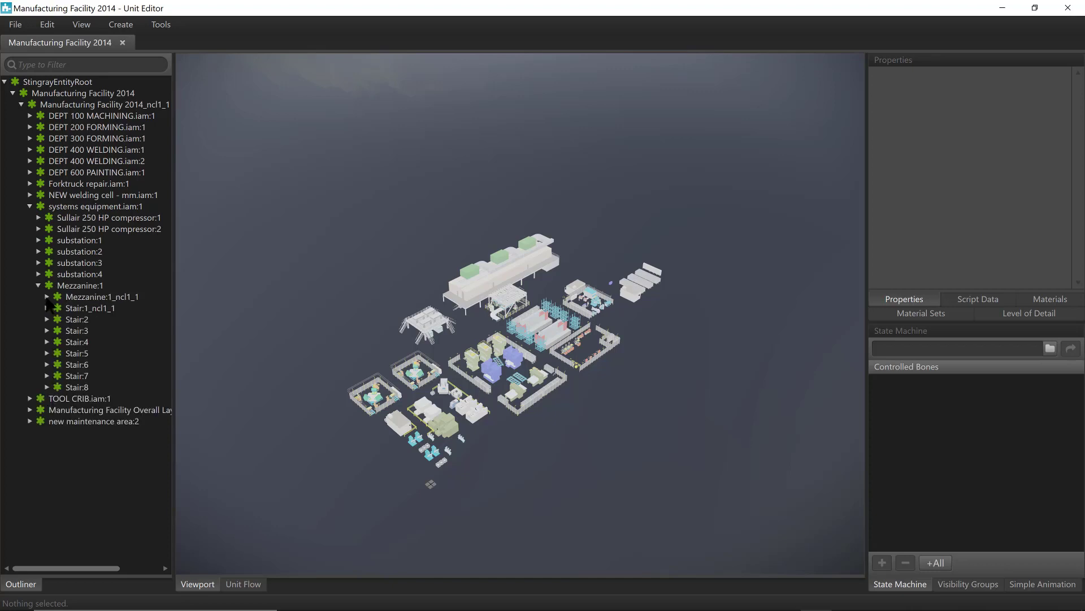
# Expand Mezzanine:1_ncl1_1 and all eight Stair nodes under Mezzanine:1 to expose their meshes
pyautogui.click(47, 297)
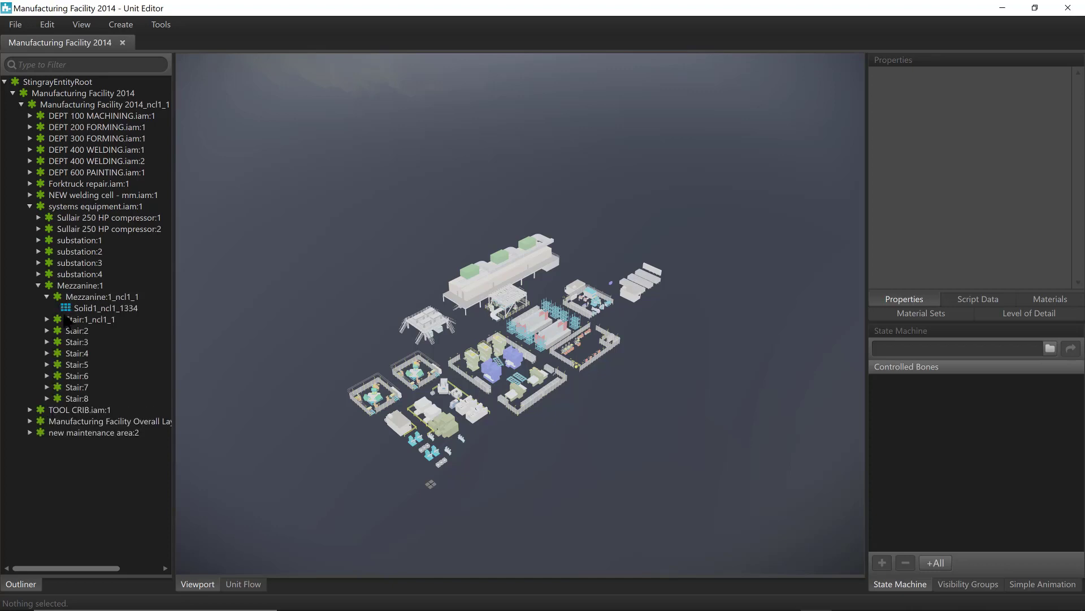
pyautogui.click(47, 319)
pyautogui.click(47, 342)
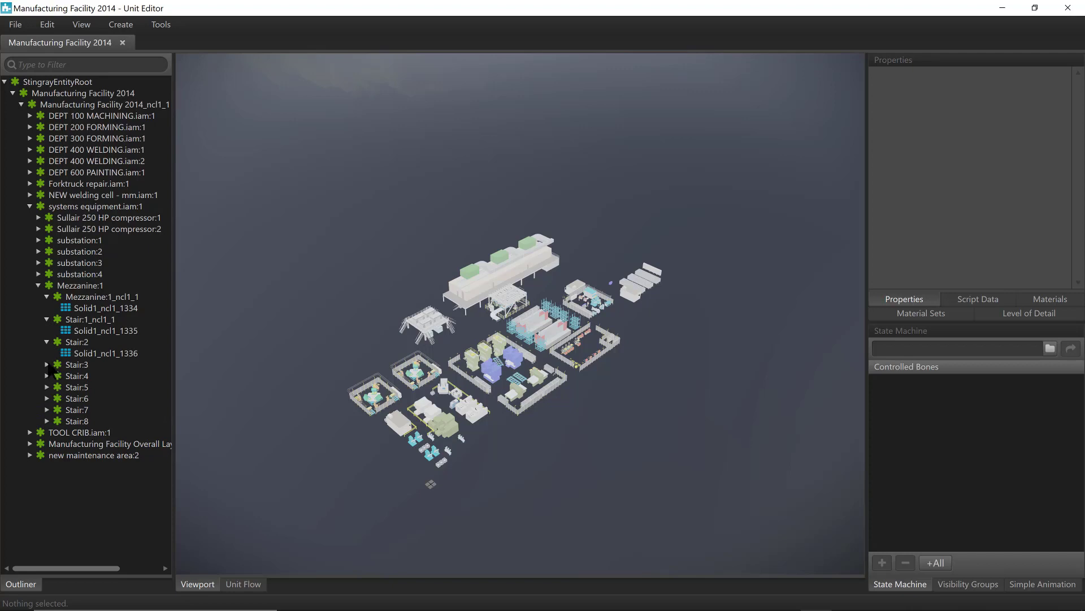
pyautogui.click(47, 365)
pyautogui.click(48, 388)
pyautogui.click(47, 388)
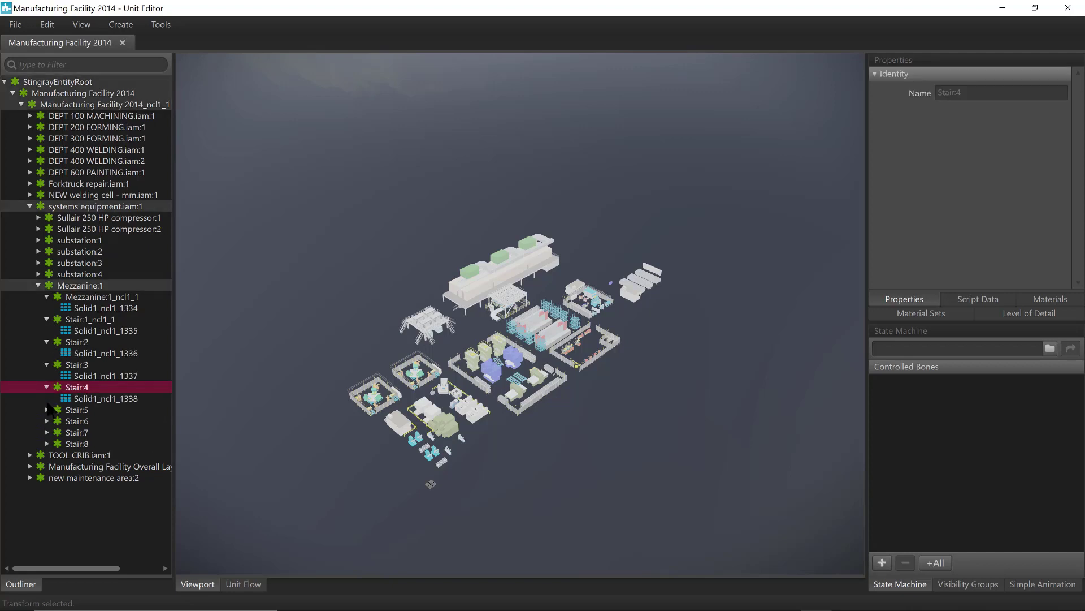
pyautogui.click(50, 398)
pyautogui.click(48, 411)
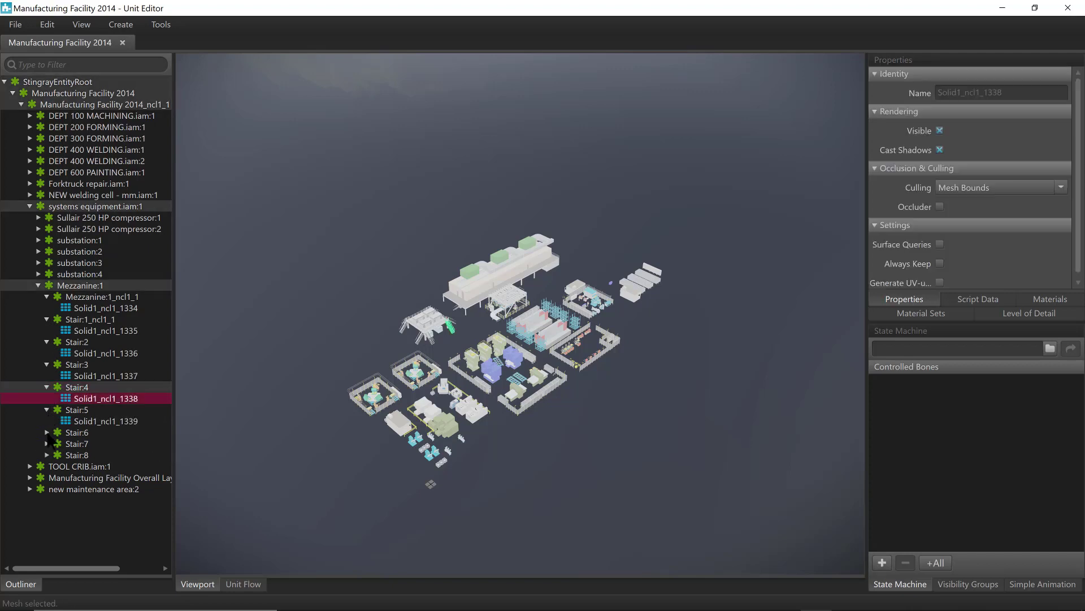
pyautogui.click(47, 432)
pyautogui.click(47, 455)
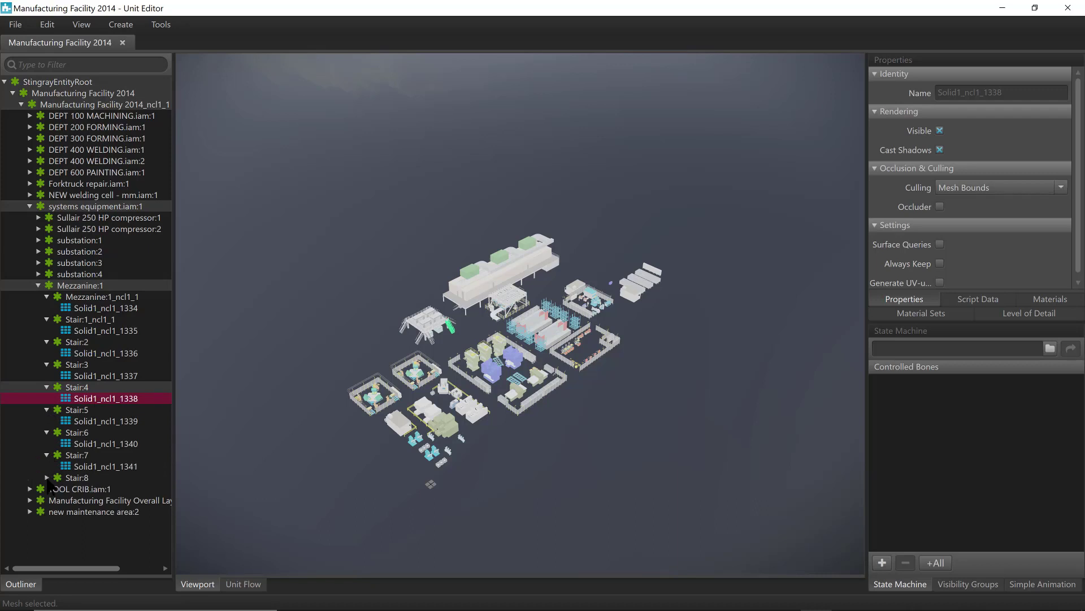
pyautogui.click(47, 478)
# Create one compound physics actor from the nine mezzanine and stair meshes, Solid1_ncl1_1334 to Solid1_ncl1_1342, and save the unit while closing it
pyautogui.click(85, 83)
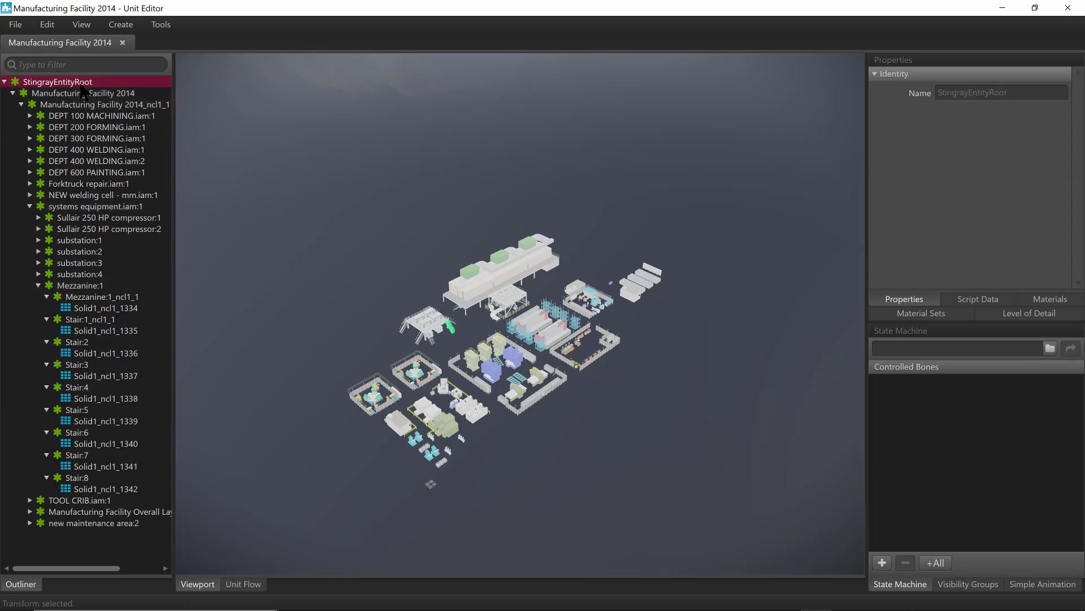
pyautogui.click(100, 309)
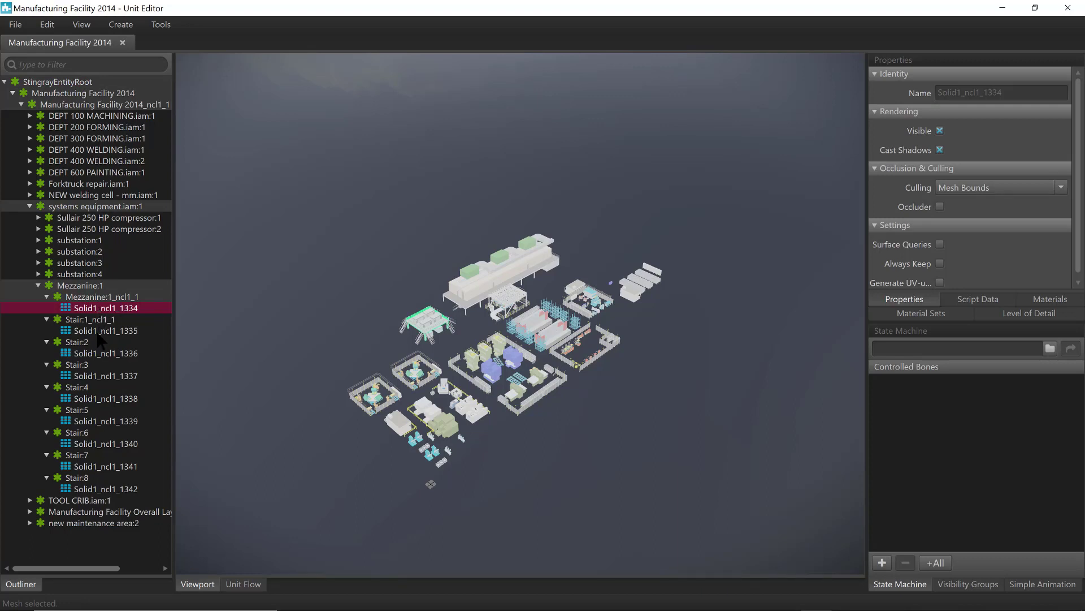
pyautogui.keyDown('ctrl'); pyautogui.click(101, 332); pyautogui.keyUp('ctrl')
pyautogui.keyDown('ctrl'); pyautogui.click(102, 353); pyautogui.keyUp('ctrl')
pyautogui.keyDown('ctrl'); pyautogui.click(103, 376); pyautogui.keyUp('ctrl')
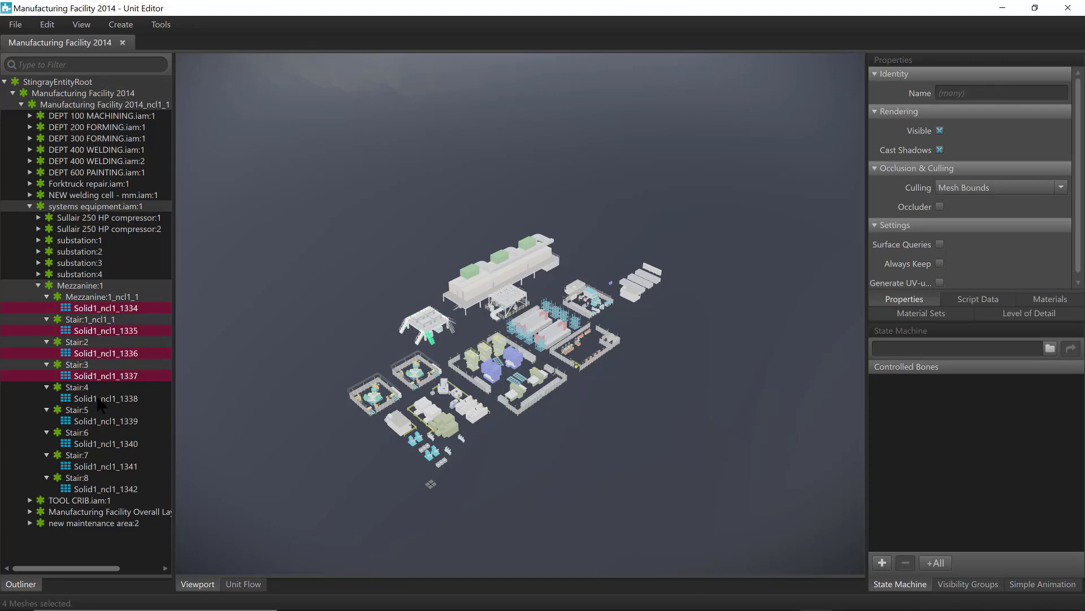
pyautogui.keyDown('ctrl'); pyautogui.click(103, 399); pyautogui.keyUp('ctrl')
pyautogui.keyDown('ctrl'); pyautogui.click(99, 422); pyautogui.keyUp('ctrl')
pyautogui.keyDown('ctrl'); pyautogui.click(100, 445); pyautogui.keyUp('ctrl')
pyautogui.keyDown('ctrl'); pyautogui.click(100, 467); pyautogui.keyUp('ctrl')
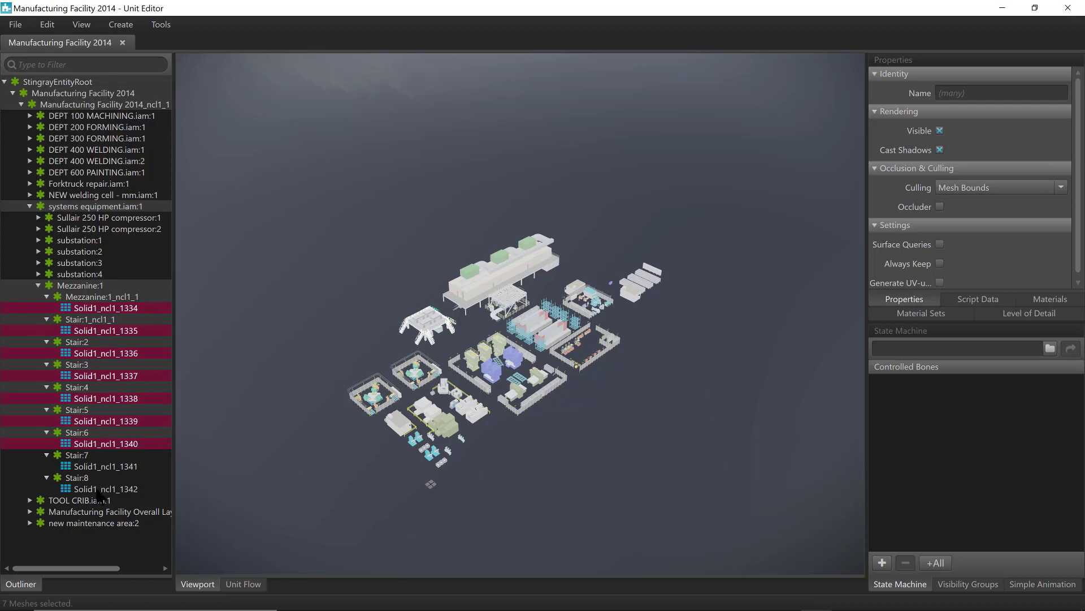
pyautogui.keyDown('ctrl'); pyautogui.click(100, 490); pyautogui.keyUp('ctrl')
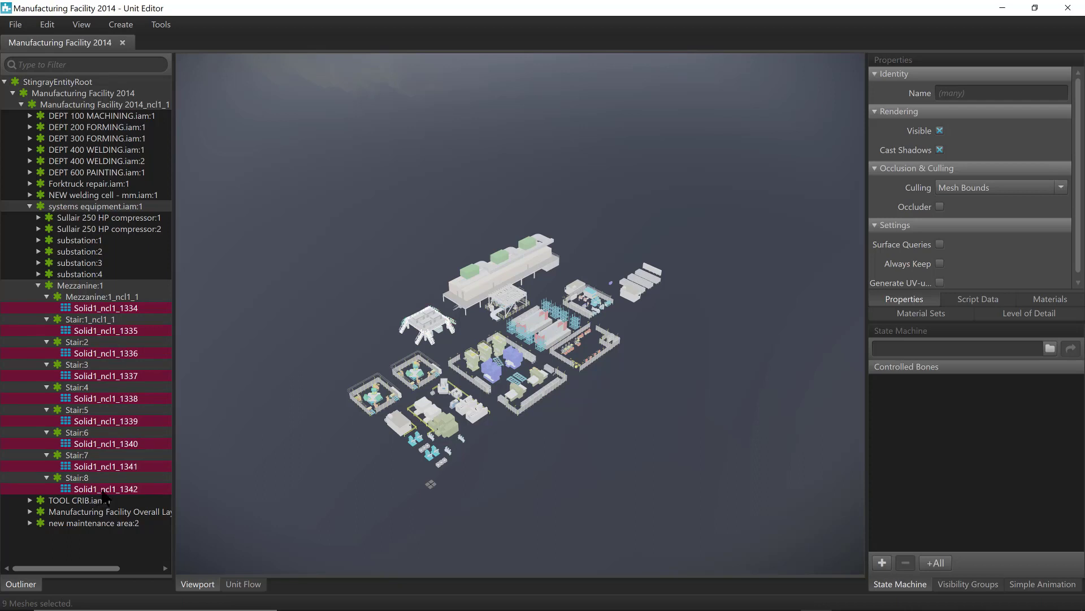
pyautogui.rightClick(103, 496)
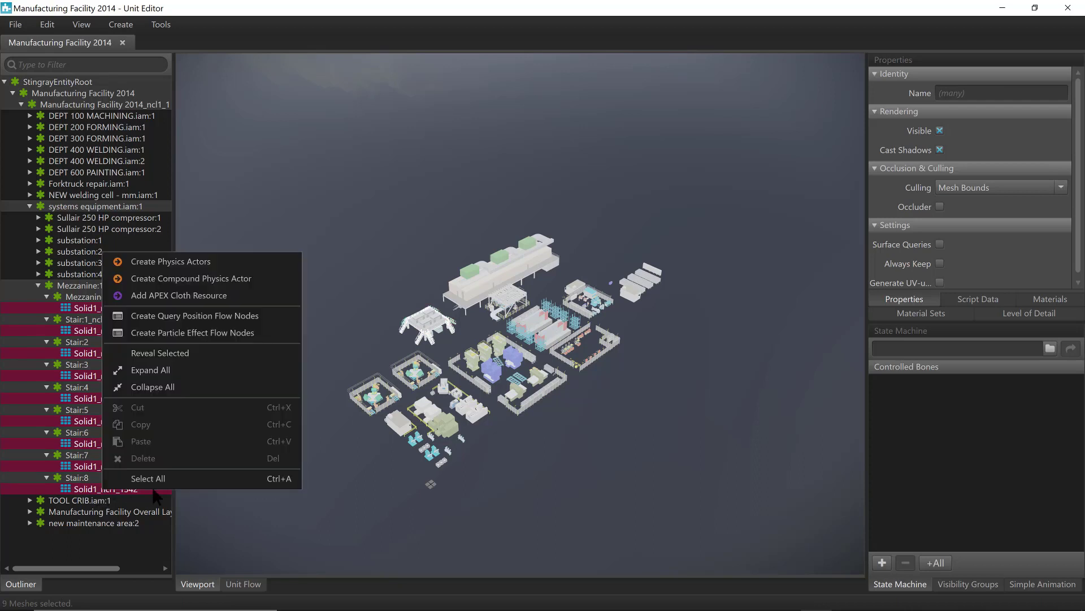
pyautogui.click(188, 280)
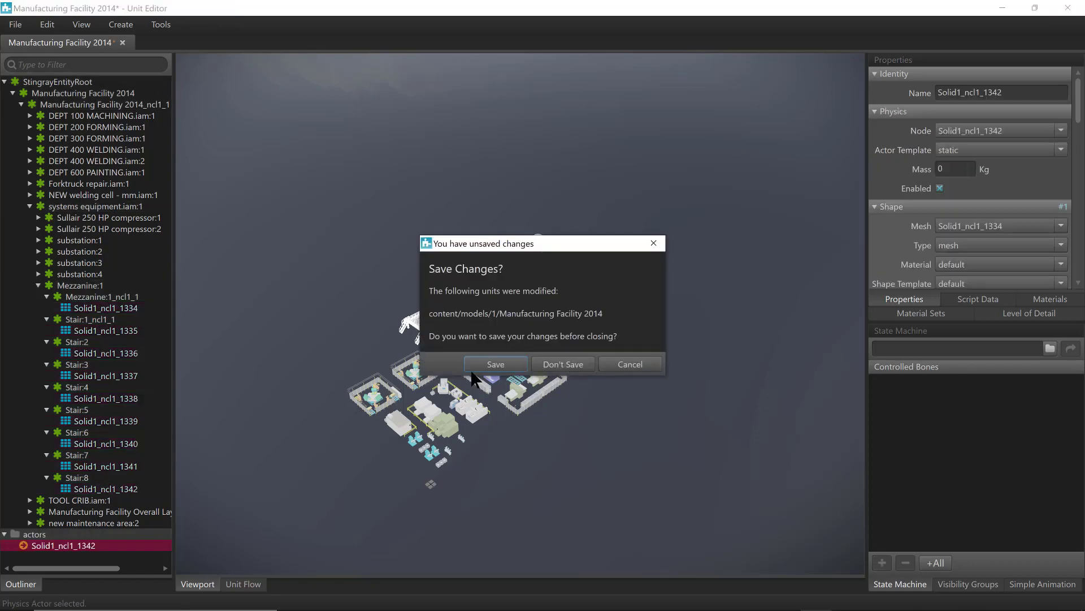
pyautogui.click(473, 369)
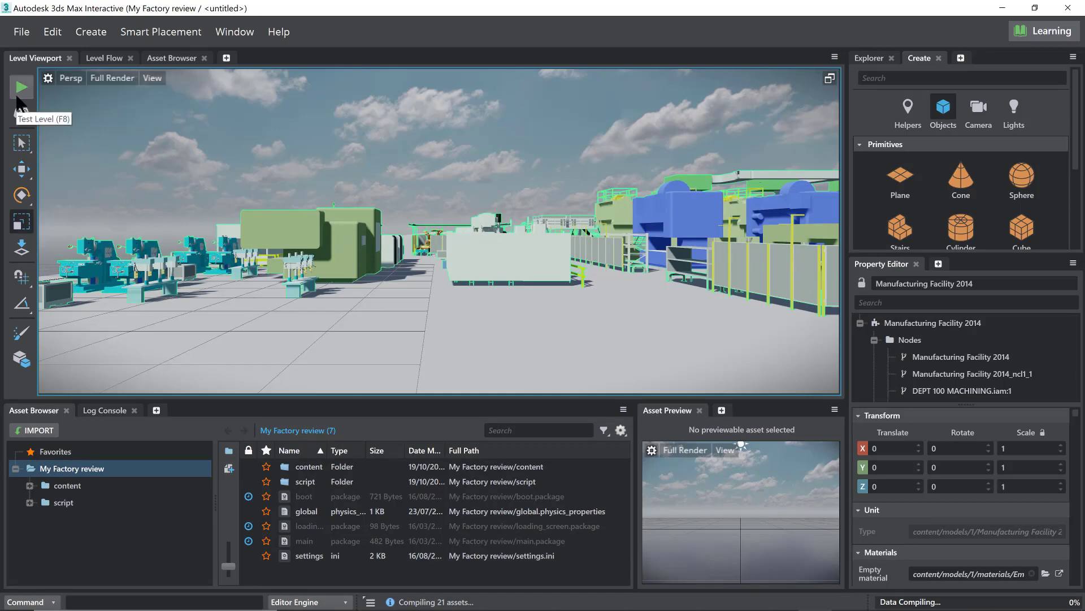
# Place a Player Start on the floor near the mezzanine stairs, at about X -29.6, Y -50.2, Z 0
pyautogui.moveTo(521, 187); pyautogui.dragTo(521, 215, button='right')
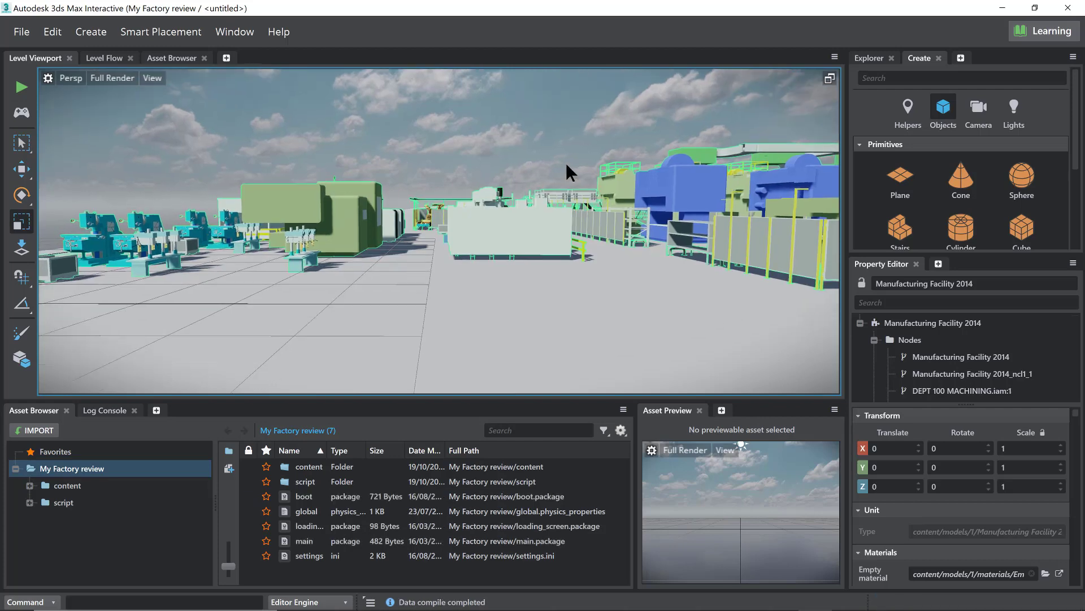
pyautogui.keyDown('alt'); pyautogui.moveTo(526, 211); pyautogui.dragTo(446, 292, button='middle'); pyautogui.keyUp('alt')
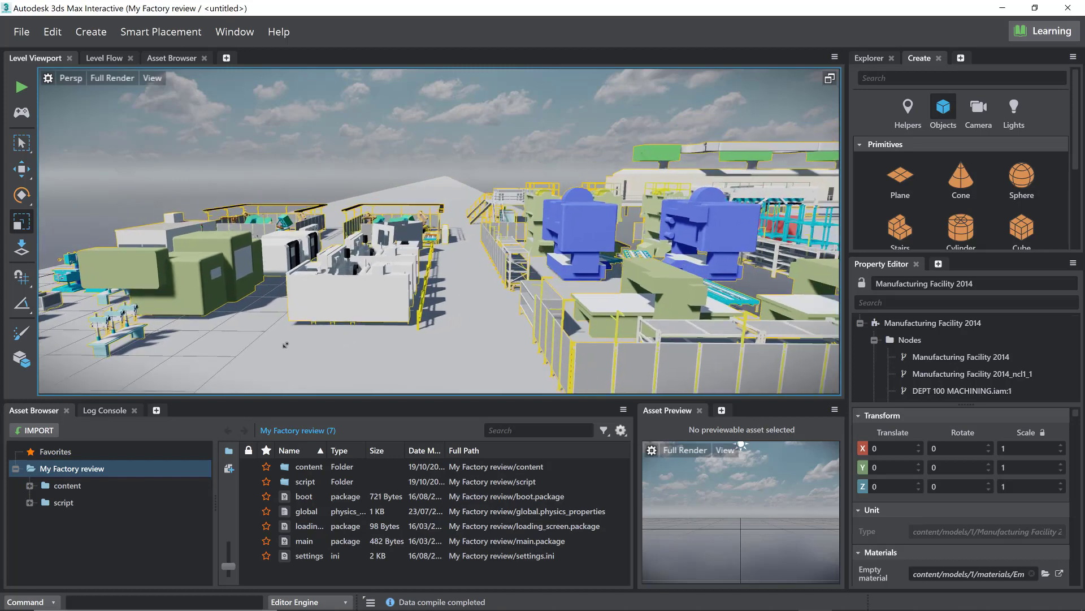
pyautogui.click(952, 125)
pyautogui.scroll(3, 951, 123)
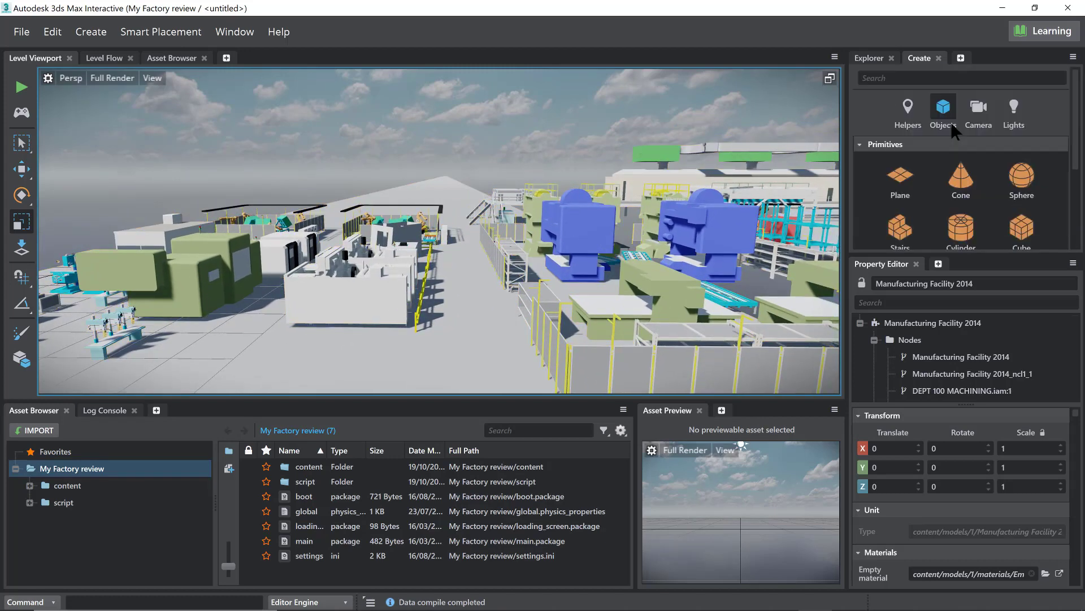
pyautogui.click(913, 121)
pyautogui.scroll(-1, 977, 166)
pyautogui.scroll(-3, 977, 165)
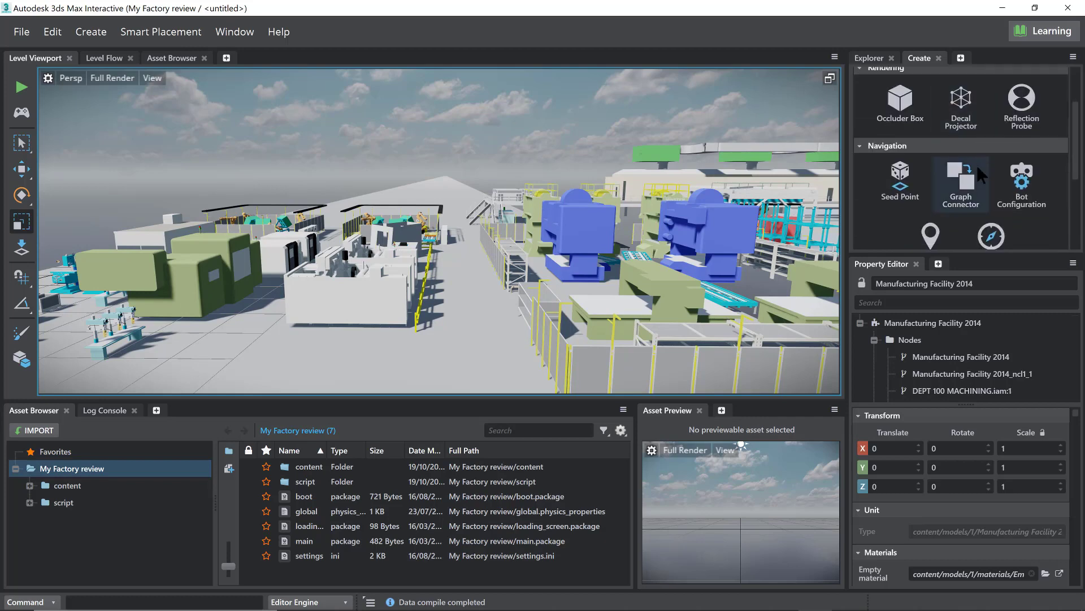
pyautogui.scroll(-2, 977, 174)
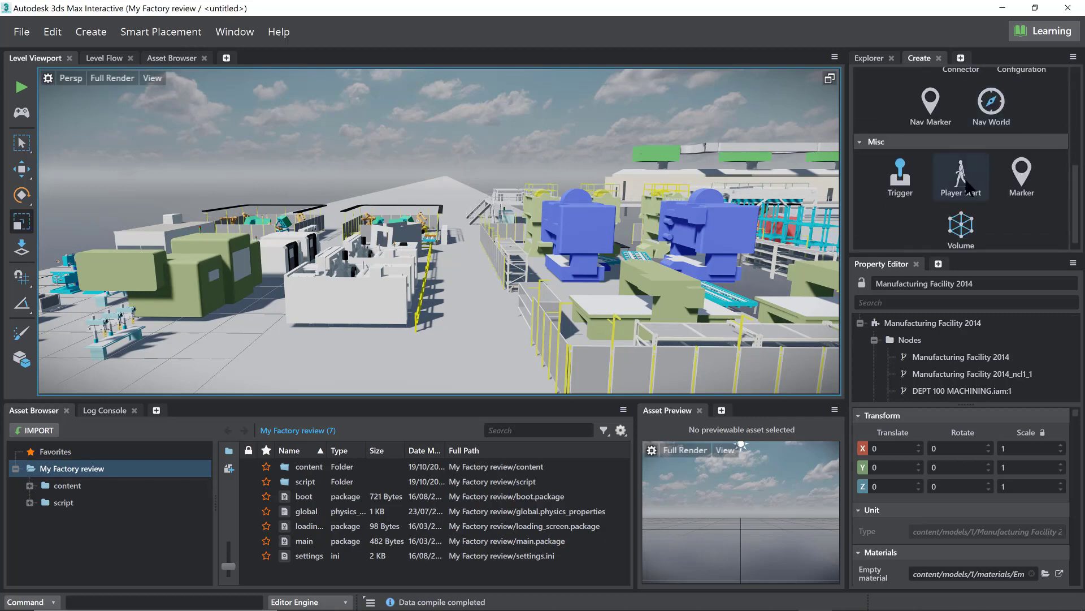
pyautogui.click(961, 176)
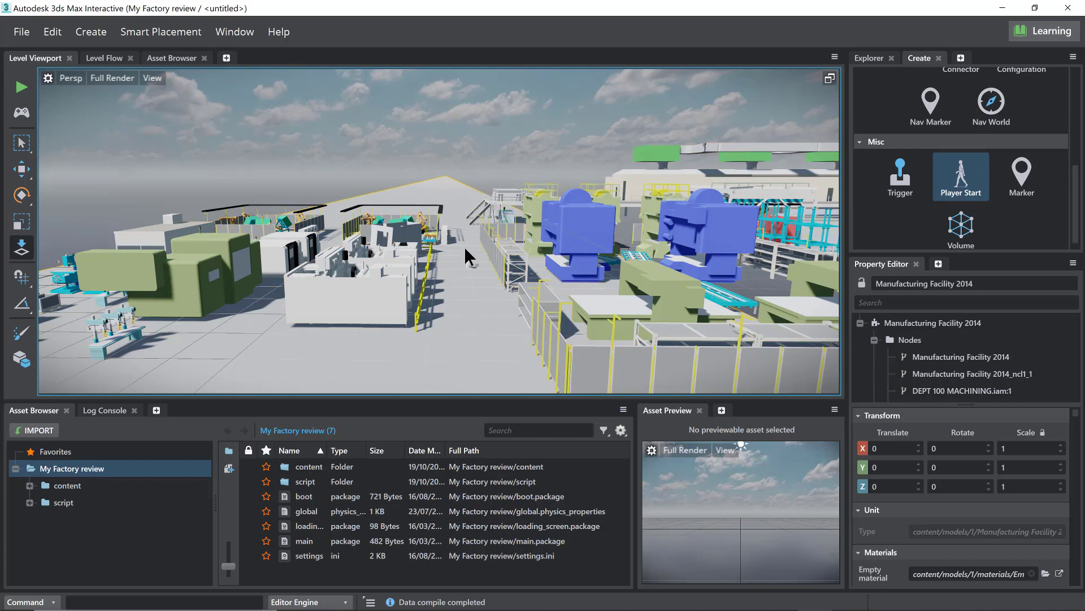
pyautogui.click(455, 216)
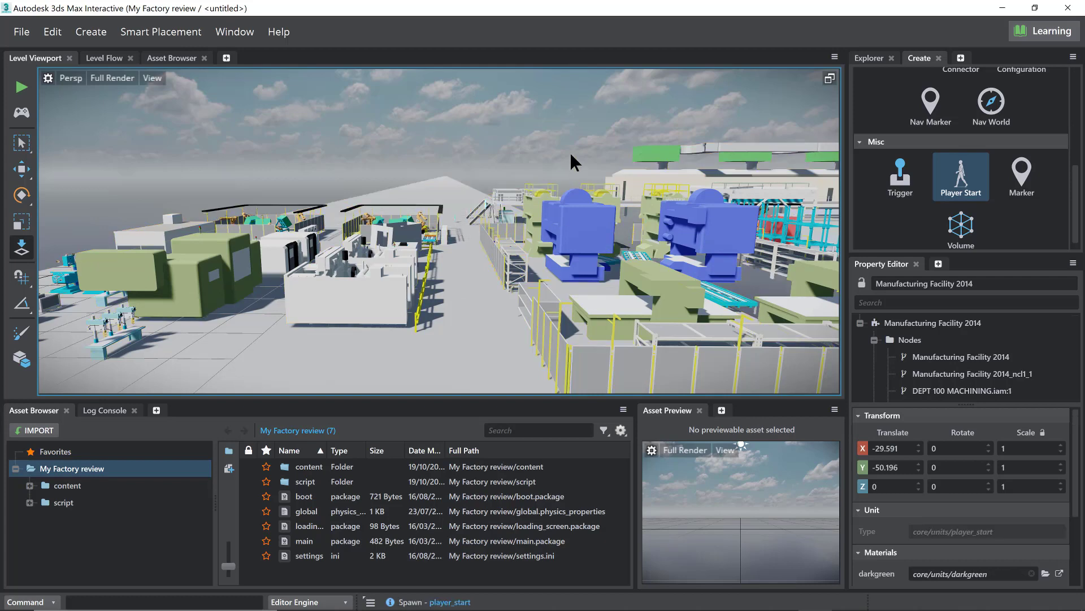
pyautogui.press('r')
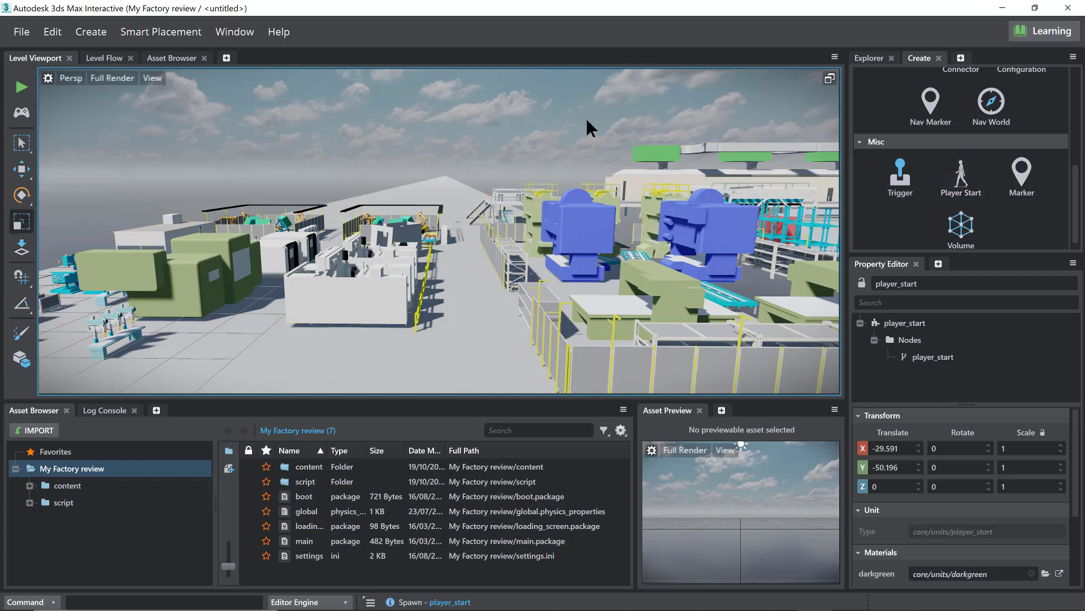
# Test-run the level and walk the character from the new start point to the foot of the mezzanine staircase
pyautogui.click(26, 91)
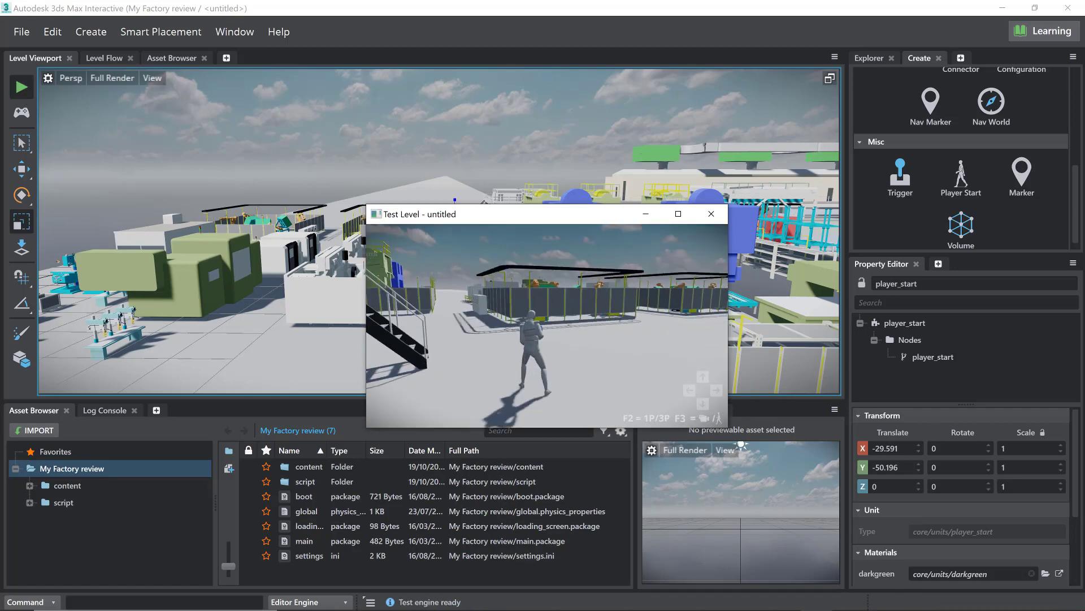
pyautogui.press('w')
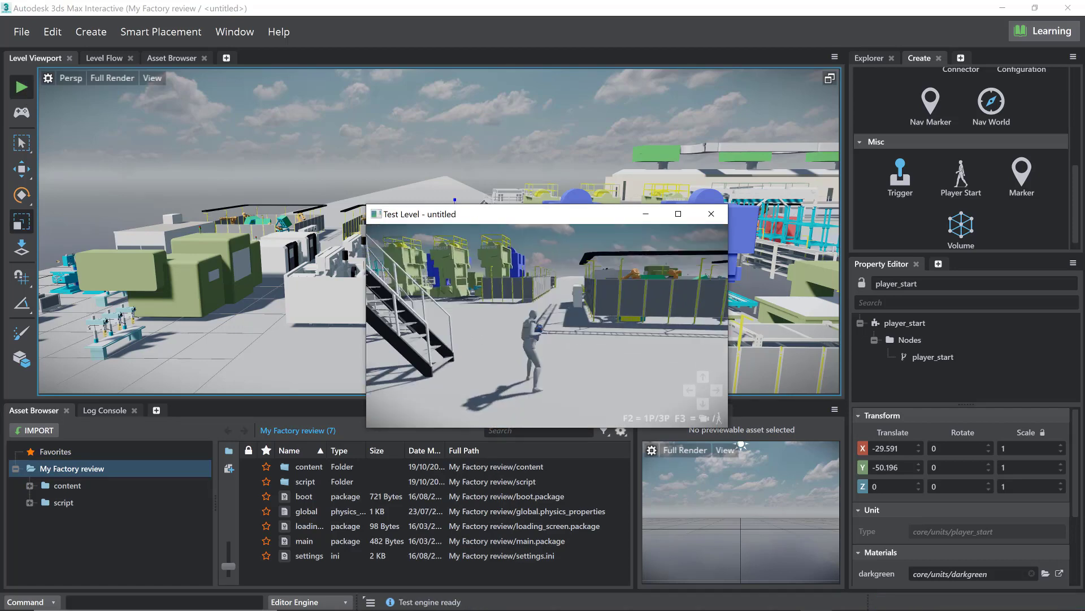
pyautogui.press('w')
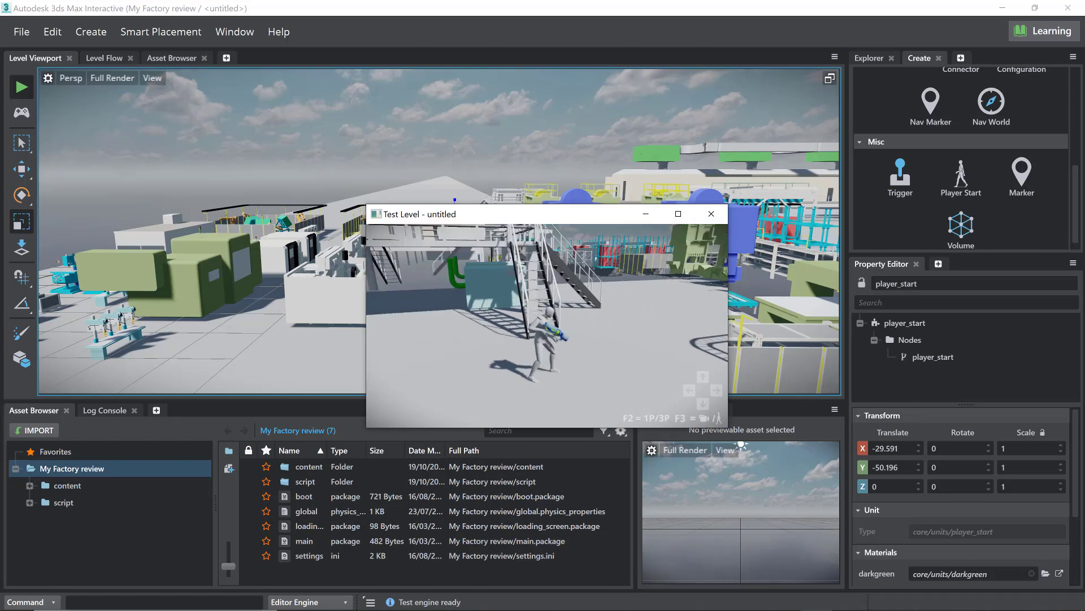
pyautogui.press('w')
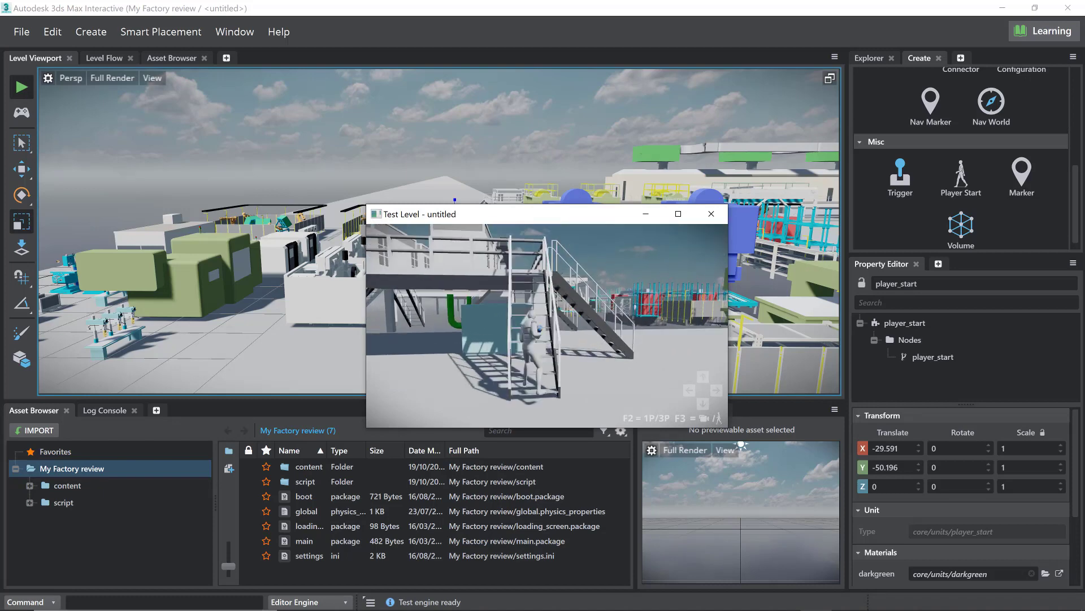
# Walk the character up the mezzanine staircase and along the raised deck beside the cabin
pyautogui.press('w')
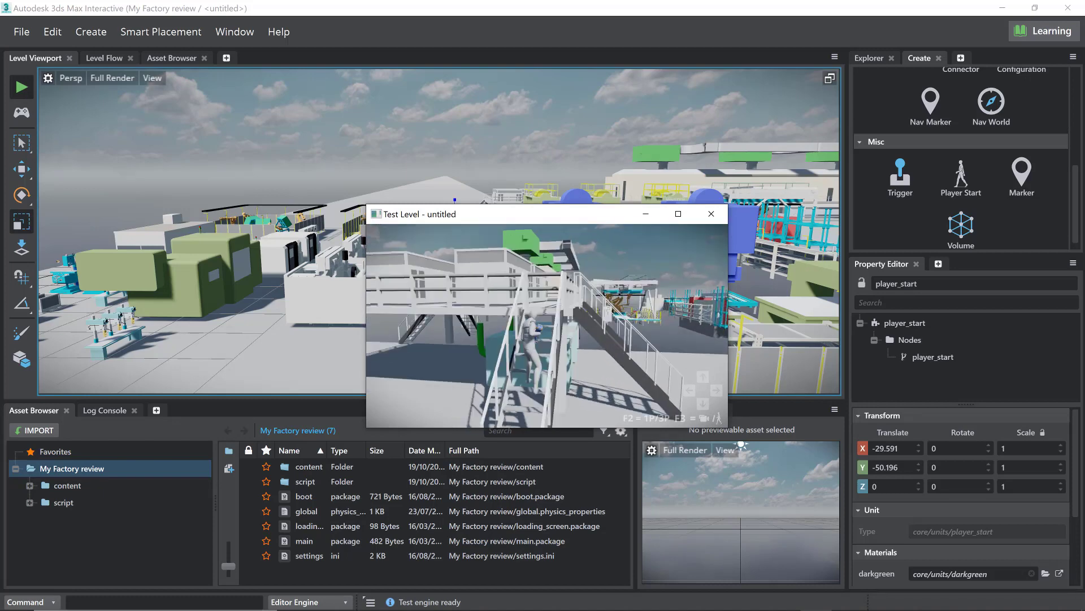
pyautogui.press('w')
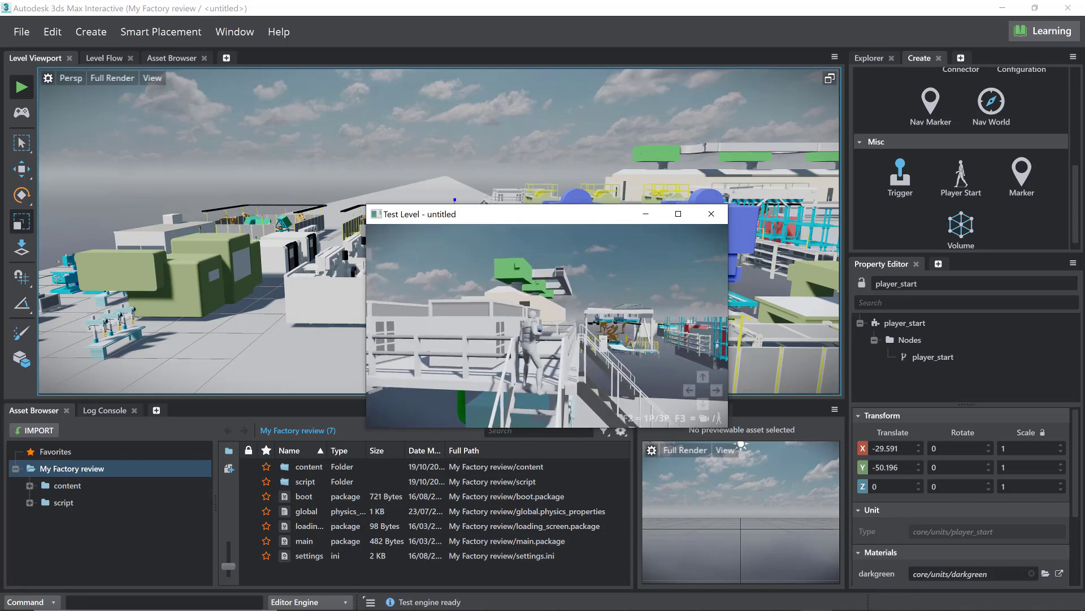
pyautogui.press('w')
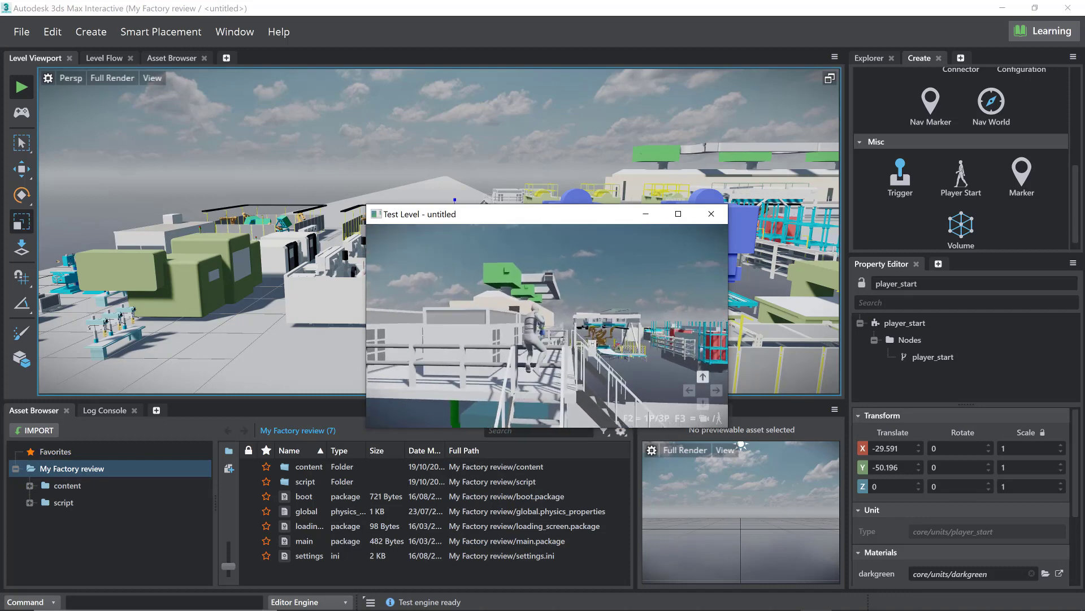
pyautogui.press('w')
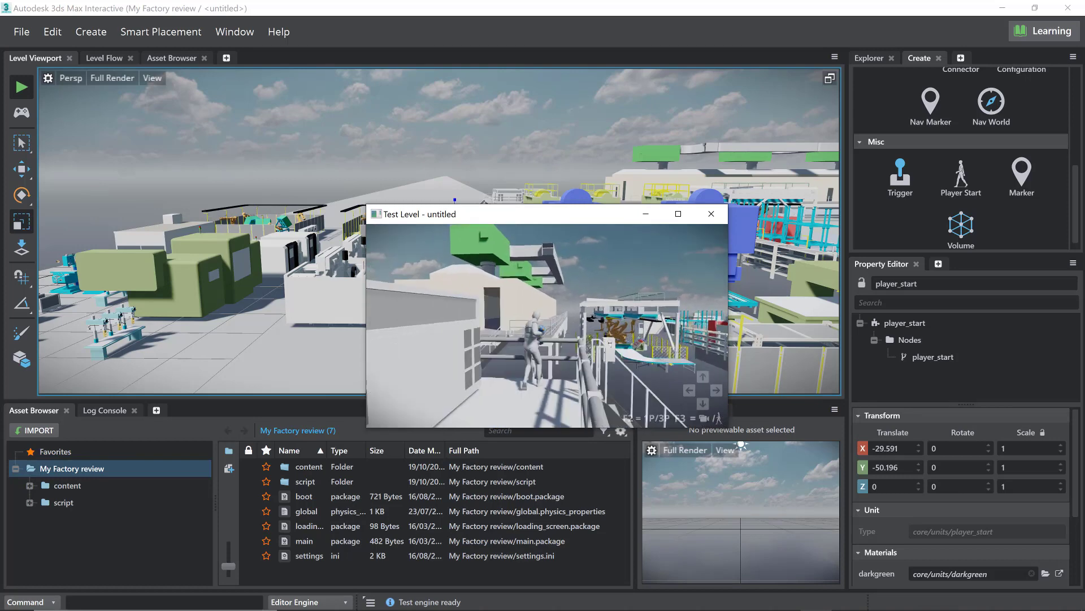
pyautogui.press('w')
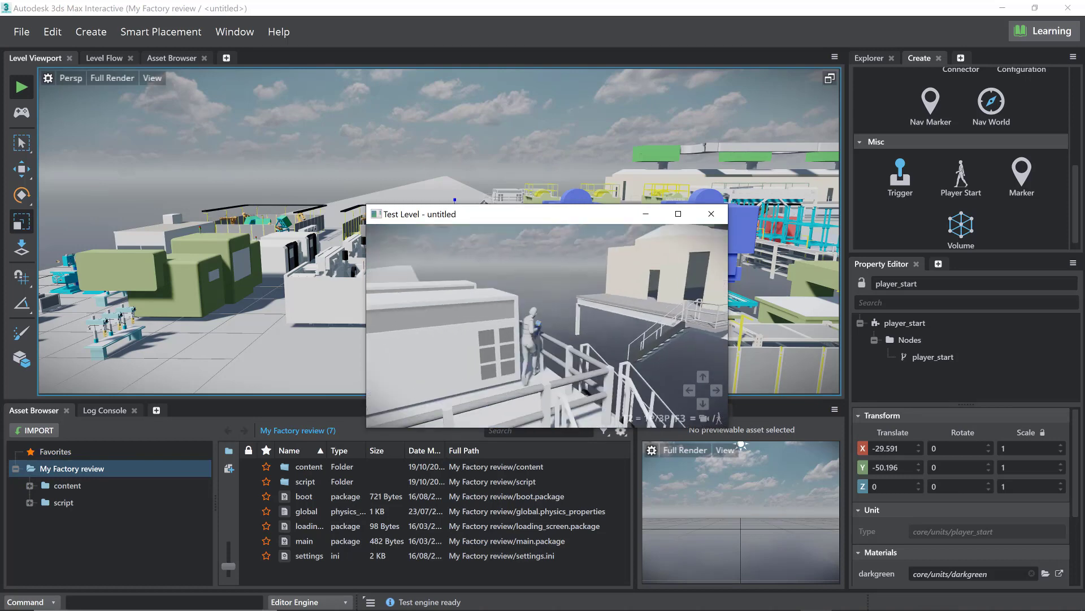
pyautogui.press('w')
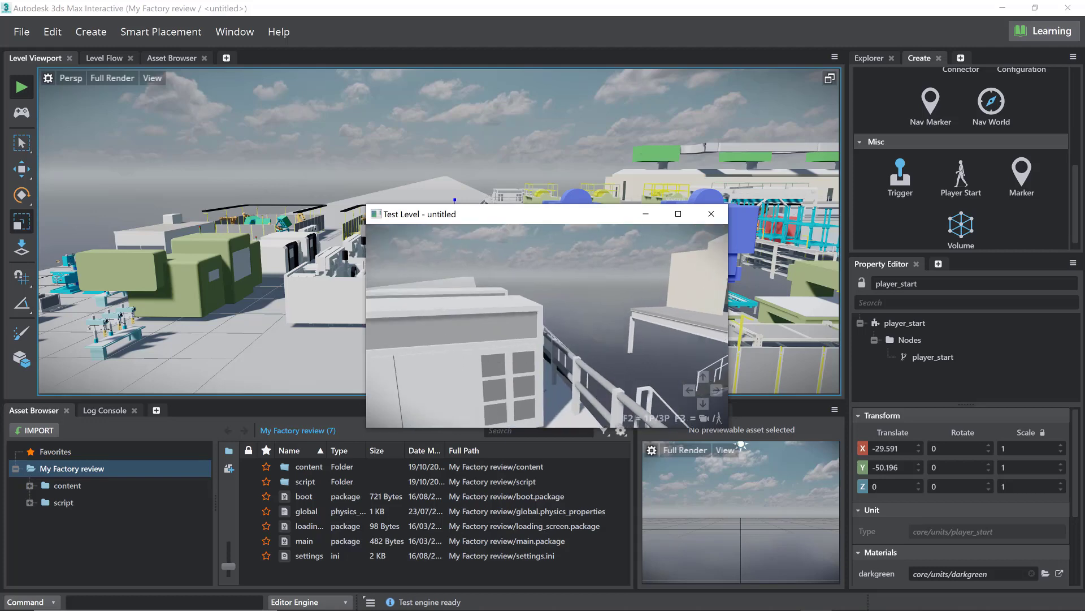
# Switch the test run to third-person view and walk the character along the raised deck past the cabin
pyautogui.press('F2')
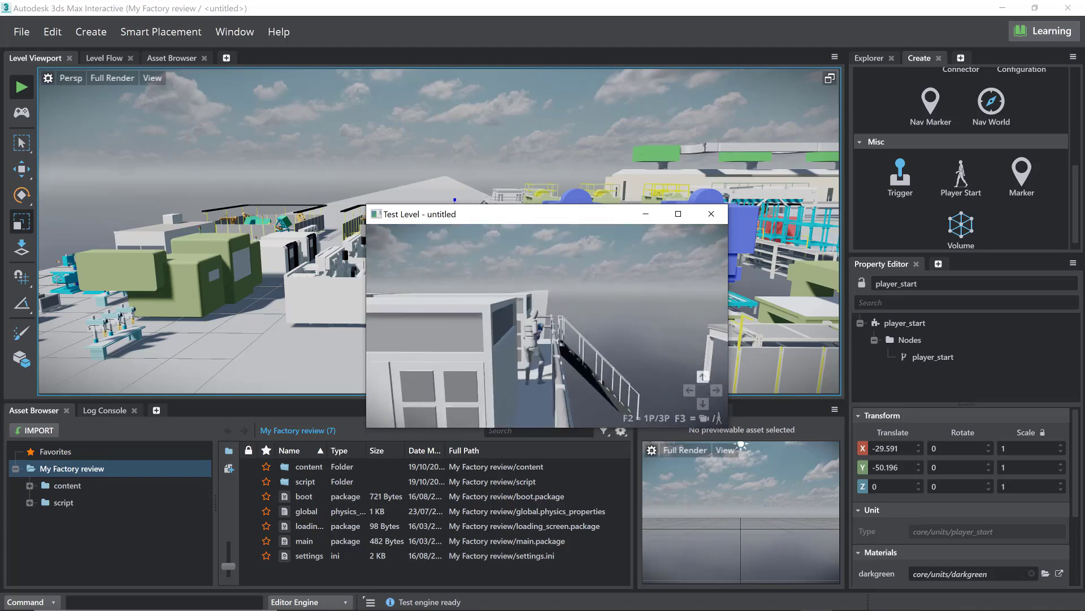
pyautogui.press('w')
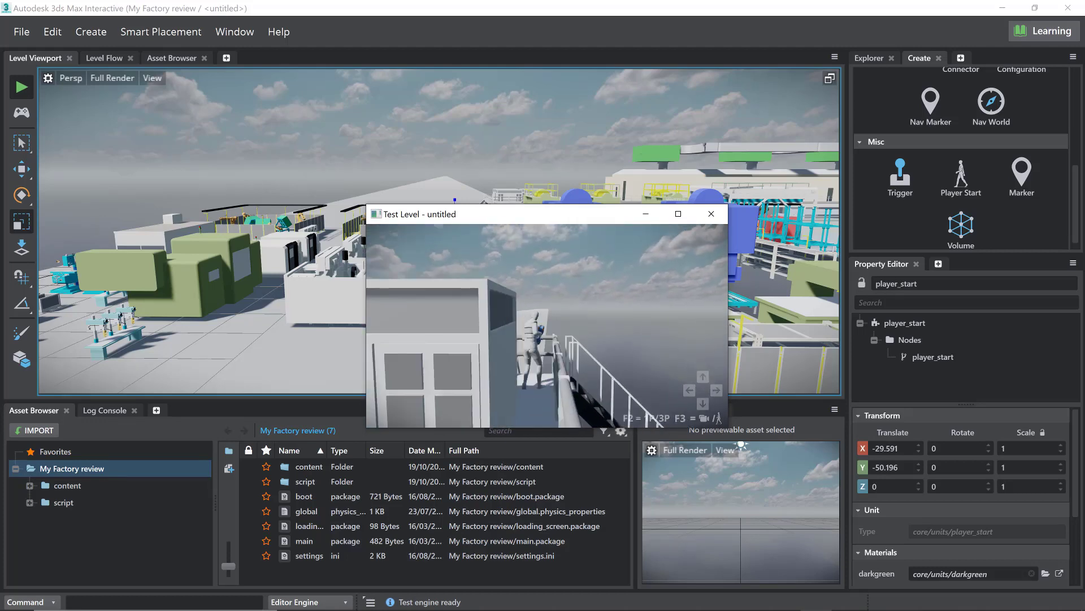
pyautogui.press('w')
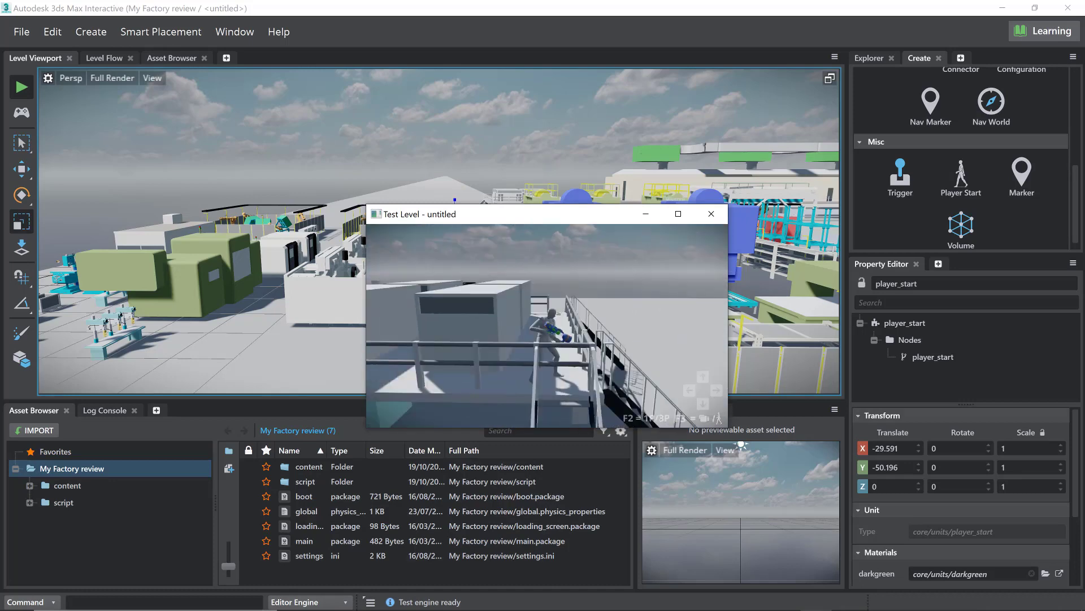
pyautogui.press('w')
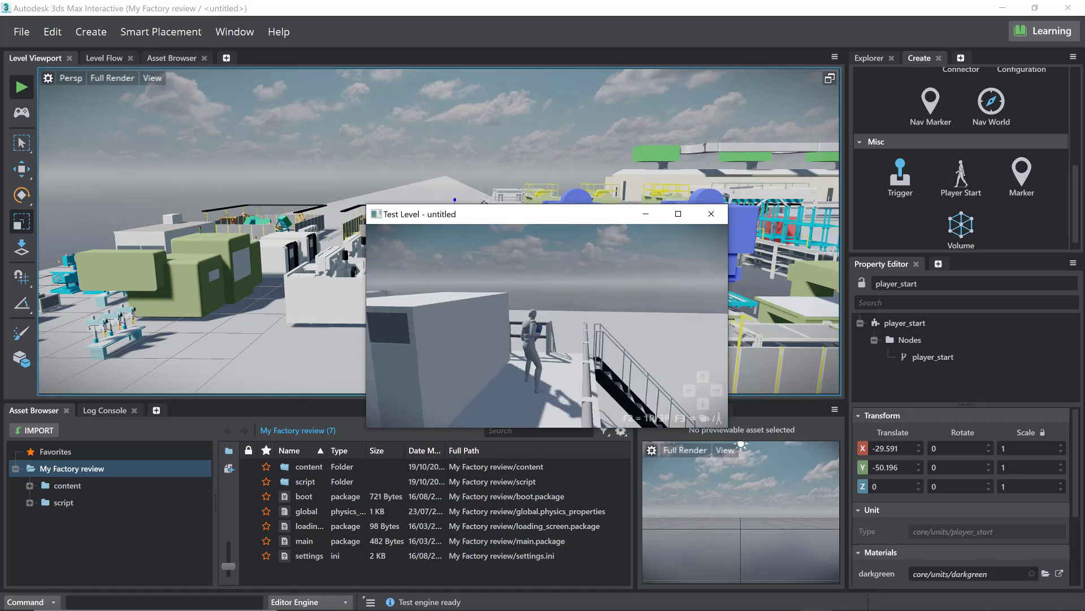
# Return to first-person view and walk the character off the mezzanine deck onto the floor and along the aisle past the fenced machines
pyautogui.press('F2')
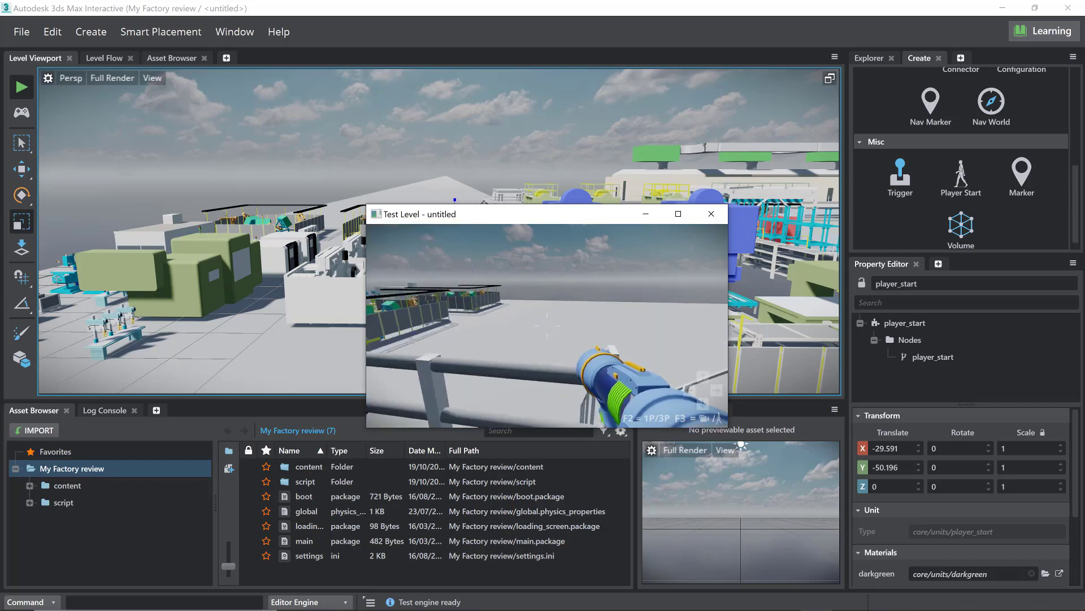
pyautogui.press('w')
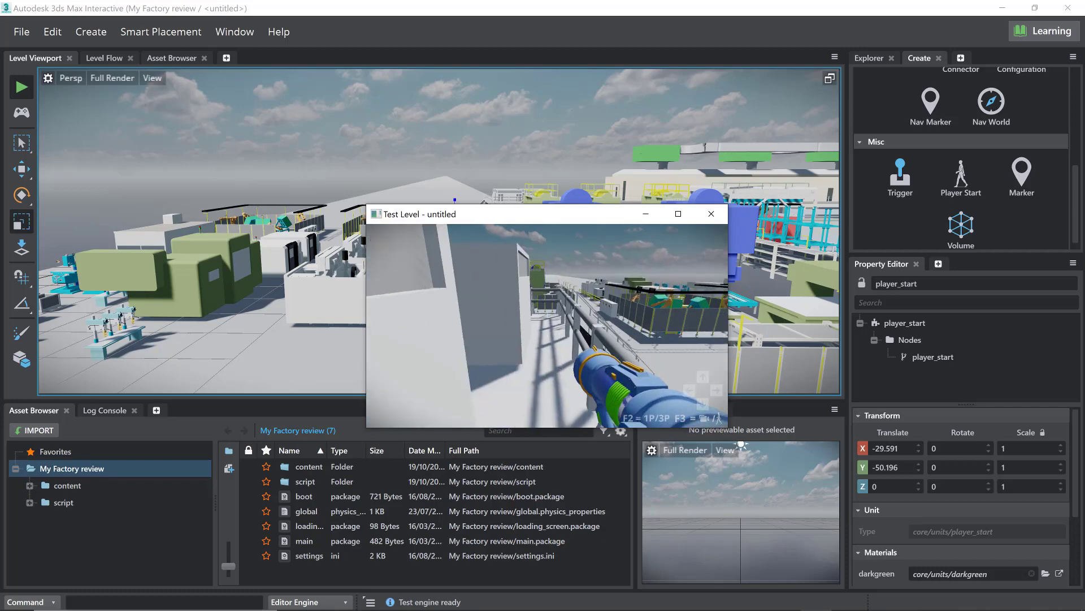
pyautogui.press('w')
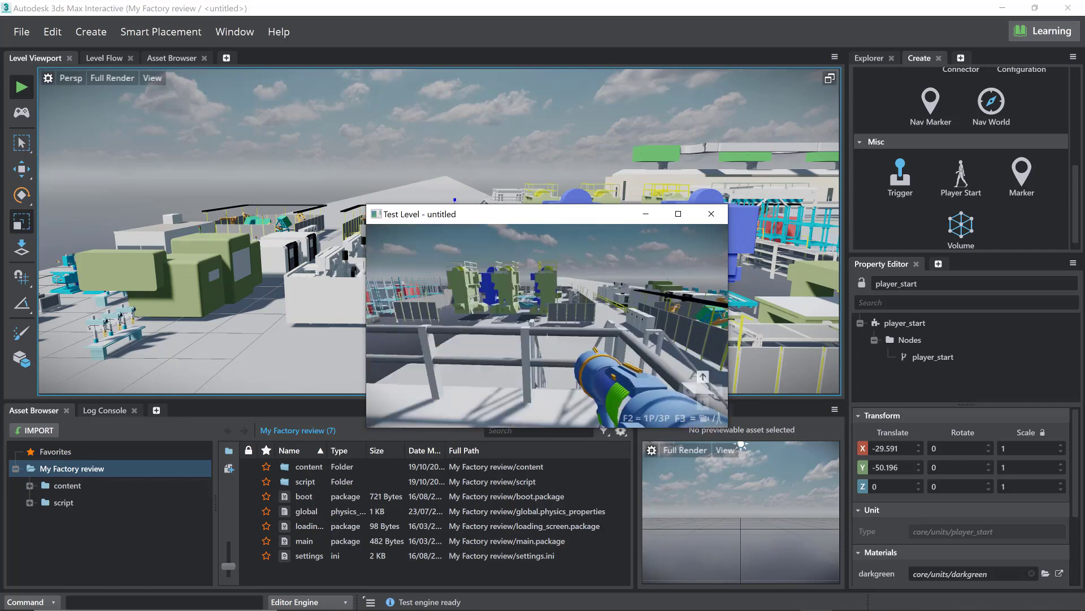
pyautogui.press('w')
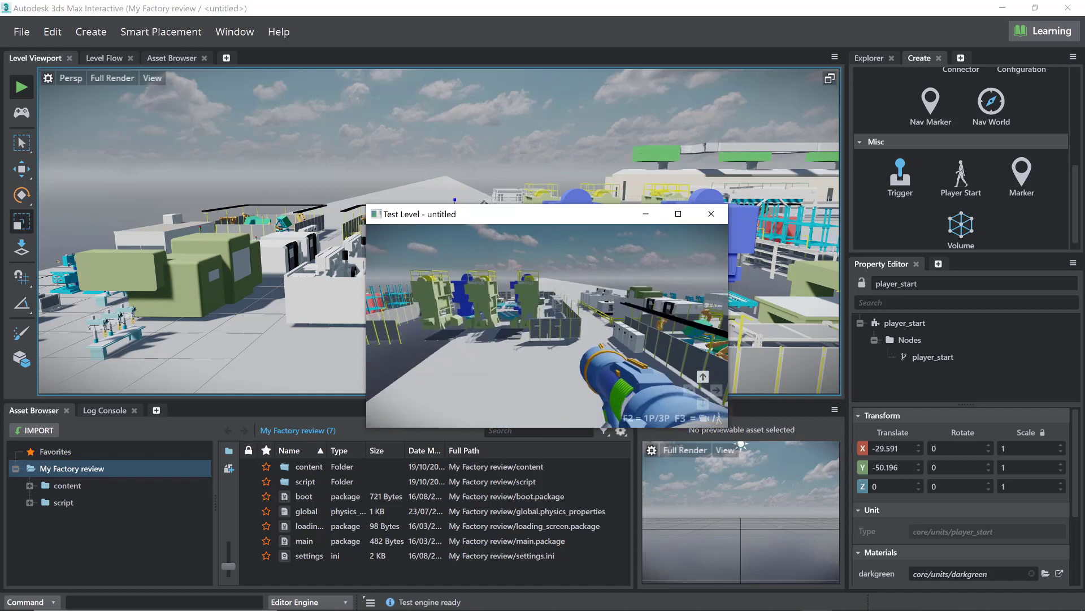
pyautogui.press('w')
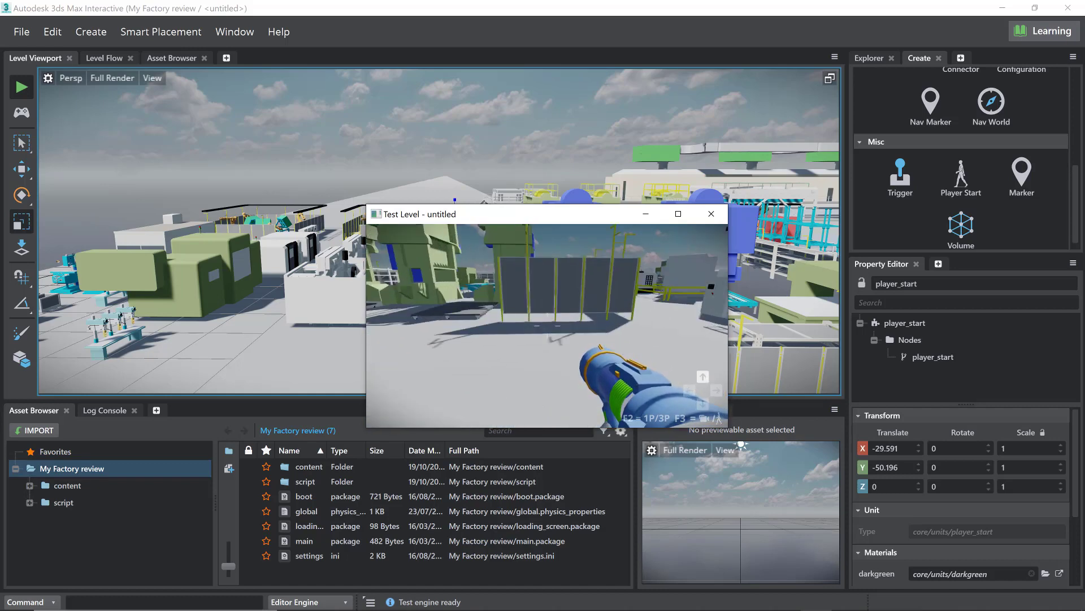
pyautogui.press('w')
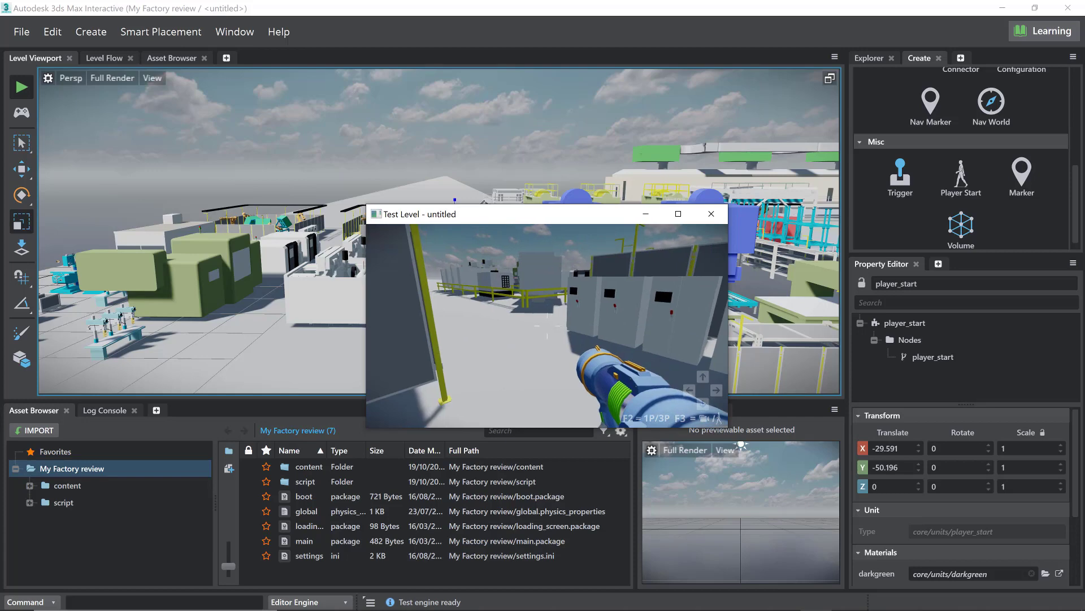
pyautogui.press('a')
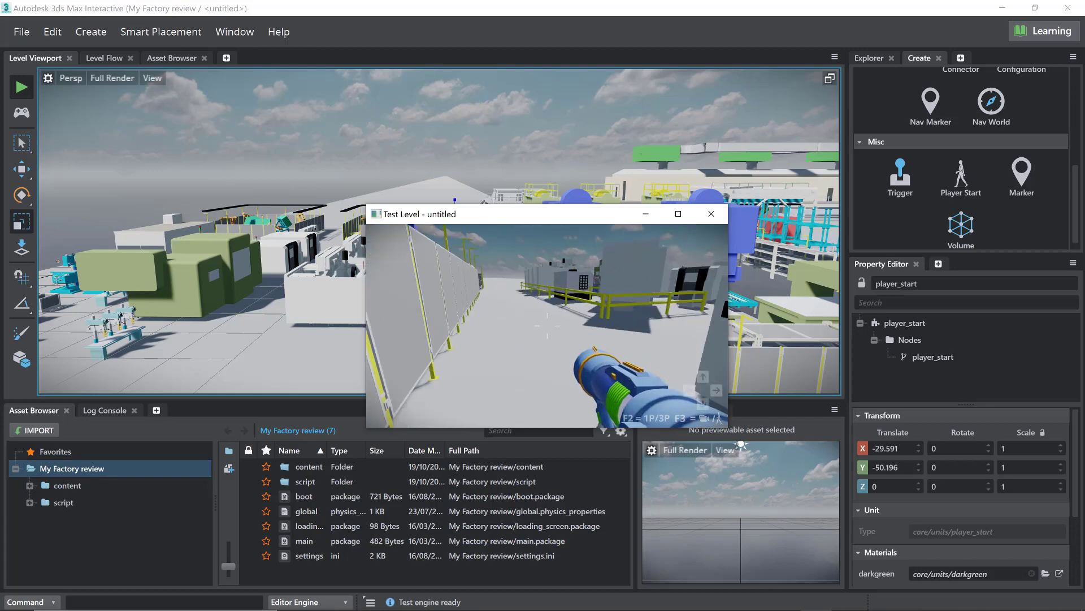
# Switch the test run to the free camera and fly from the start area down the aisle between the fences and machines
pyautogui.press('F3')
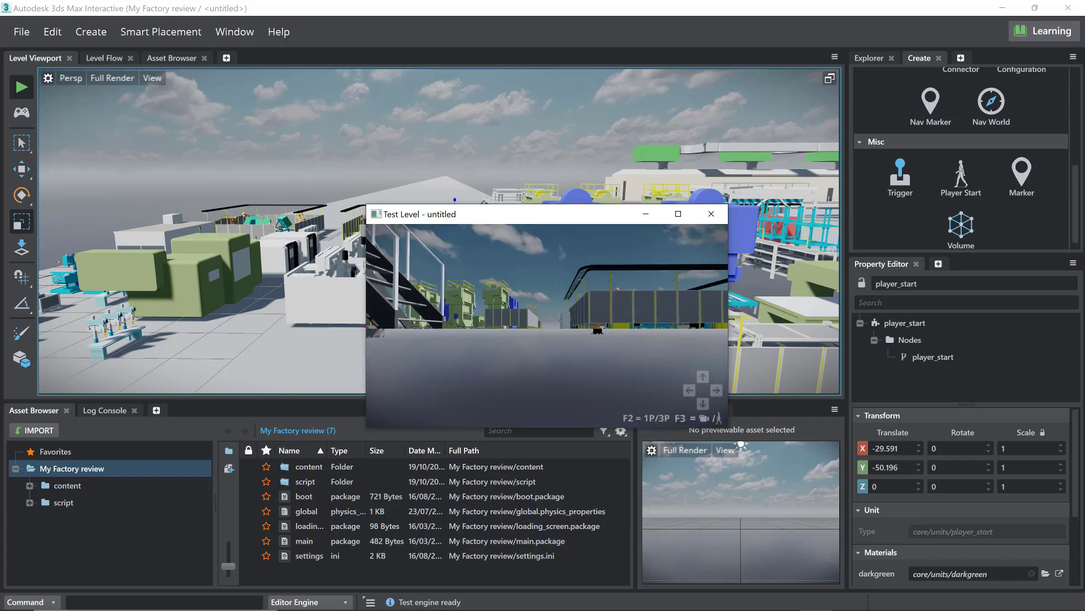
pyautogui.press('w')
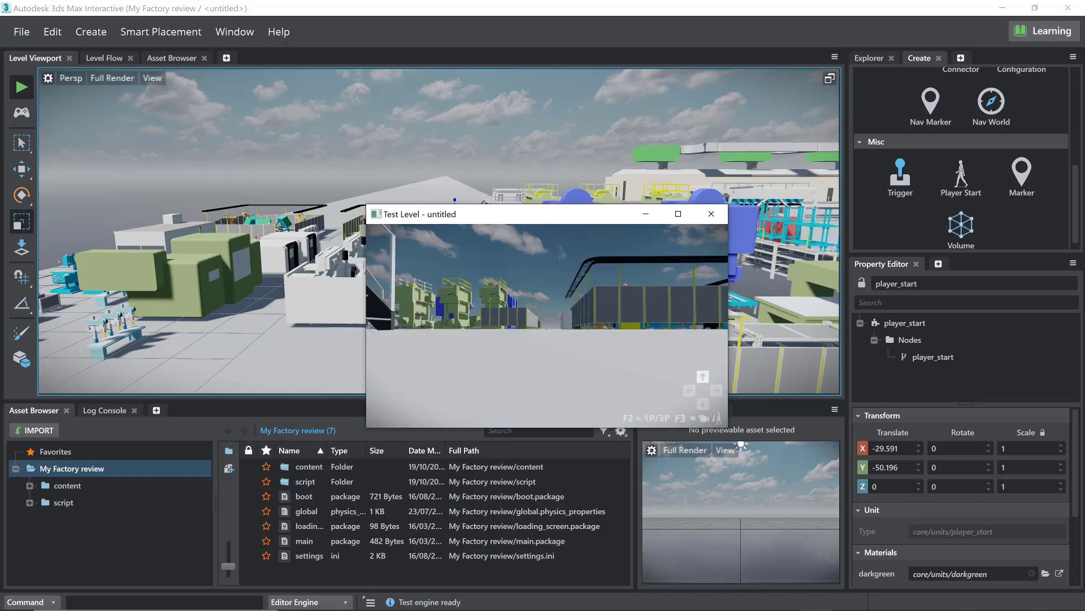
pyautogui.press('w')
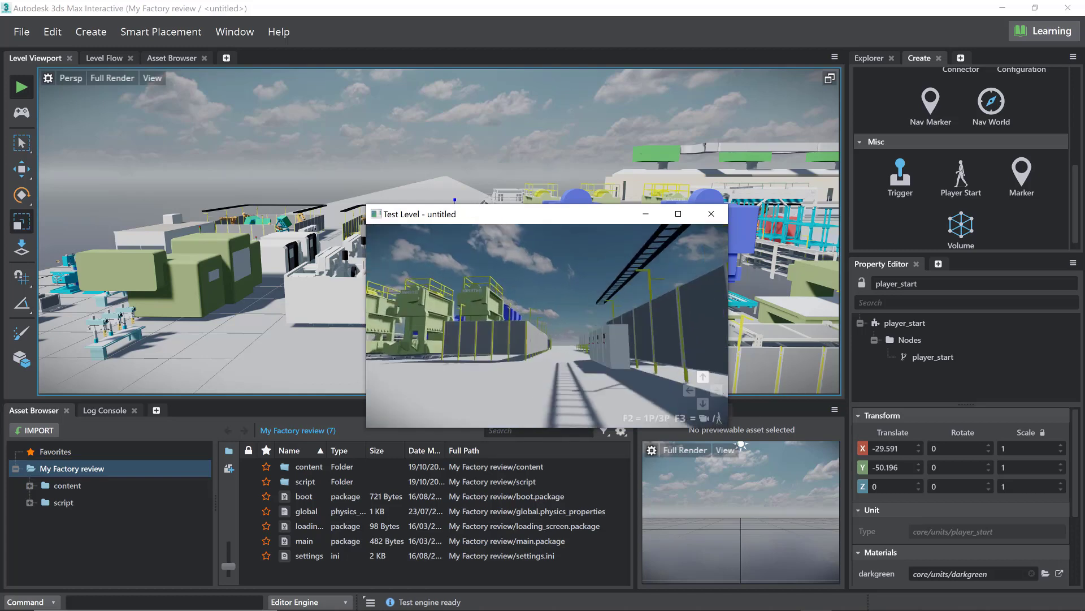
pyautogui.press('w')
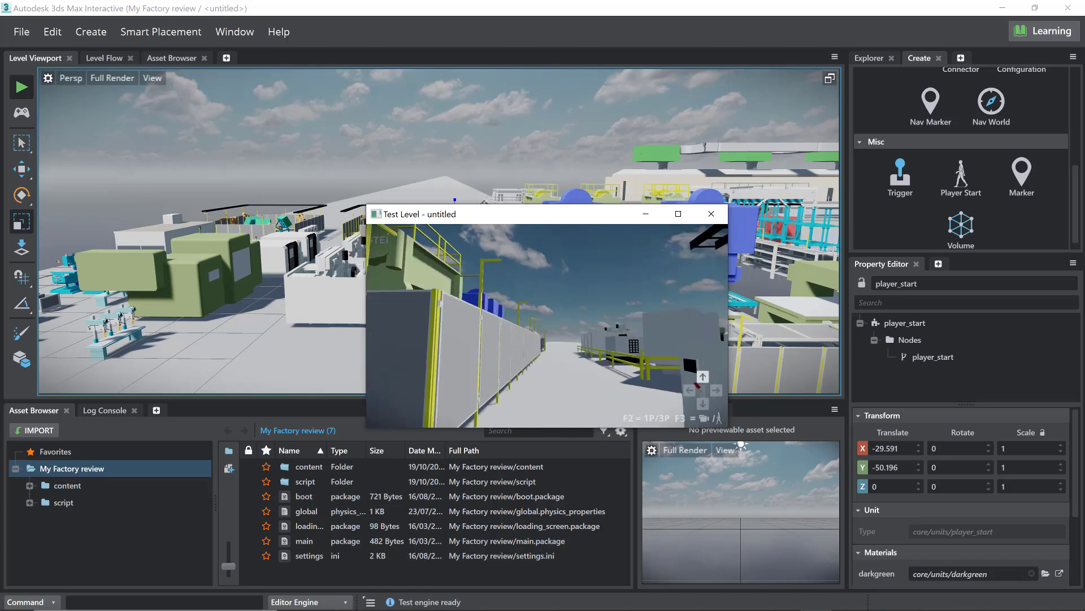
pyautogui.press('w')
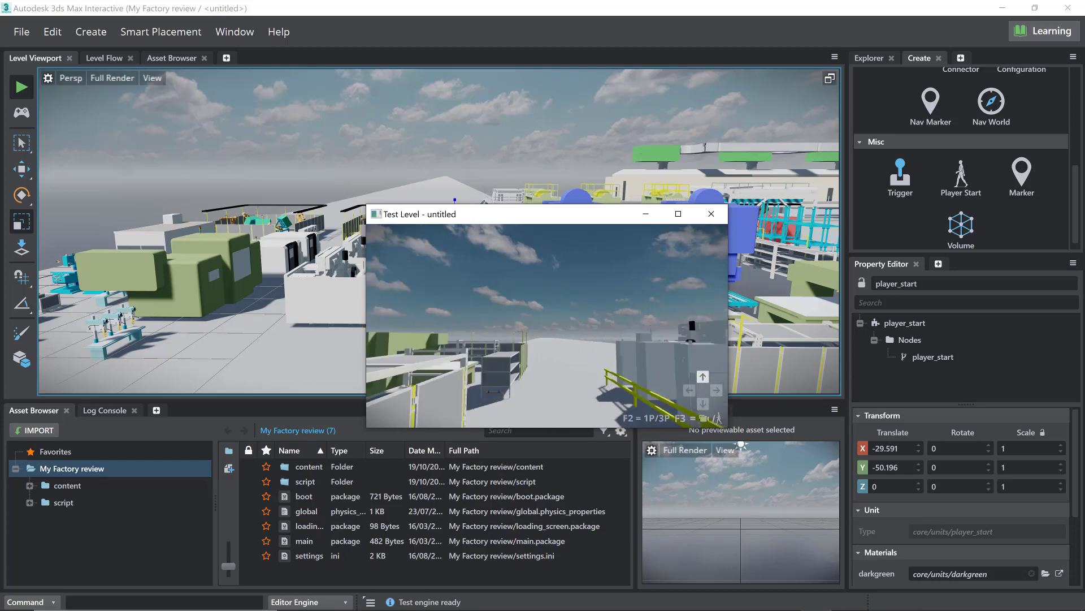
pyautogui.press('Up')
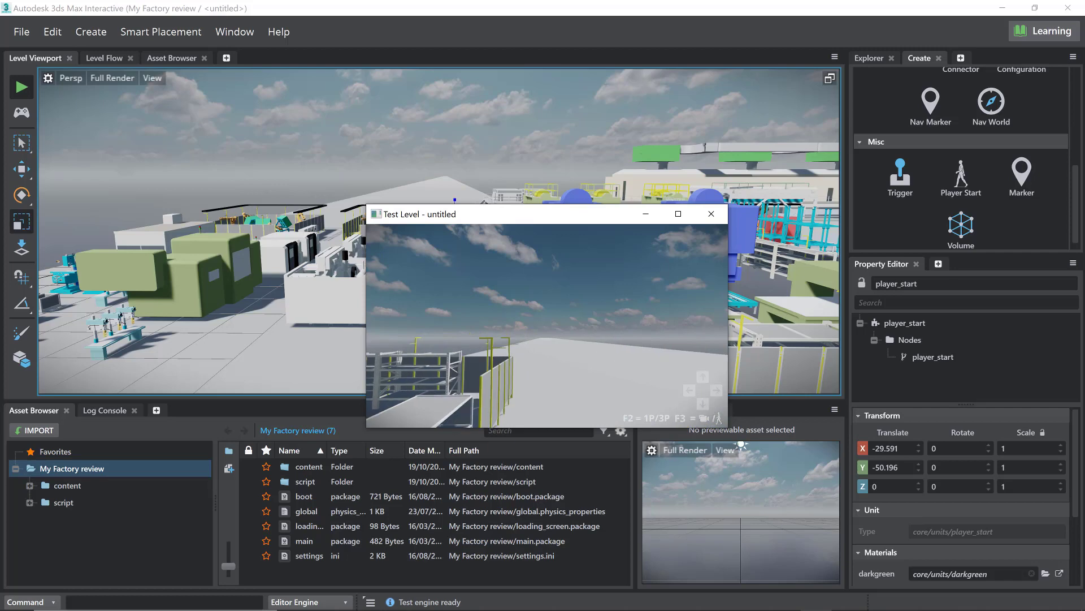
# Turn the free camera around over the railed machines and fly back along the aisle to the fenced robot cell
pyautogui.press('Right')
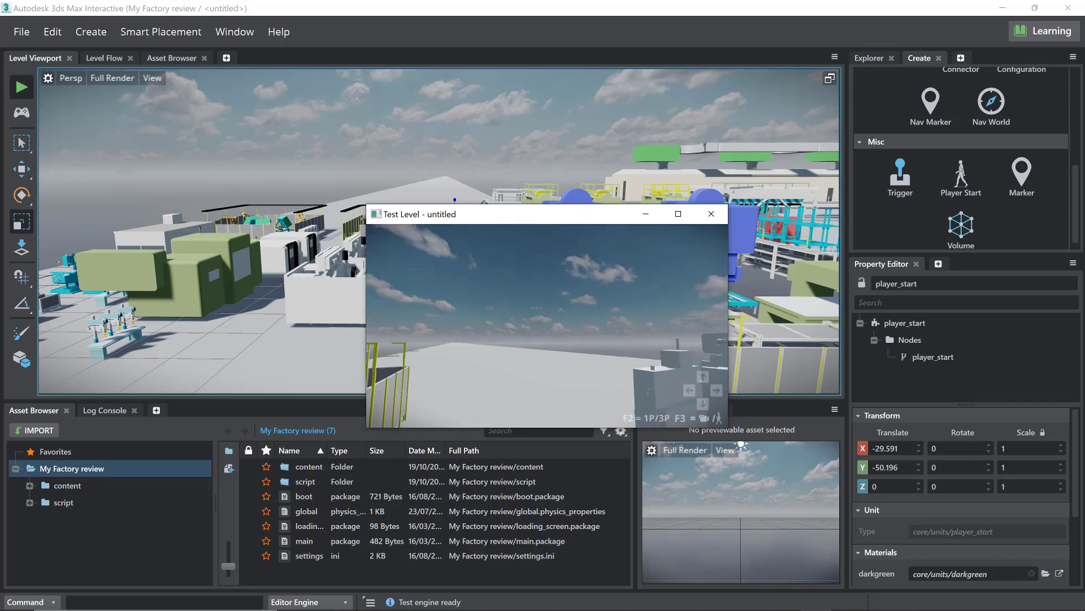
pyautogui.press('d')
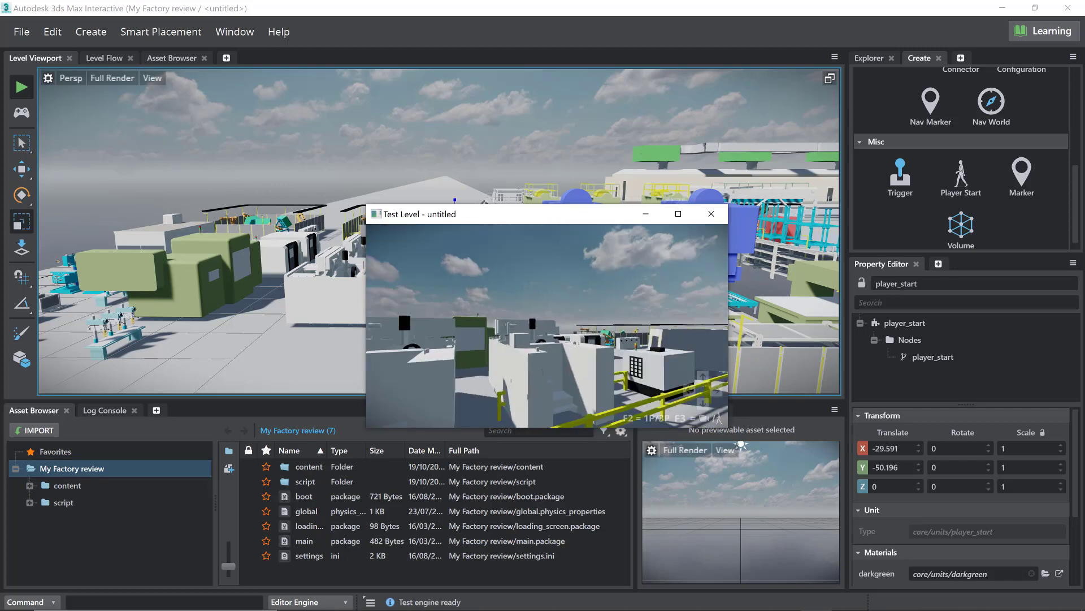
pyautogui.press('Right')
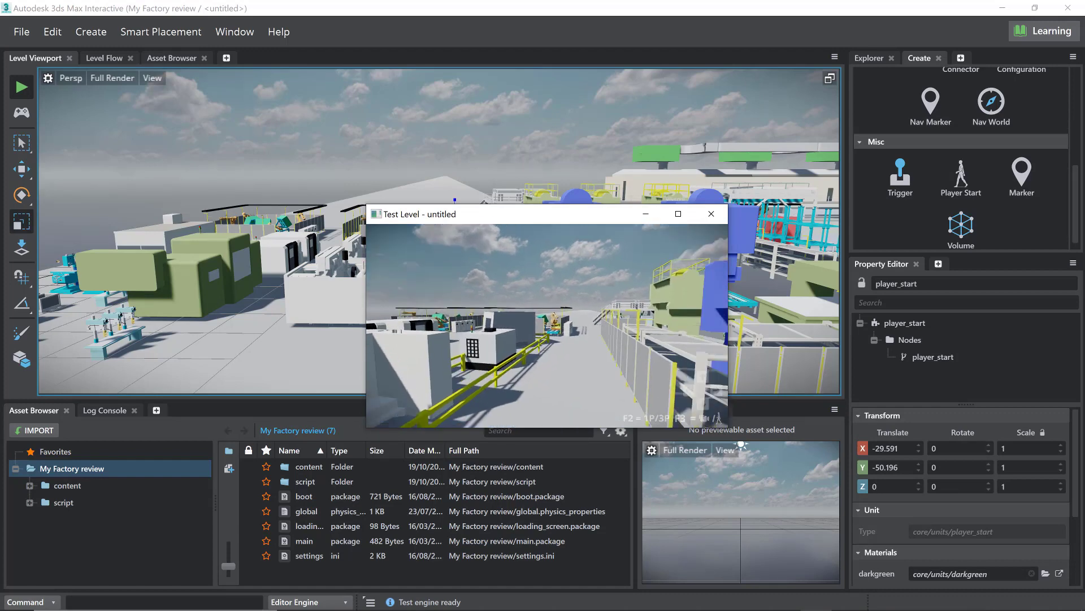
pyautogui.press('Up')
pyautogui.press('Up')
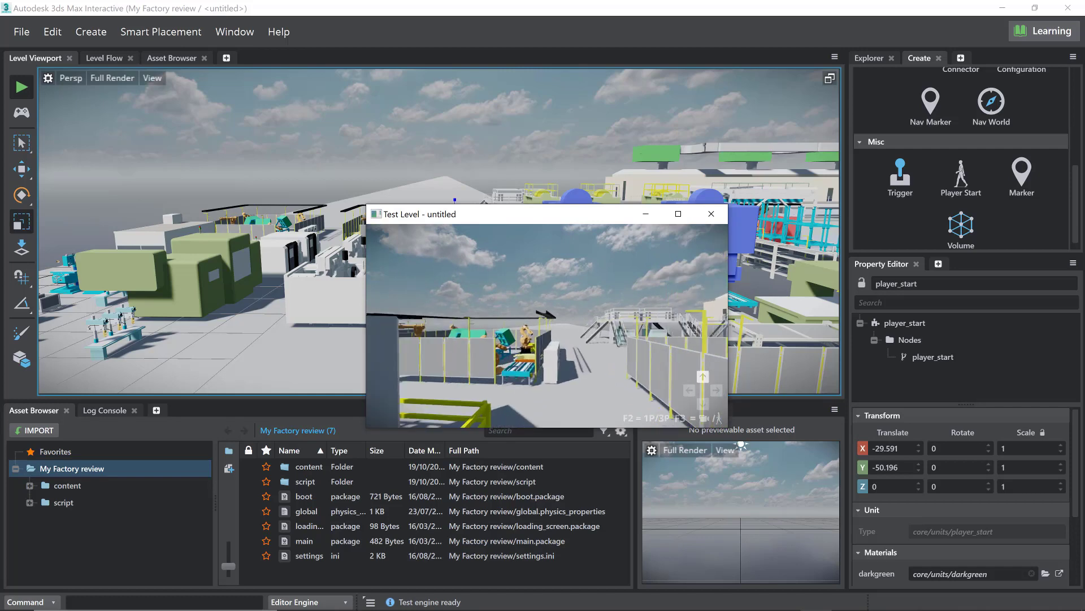
pyautogui.press('Up')
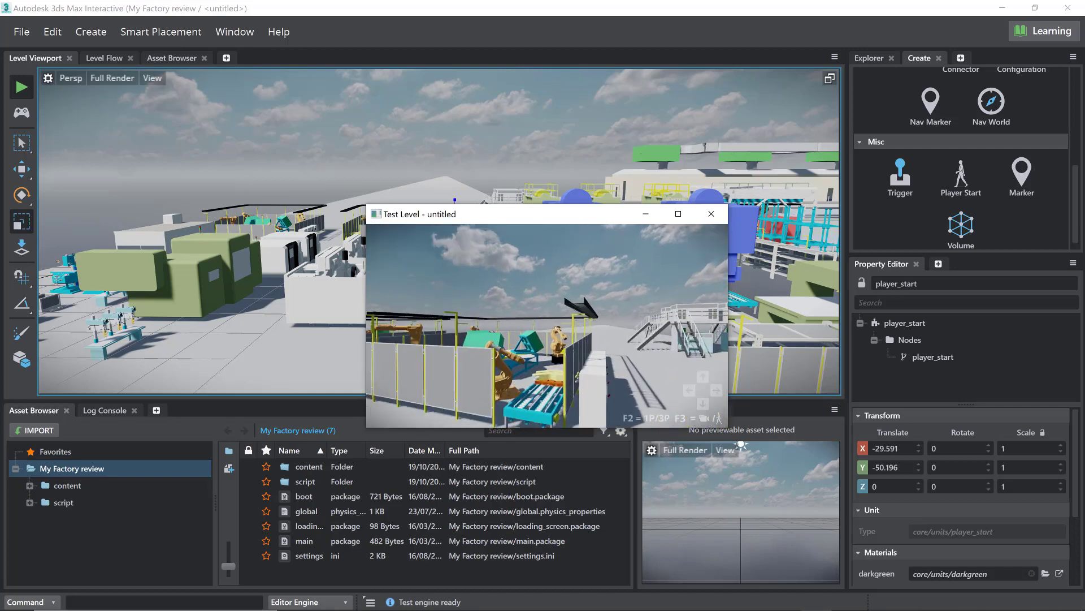
# Fly the free camera past the robot cells and over the grey building to the pair of teal presses
pyautogui.press('Left')
pyautogui.press('Up')
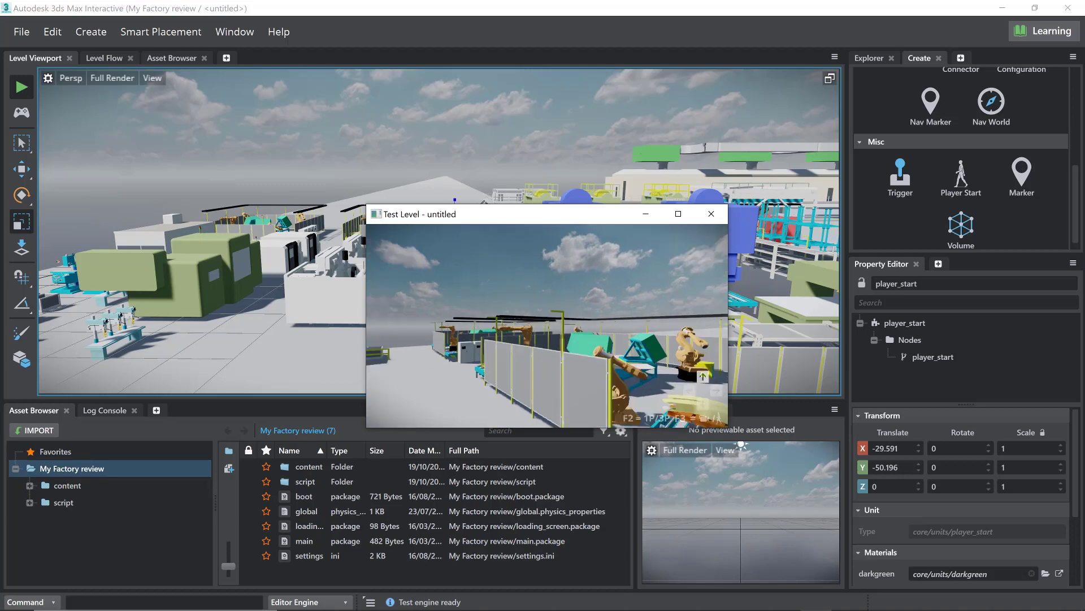
pyautogui.press('Left')
pyautogui.press('Up')
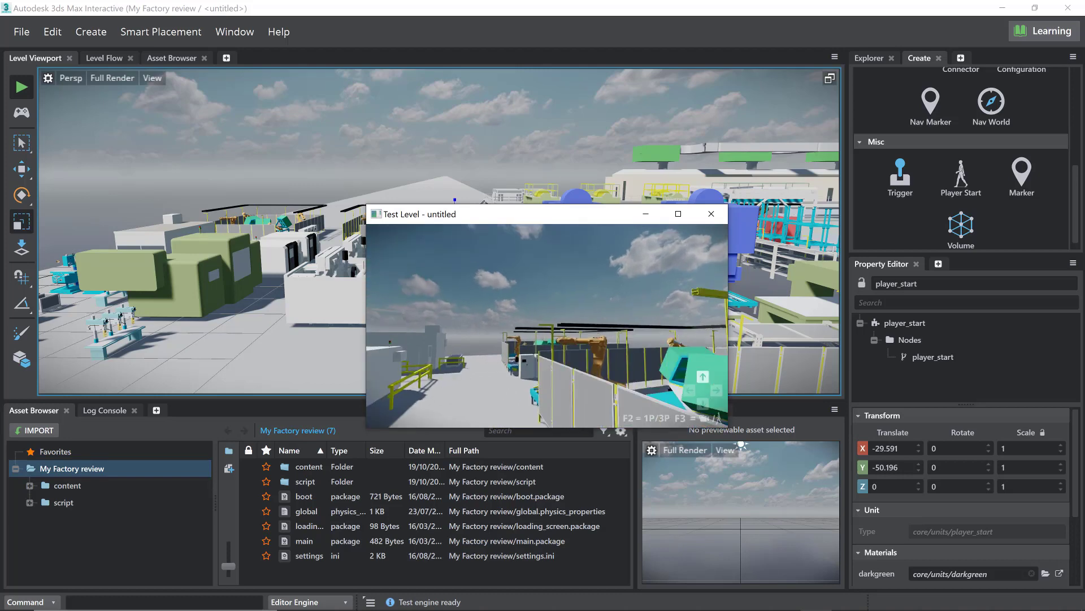
pyautogui.press('Up')
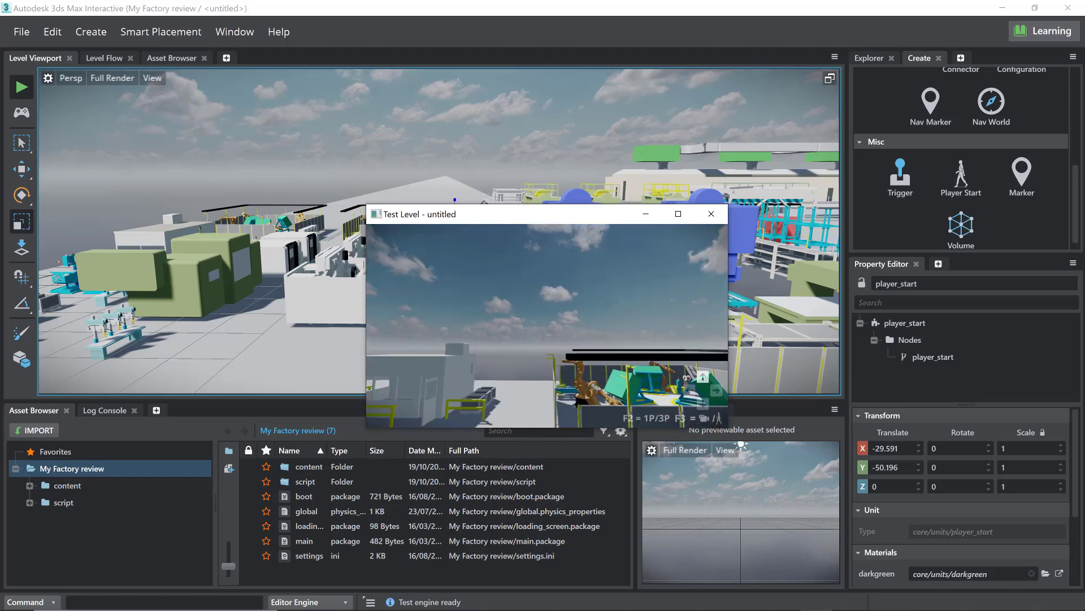
pyautogui.press('Up')
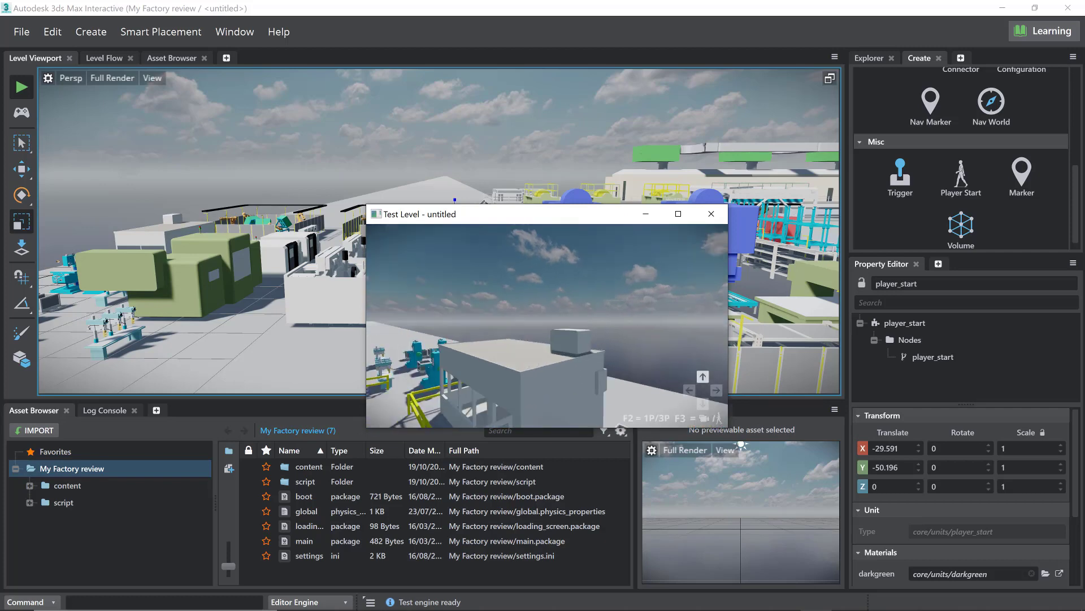
pyautogui.press('Up')
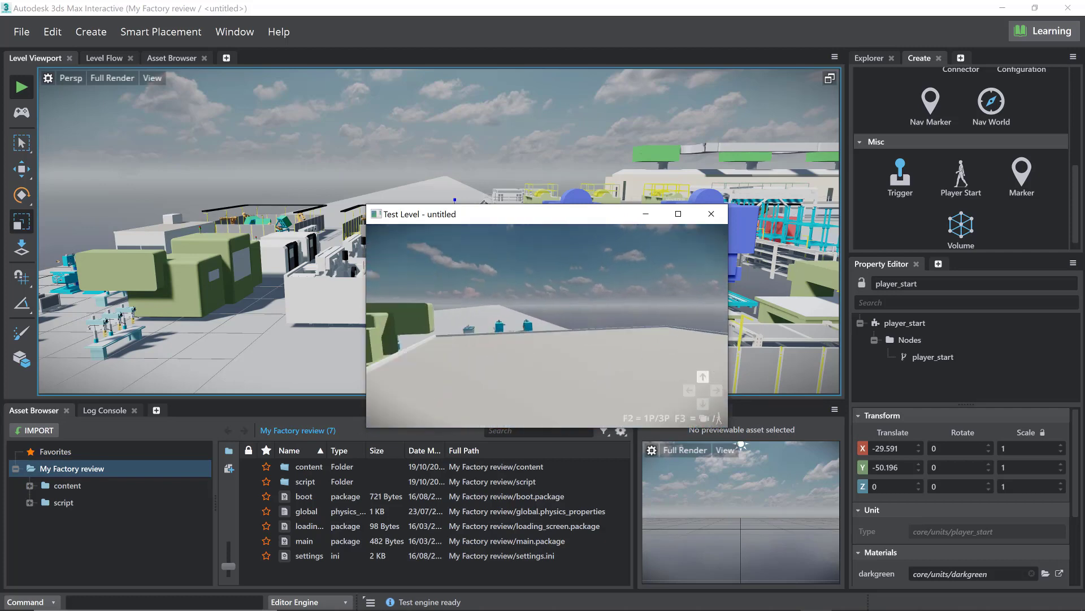
pyautogui.press('Up')
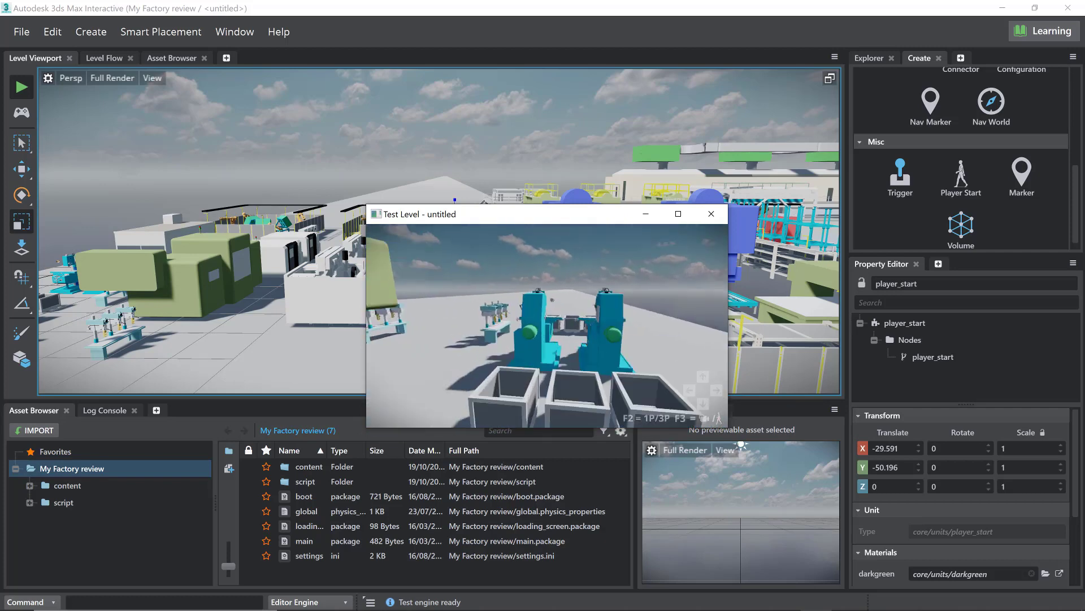
# Fly between the teal presses, turn the view toward the crates and drilling machines, and end the test run
pyautogui.press('Up')
pyautogui.press('Up')
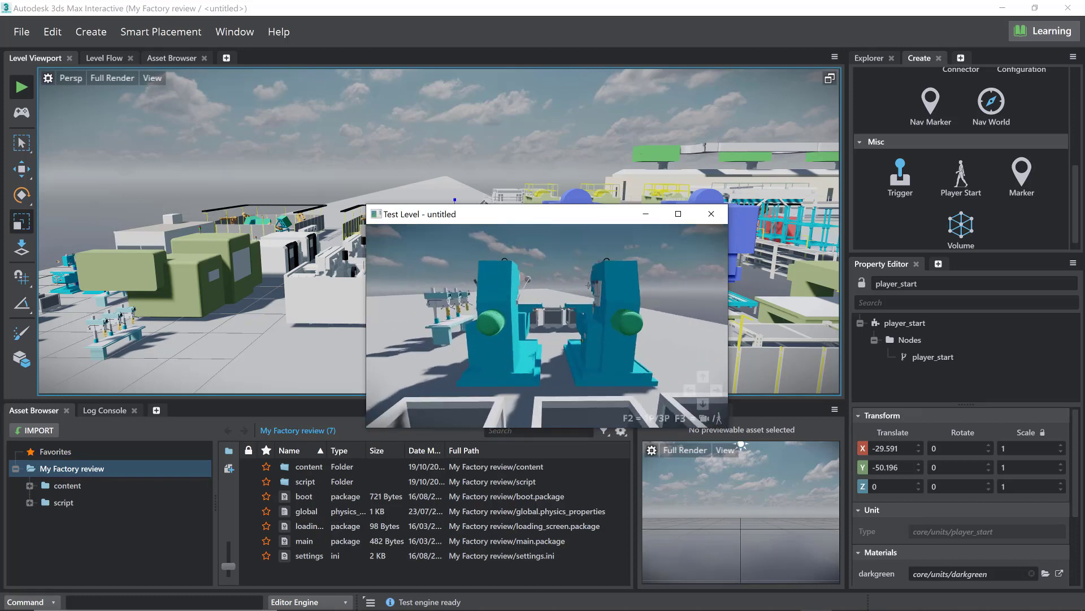
pyautogui.press('Up')
pyautogui.press('Up')
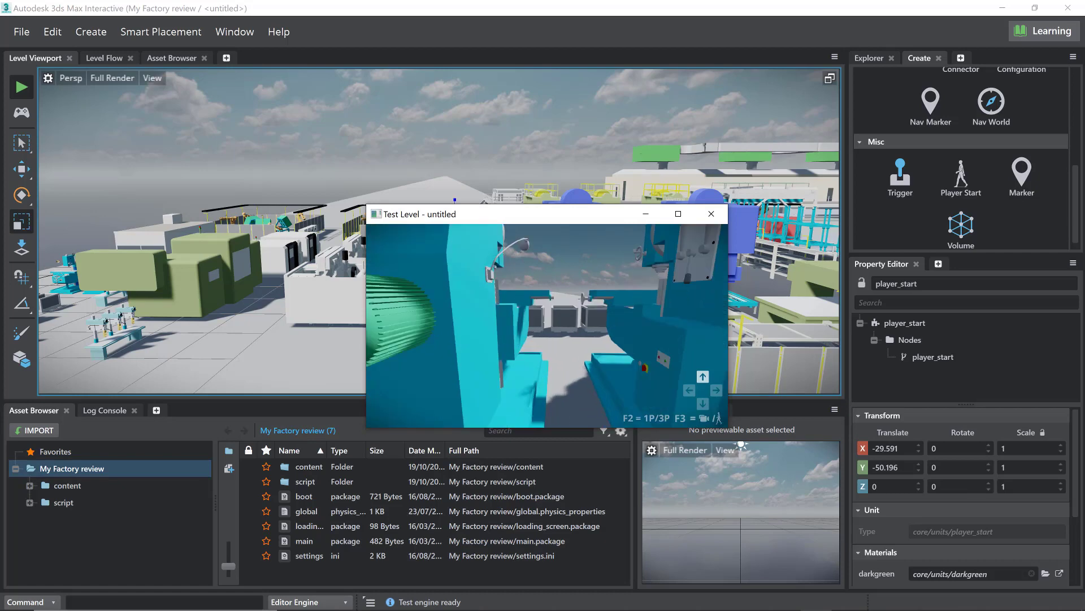
pyautogui.press('Left')
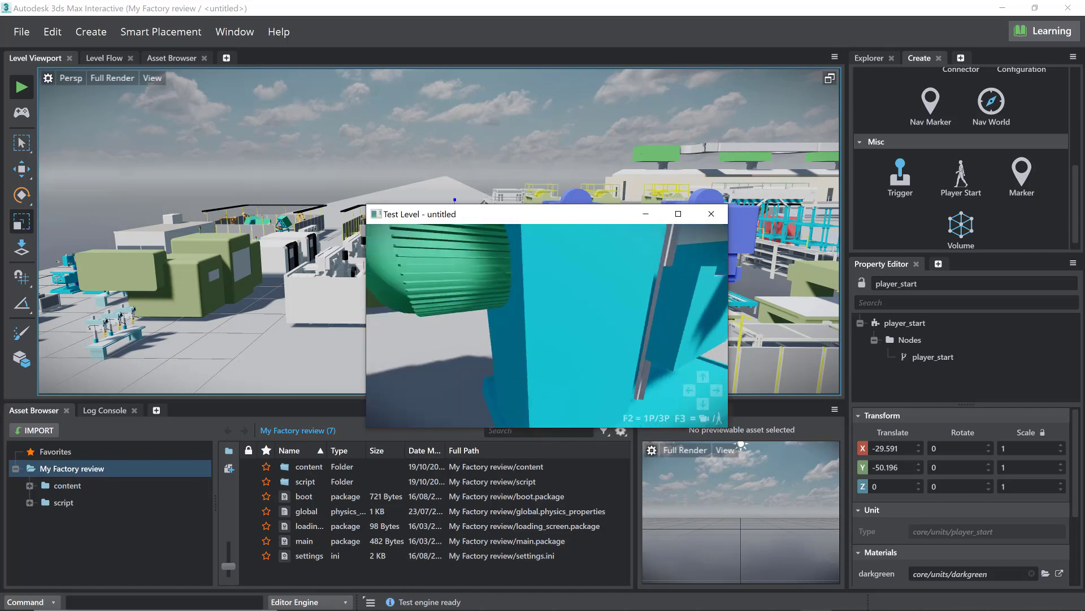
pyautogui.press('Left')
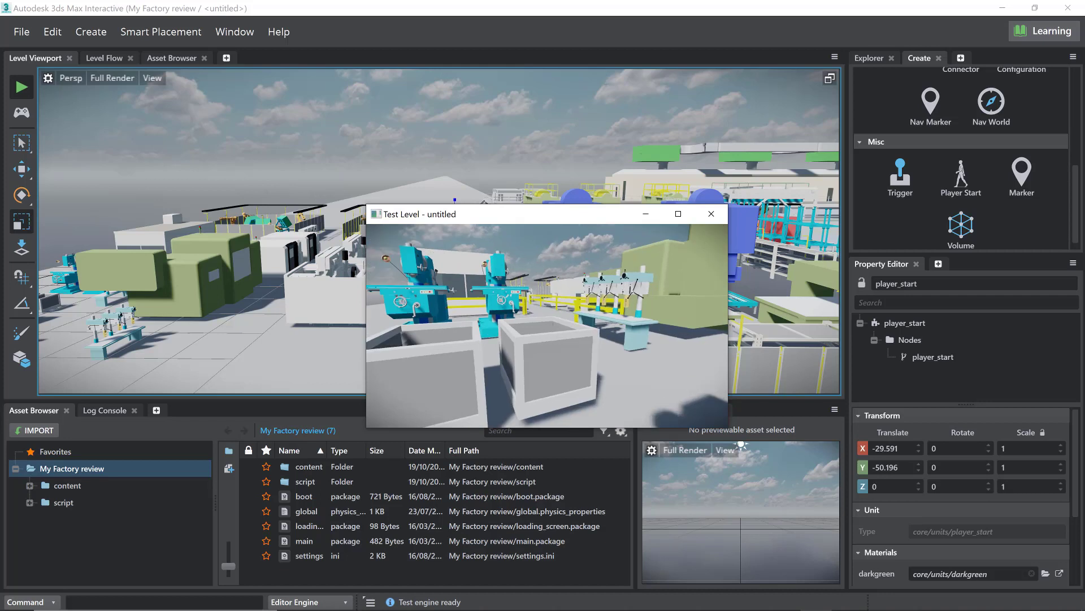
pyautogui.press('Escape')
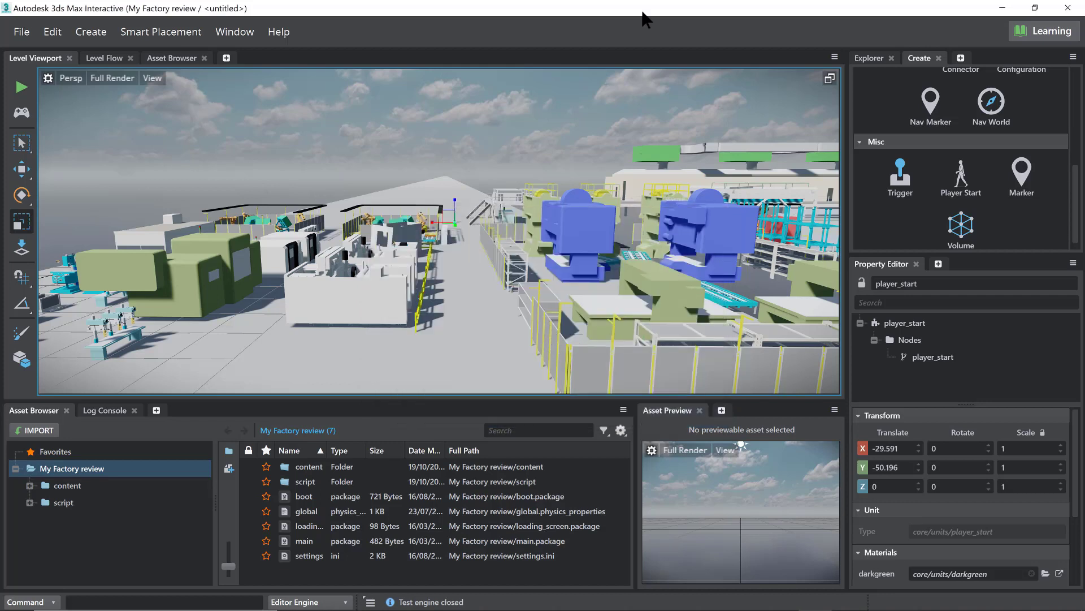
# Place the Interactive window beside 3ds Max and open the recent scene 2.max there, discarding changes to the current scene
pyautogui.moveTo(642, 12); pyautogui.dragTo(1082, 94)
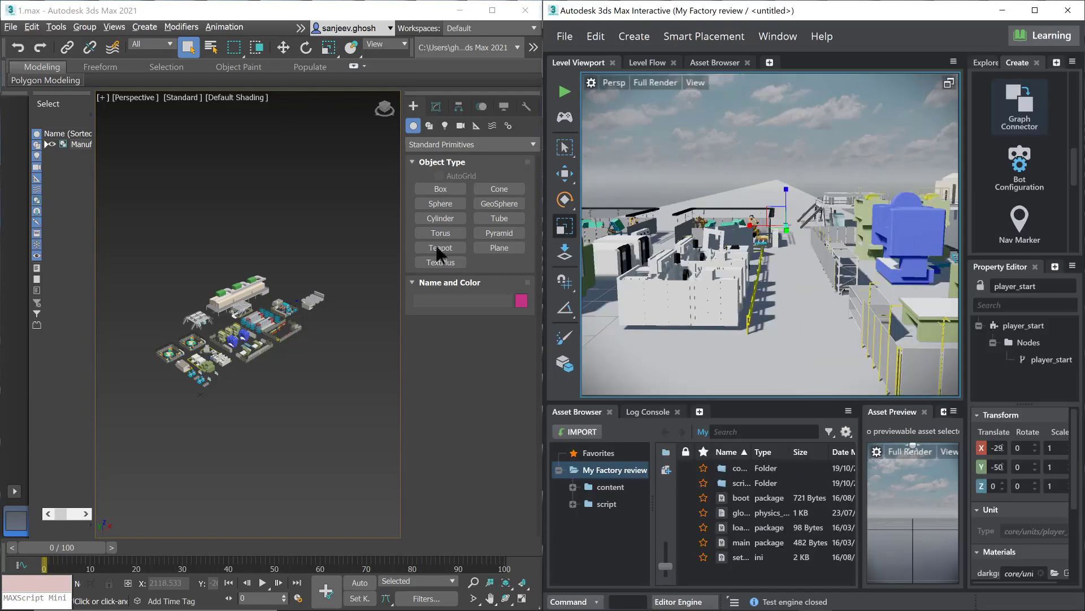
pyautogui.click(10, 26)
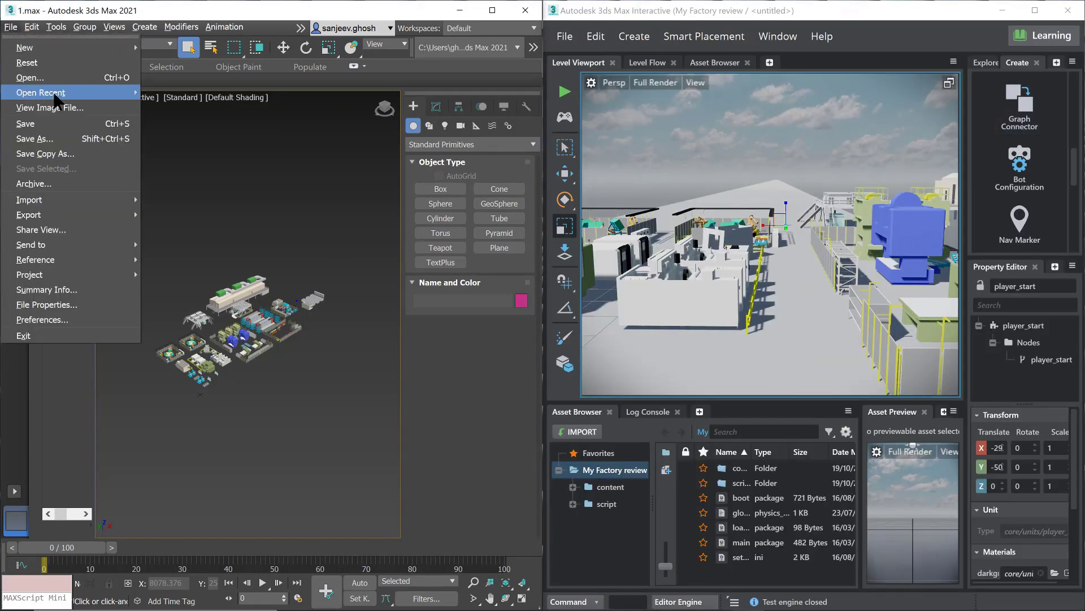
pyautogui.moveTo(54, 95)
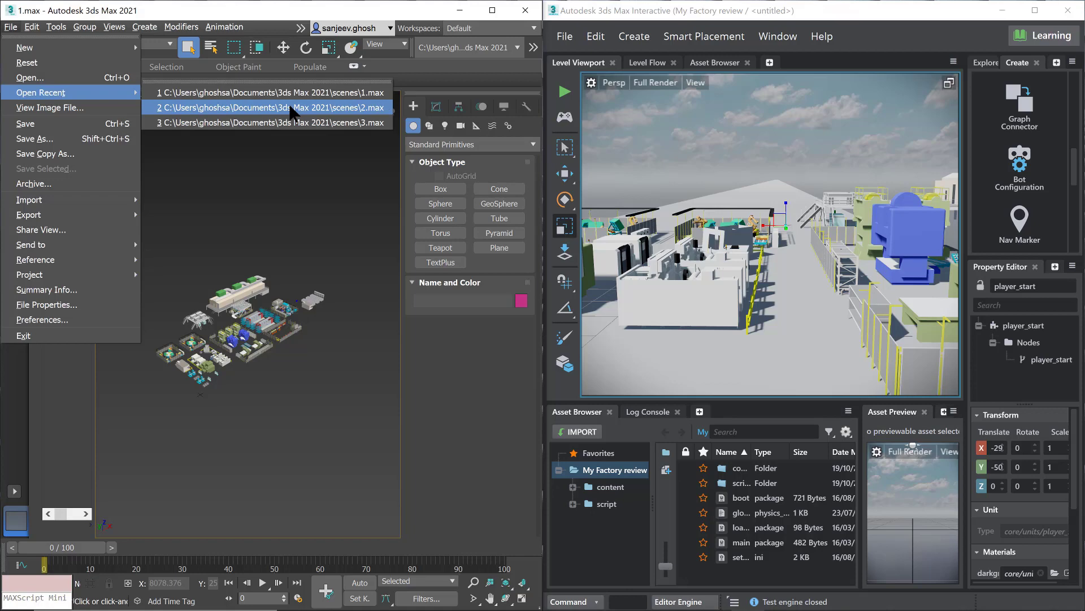
pyautogui.click(290, 107)
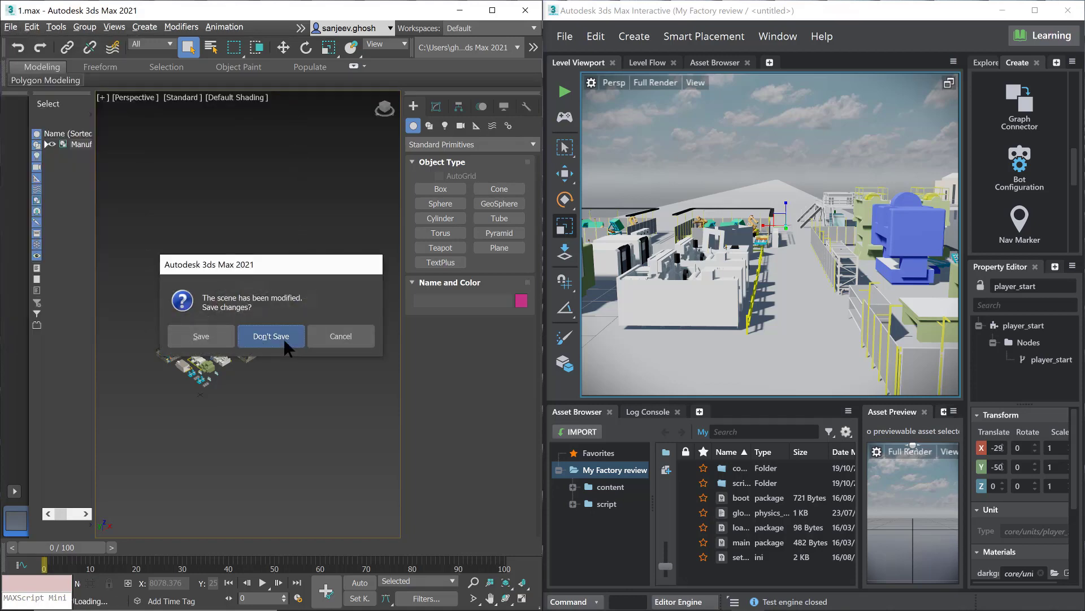
pyautogui.click(271, 336)
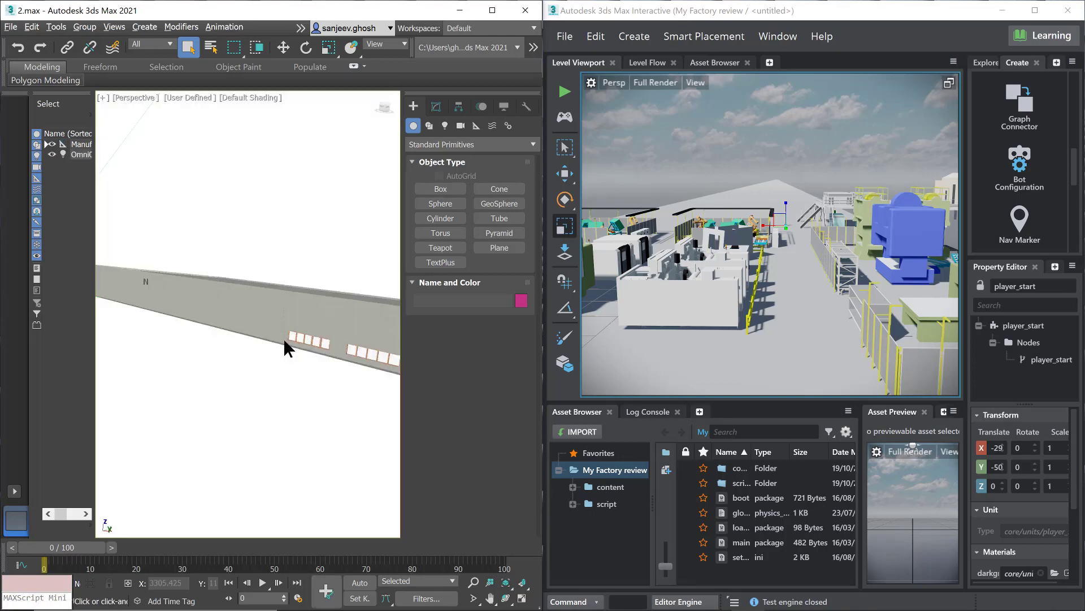
# Connect the 3ds Max scene 2.max to the running Interactive session
pyautogui.click(300, 28)
pyautogui.moveTo(329, 117)
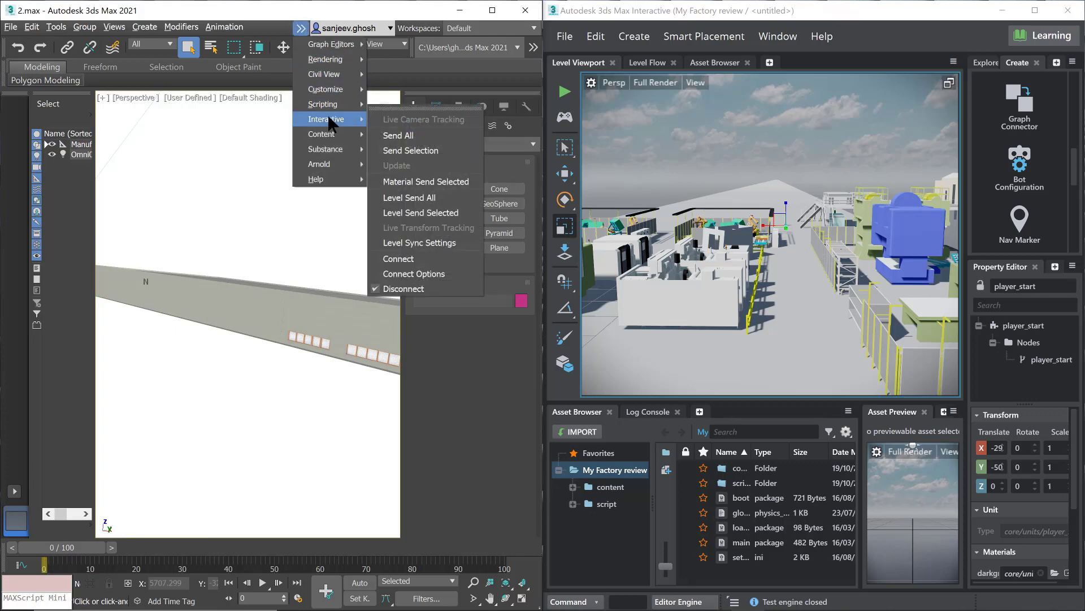
pyautogui.click(434, 258)
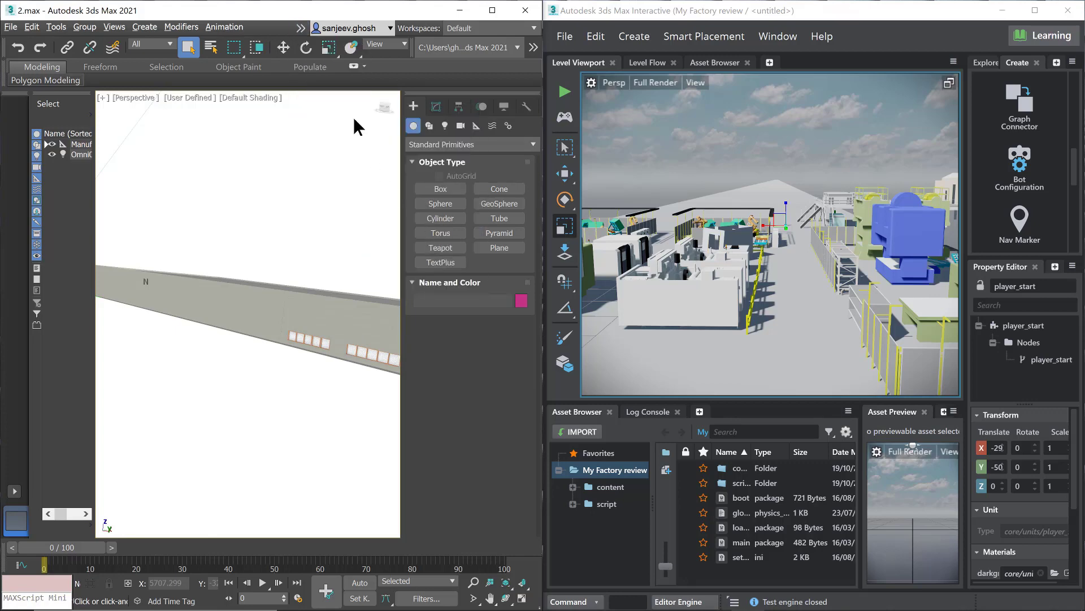
# Send the entire 2.max scene as a level to content/models/max with the default import options, and close the send dialog
pyautogui.click(301, 28)
pyautogui.moveTo(337, 119)
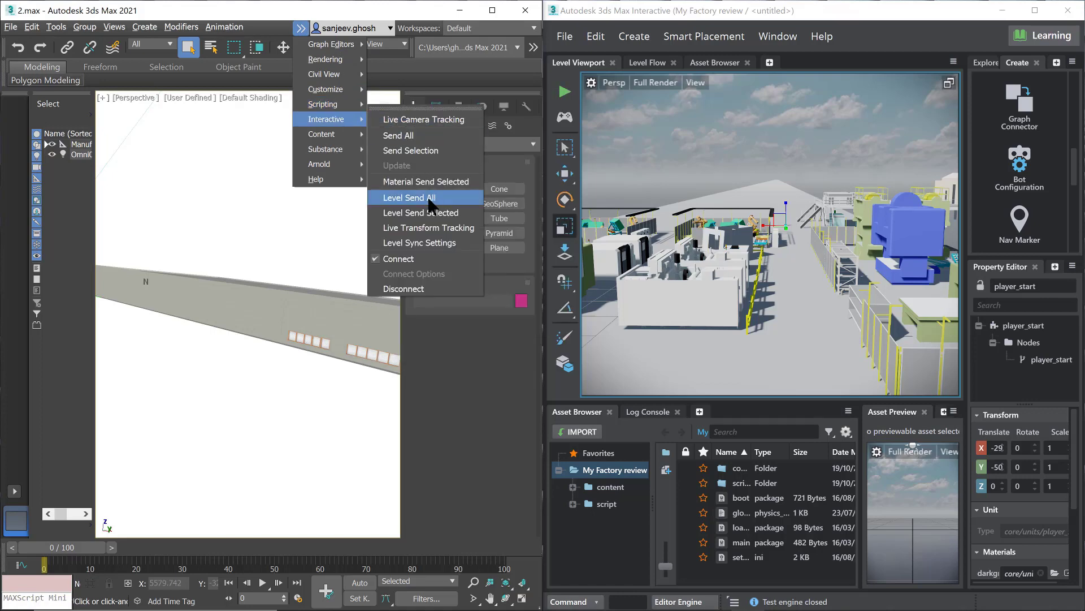
pyautogui.click(429, 197)
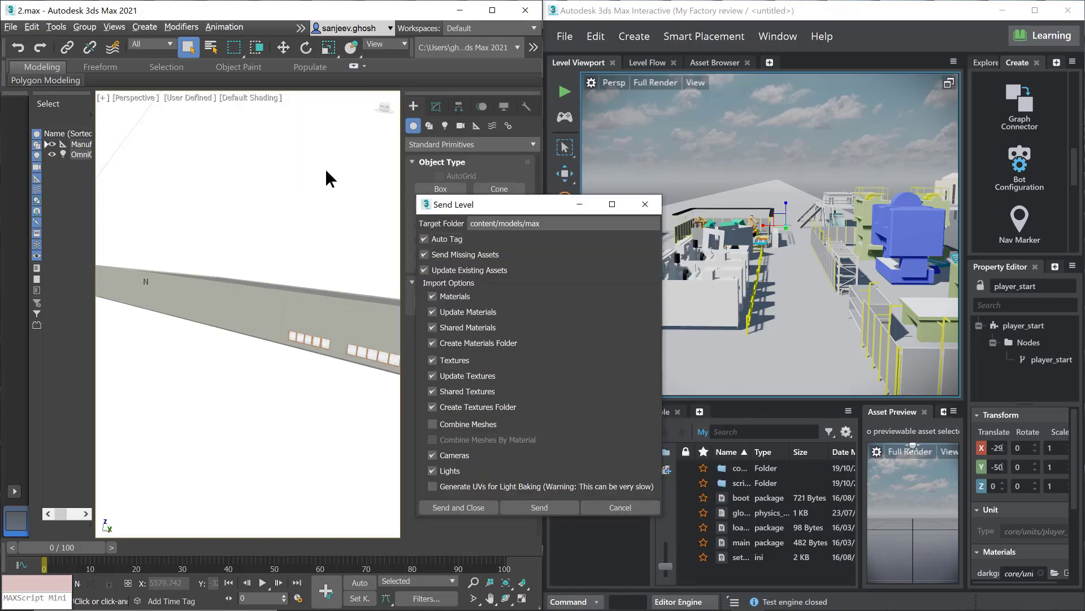
pyautogui.click(315, 417)
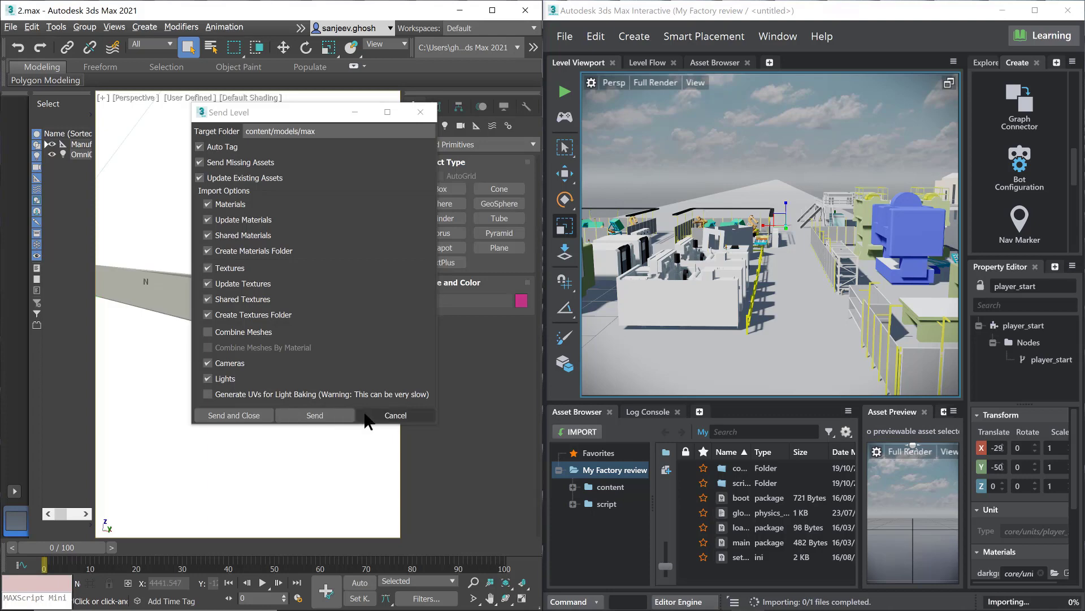
pyautogui.click(379, 418)
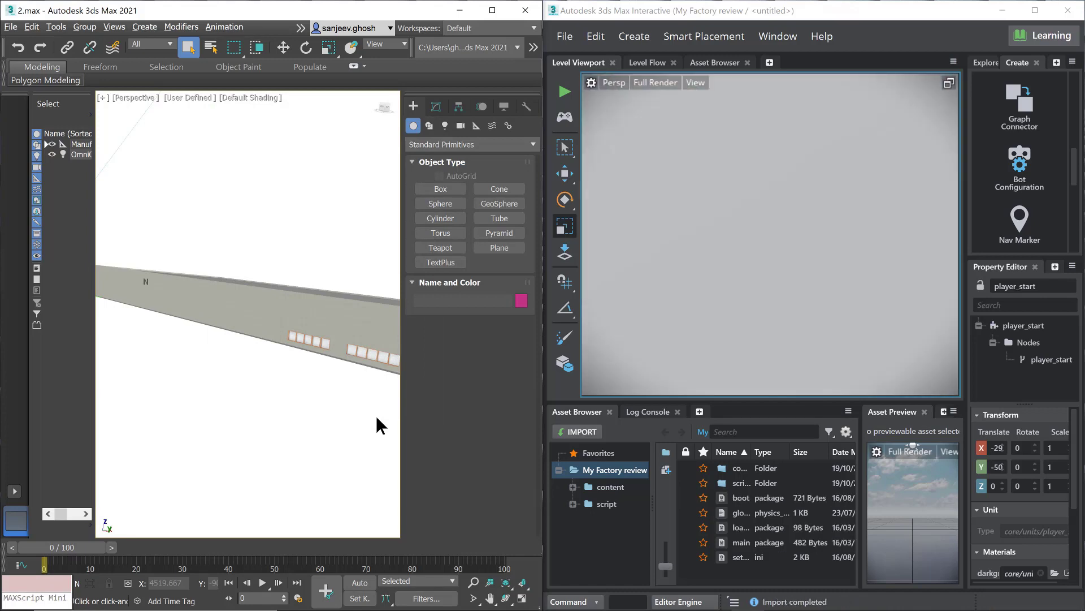
# Test the level from the maximized Interactive window and walk the character forward past the stairs to the white control cabinets
pyautogui.click(1035, 10)
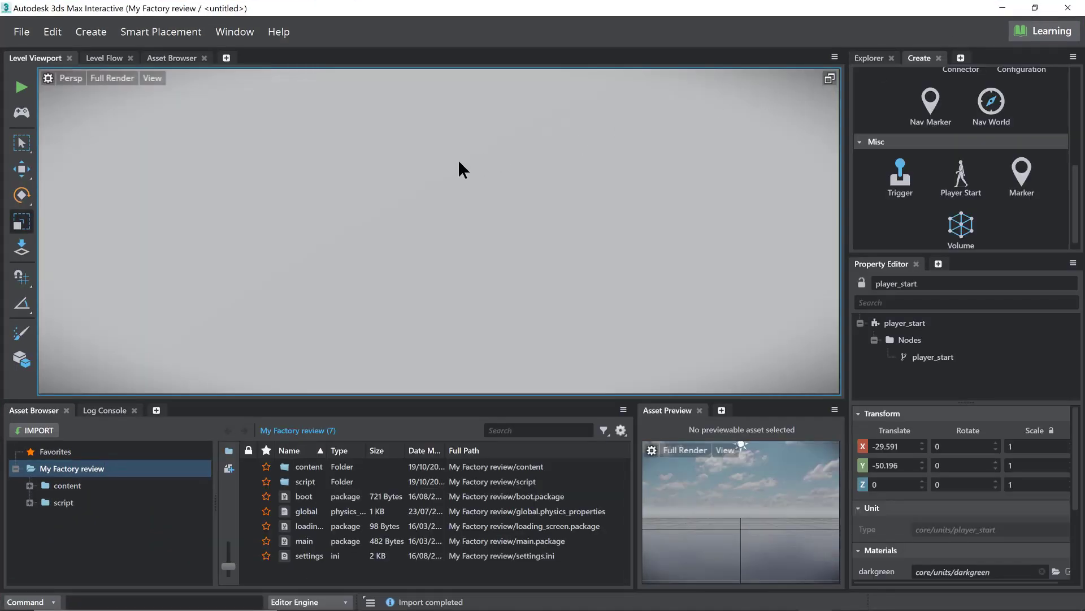
pyautogui.click(20, 88)
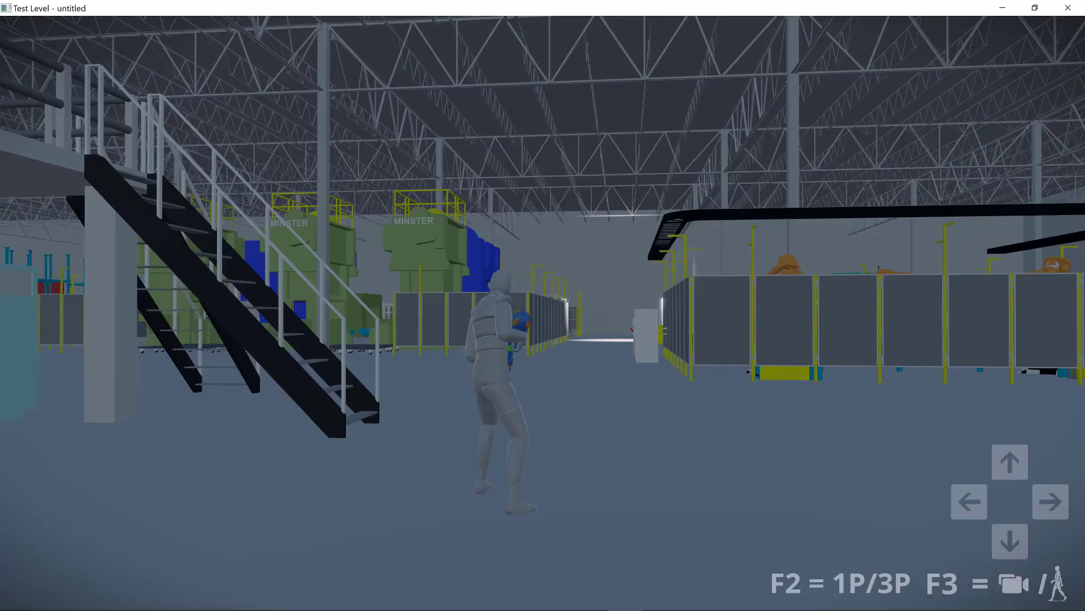
pyautogui.press('Up')
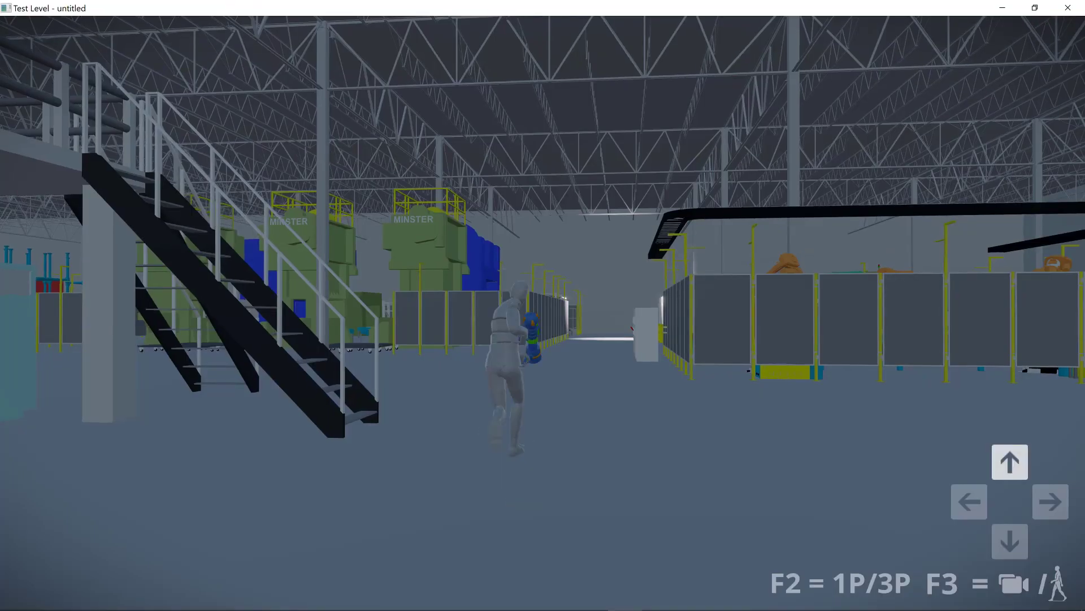
pyautogui.press('Up')
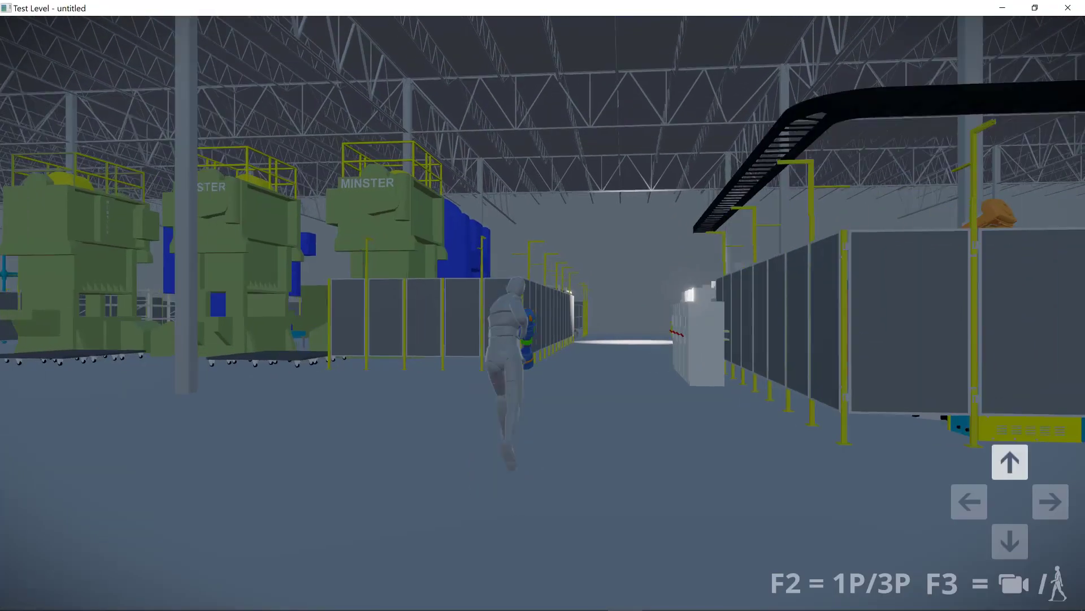
pyautogui.press('Up')
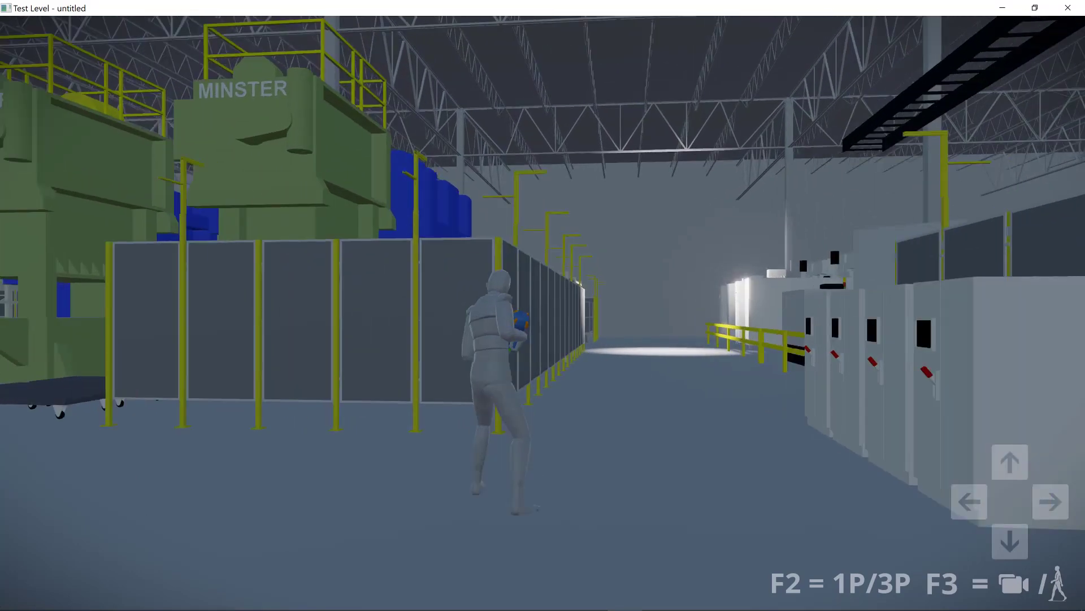
# Sidestep the character toward the cabinets, walk on down the aisle to the lit area by the yellow railing, and move around there
pyautogui.press('Right')
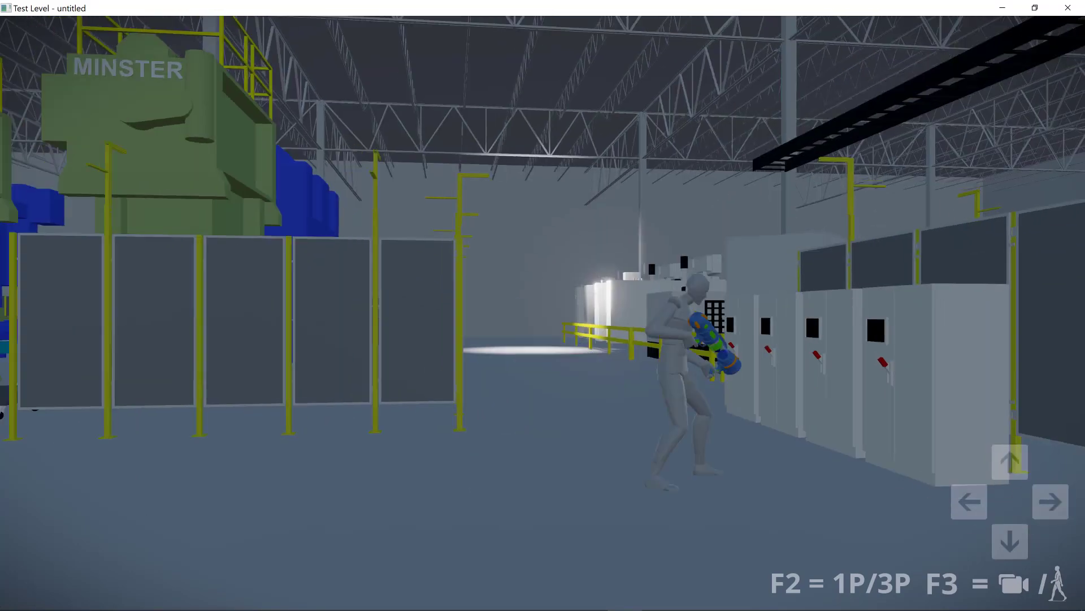
pyautogui.press('Right')
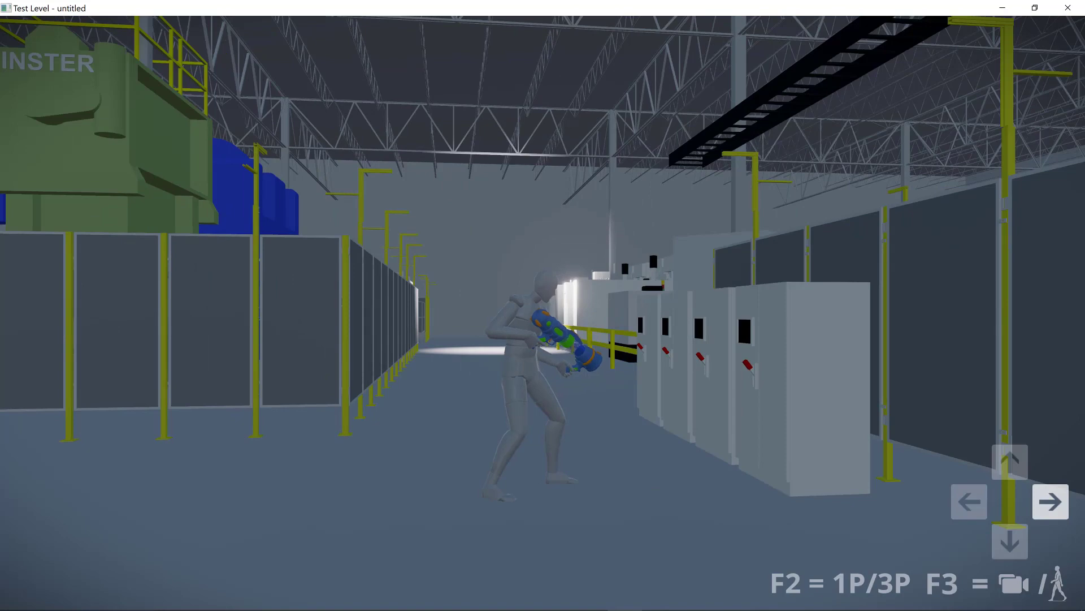
pyautogui.press('Up')
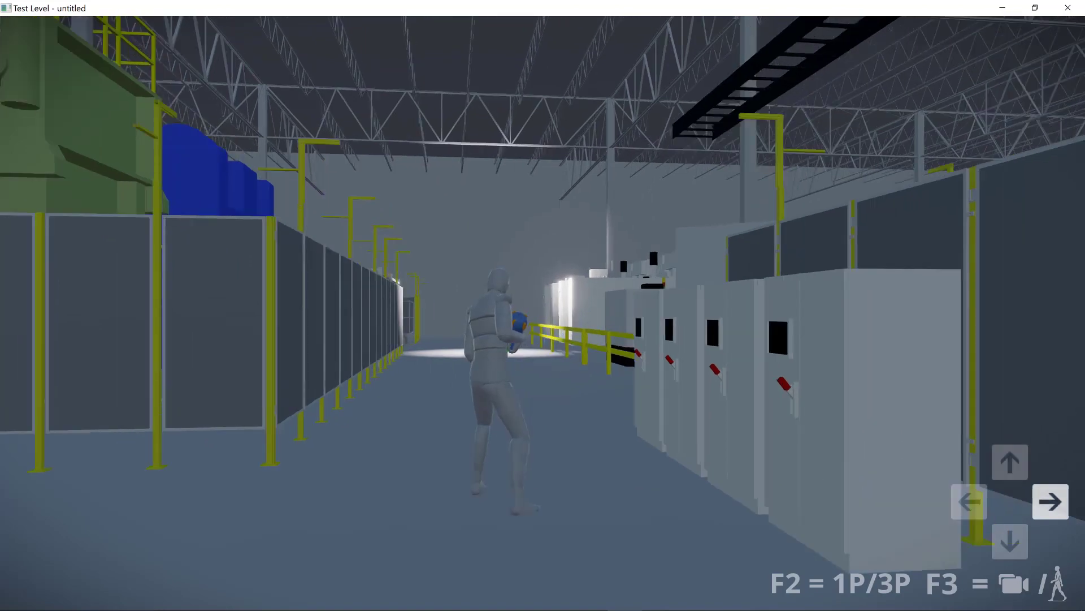
pyautogui.press('Up')
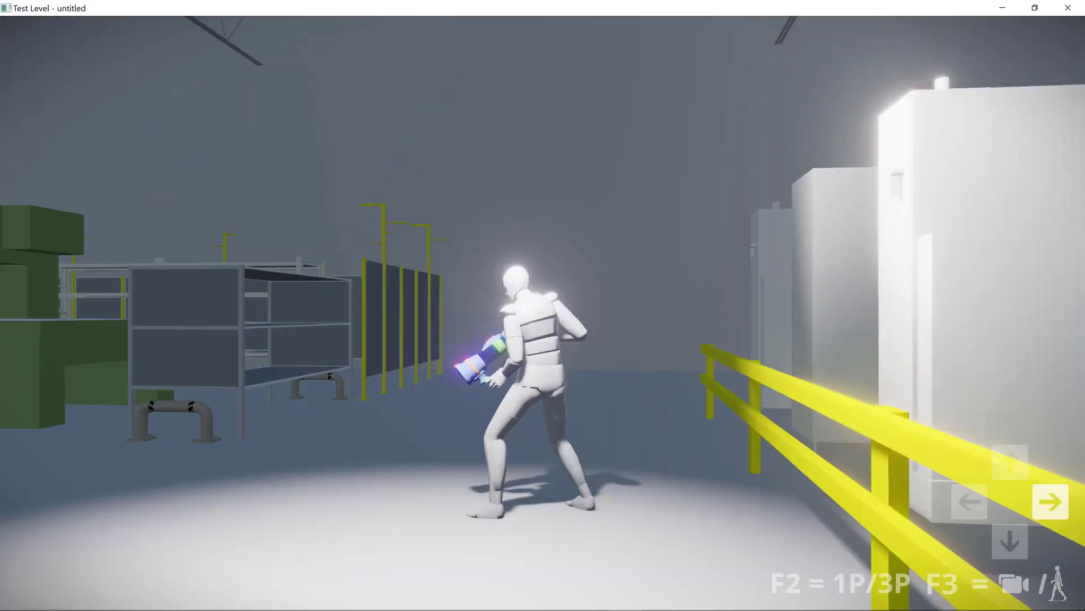
pyautogui.press('Left')
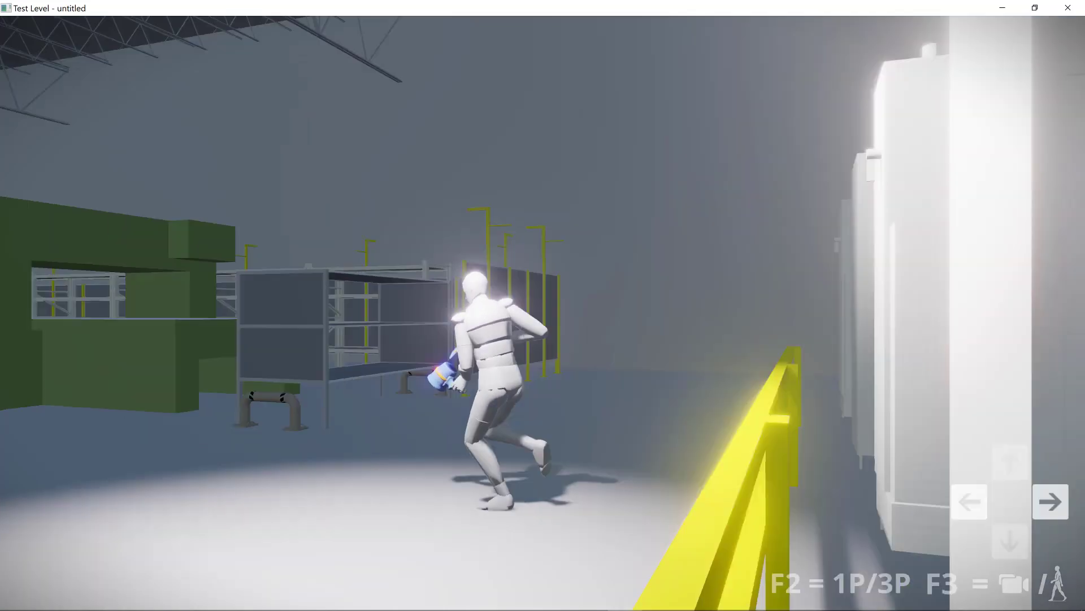
pyautogui.press('Down')
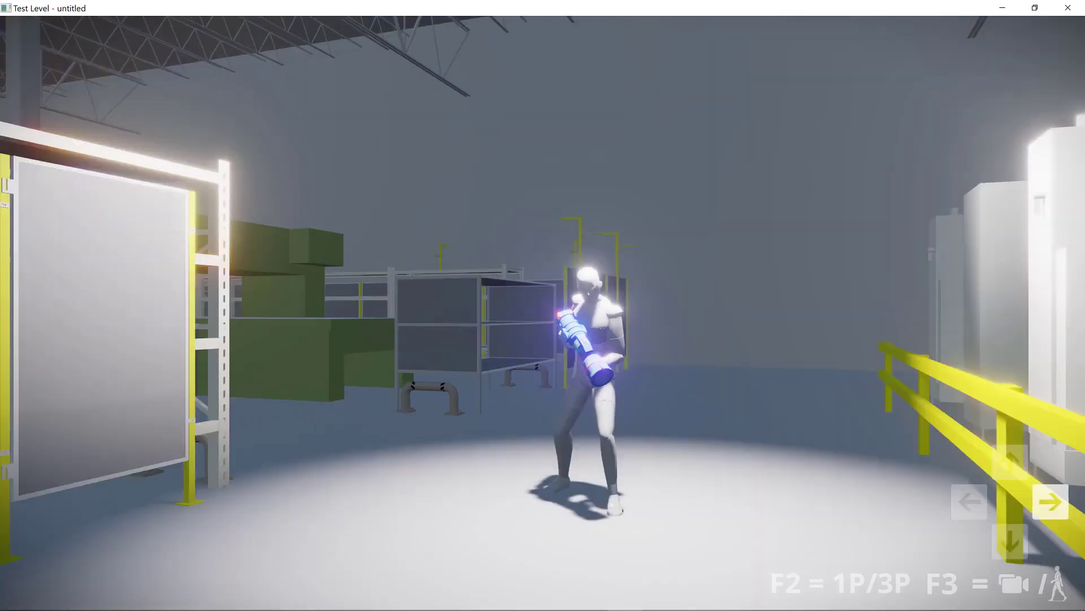